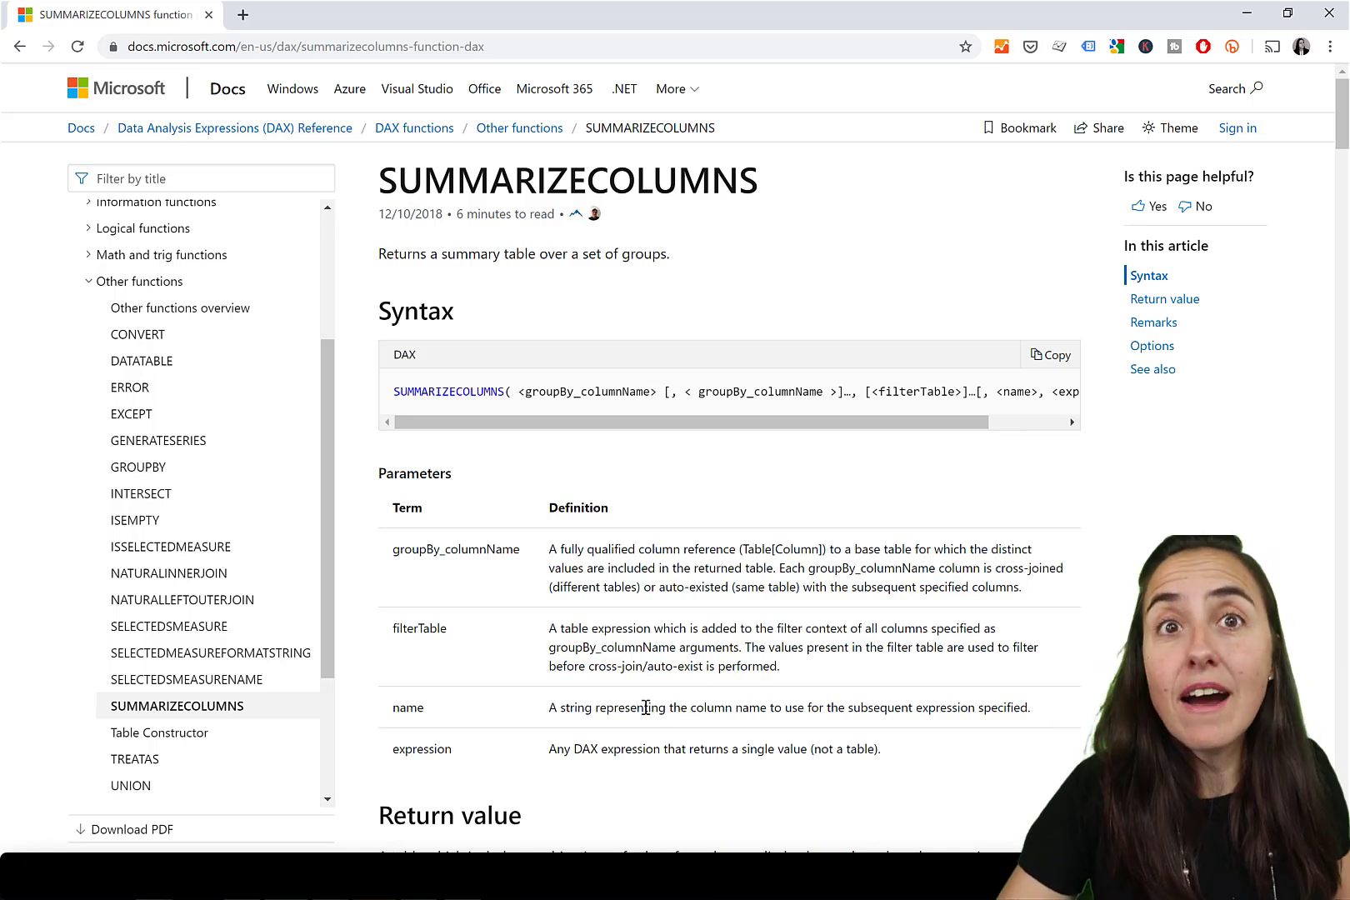
- Review the SUMMARIZECOLUMNS Return value and Remarks in Microsoft Docs, then bring up the Northwind Power BI report
scroll(676, 697, down, 5)
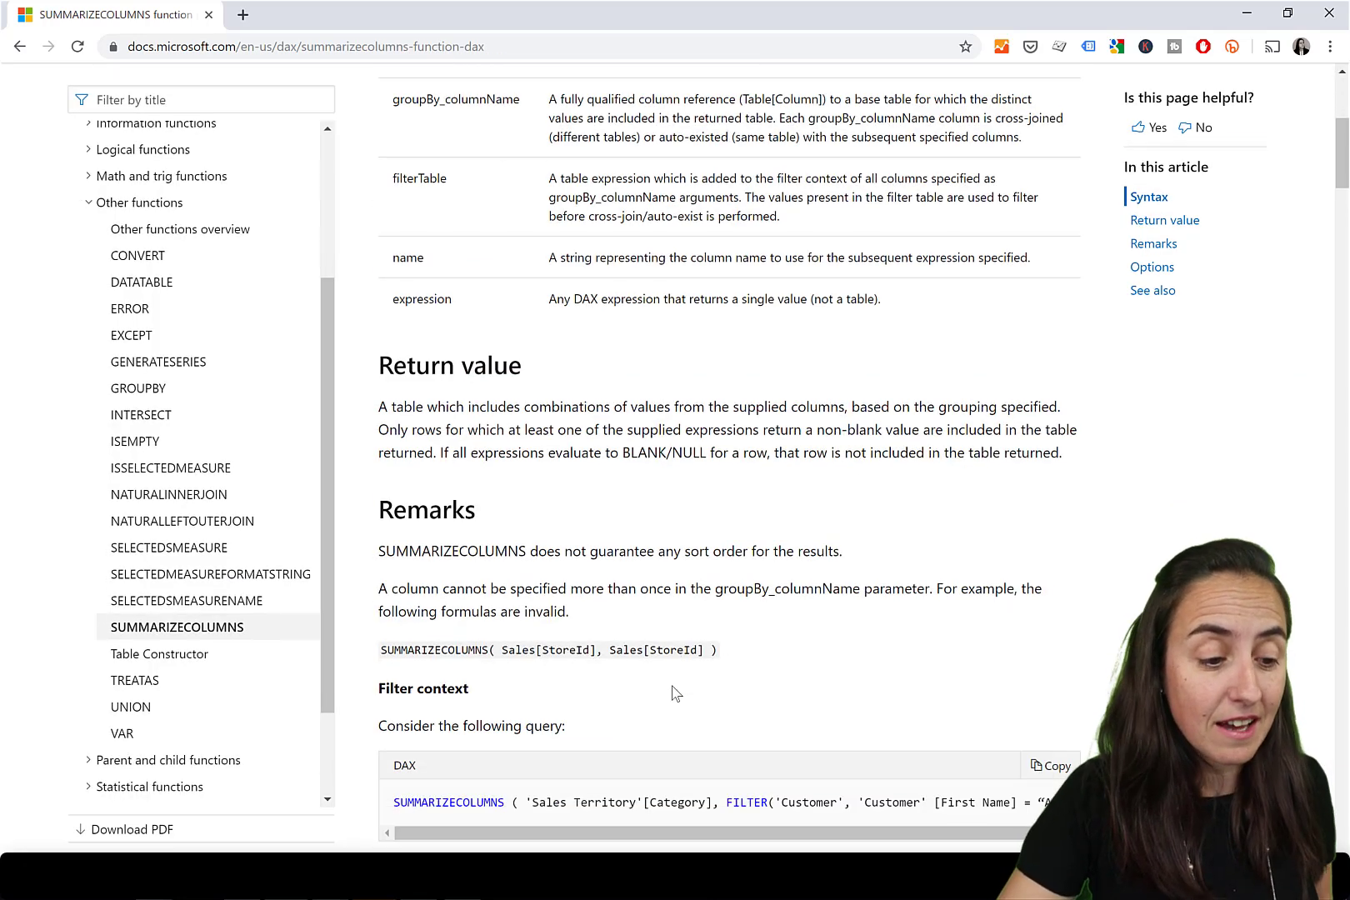
scroll(675, 696, down, 1)
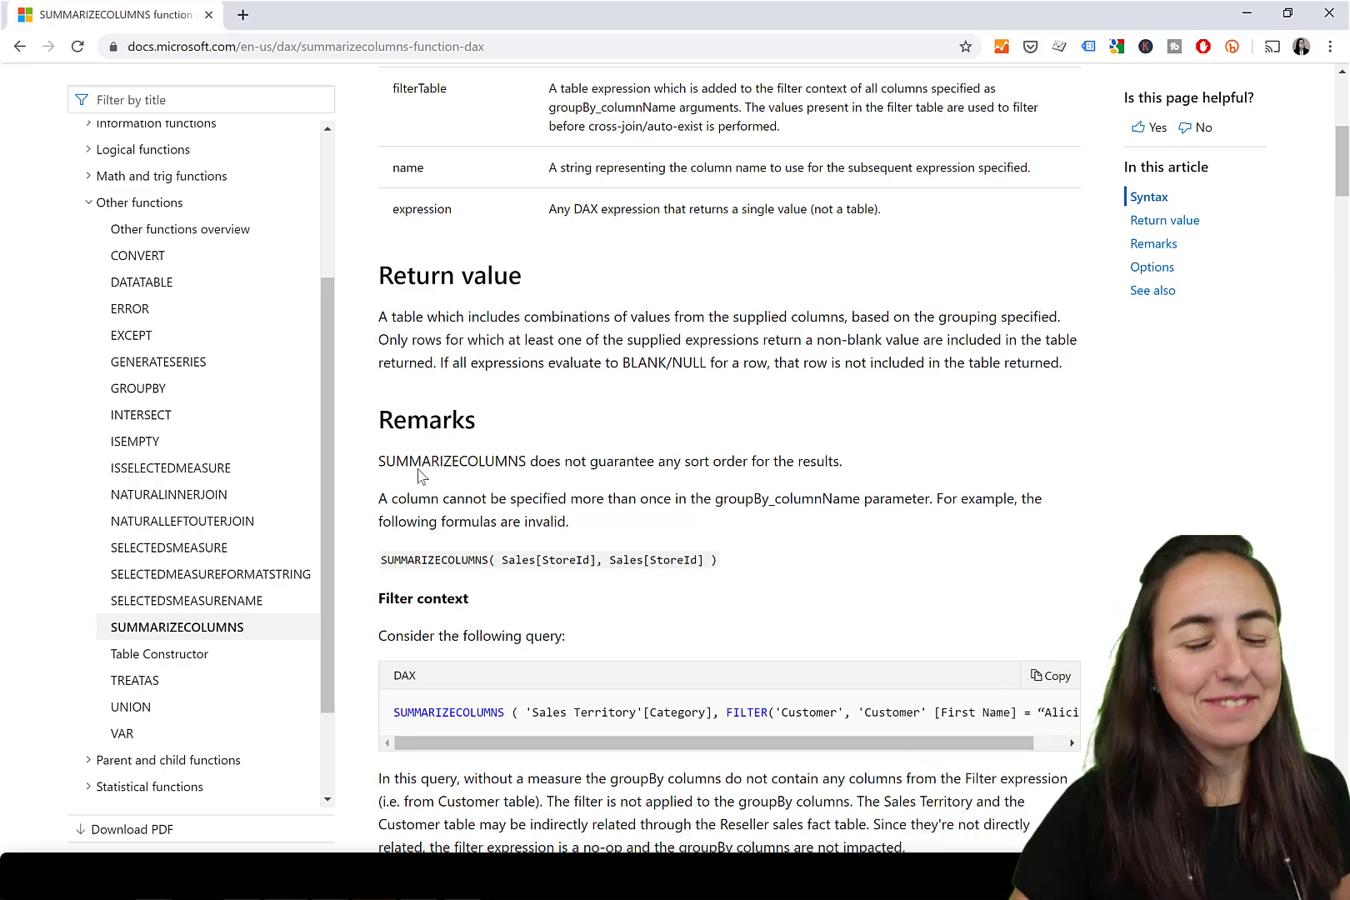
scroll(819, 463, down, 3)
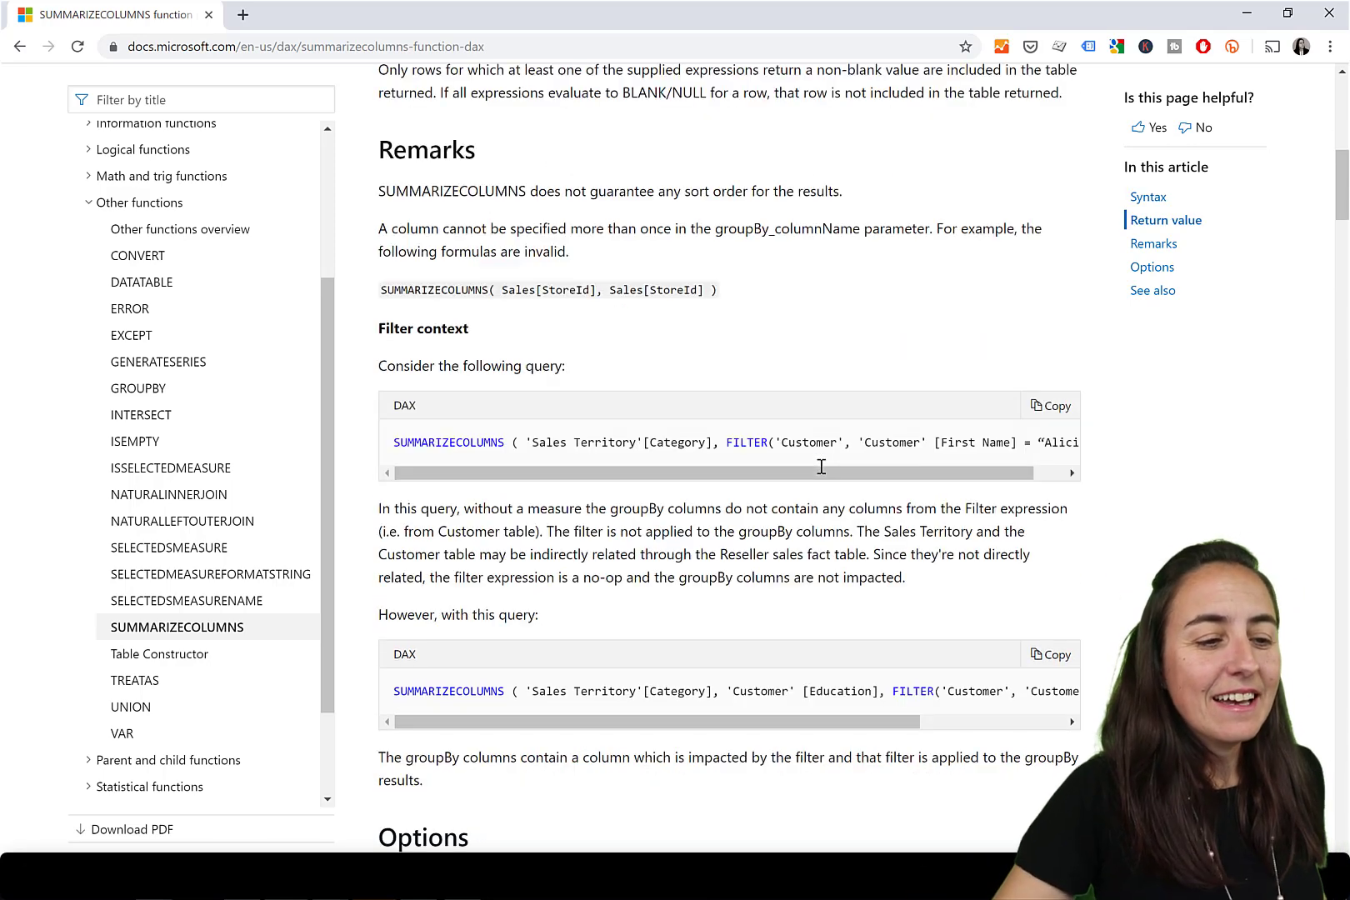
scroll(764, 478, down, 6)
scroll(775, 484, up, 13)
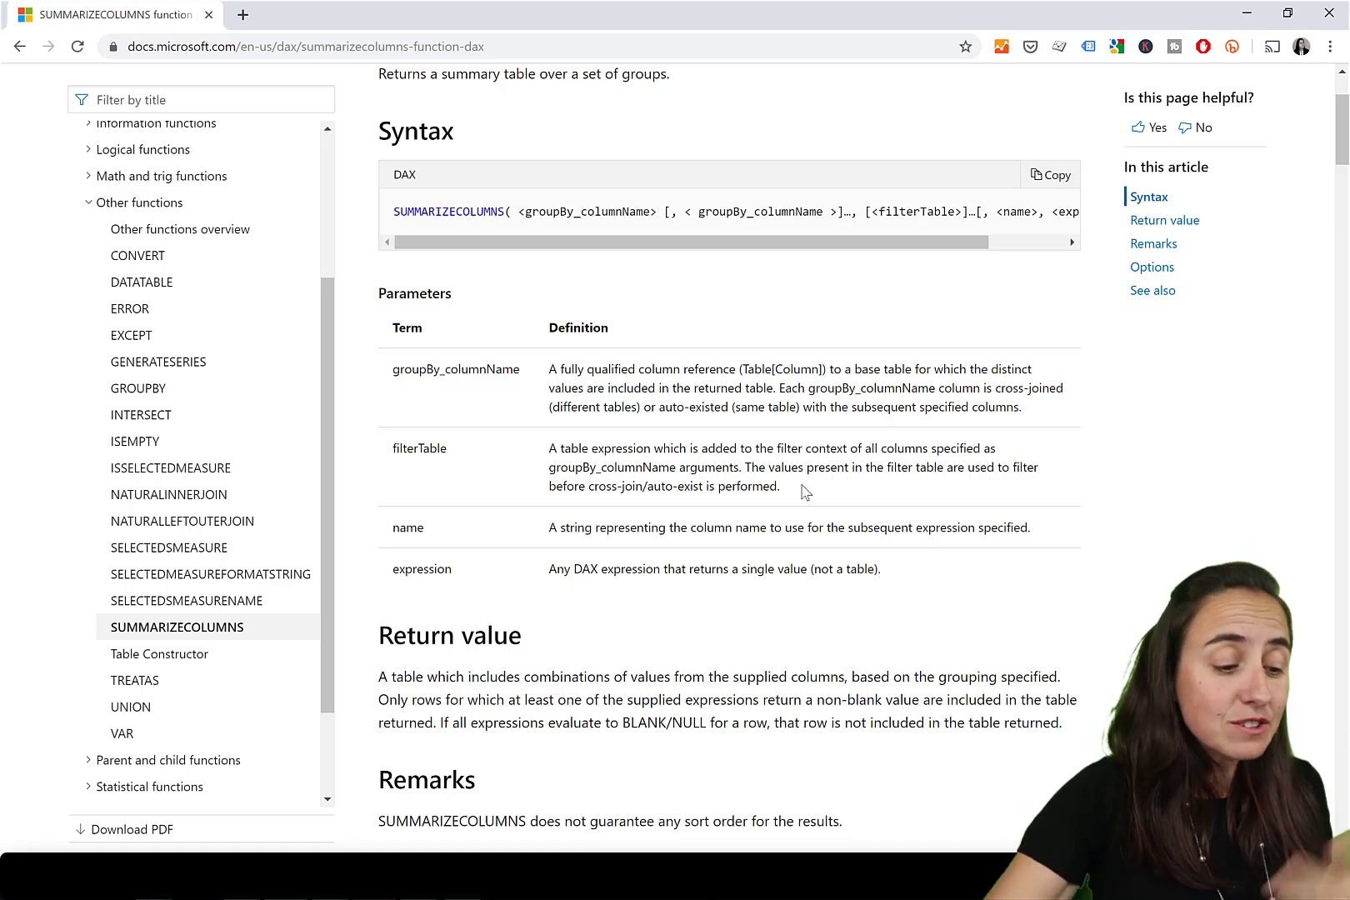
click(256, 870)
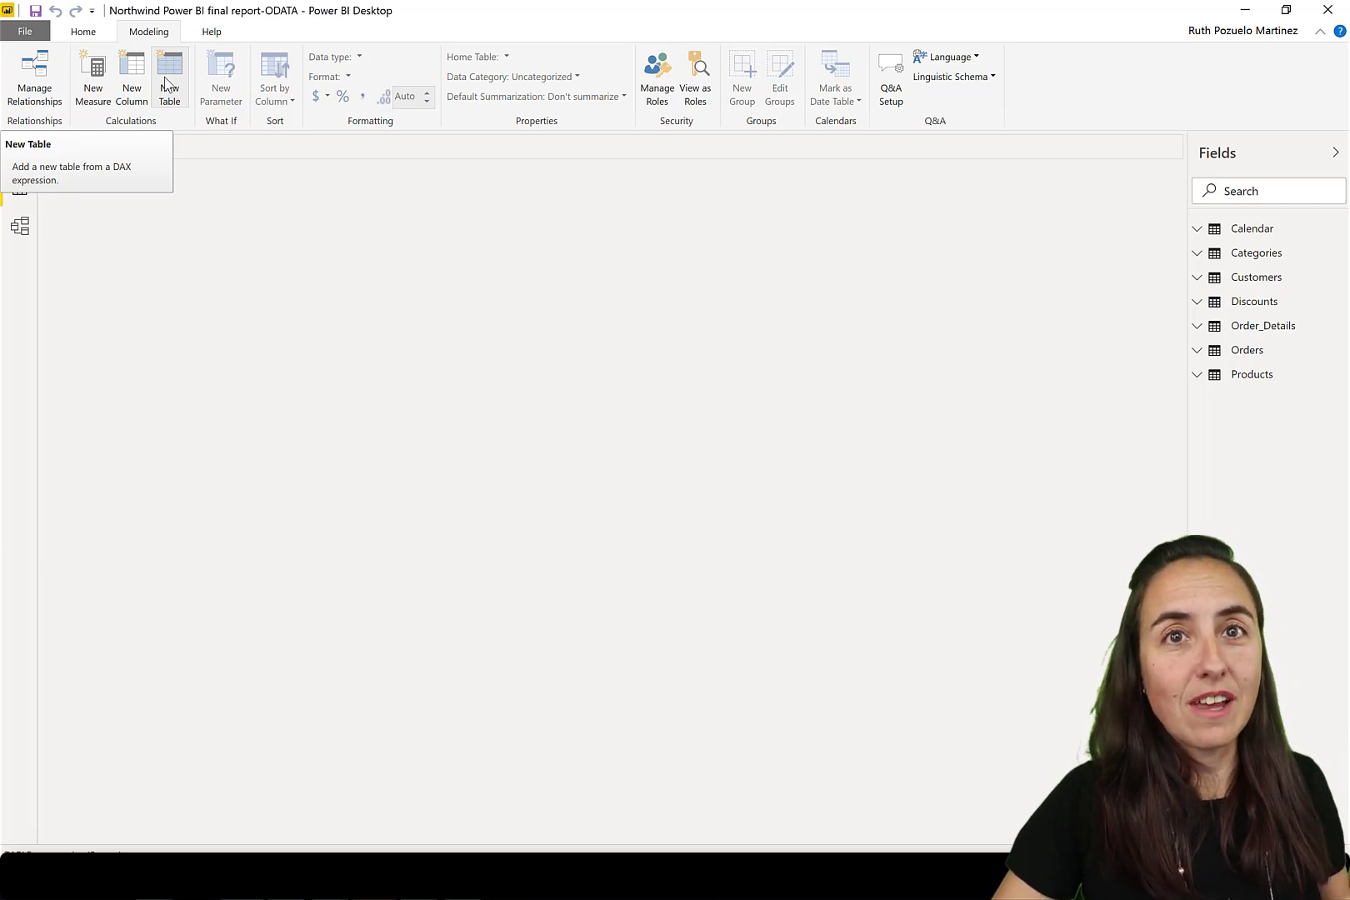
- Create a new calculated table from the Modeling tab, leaving the formula at 'Table ='
click(167, 83)
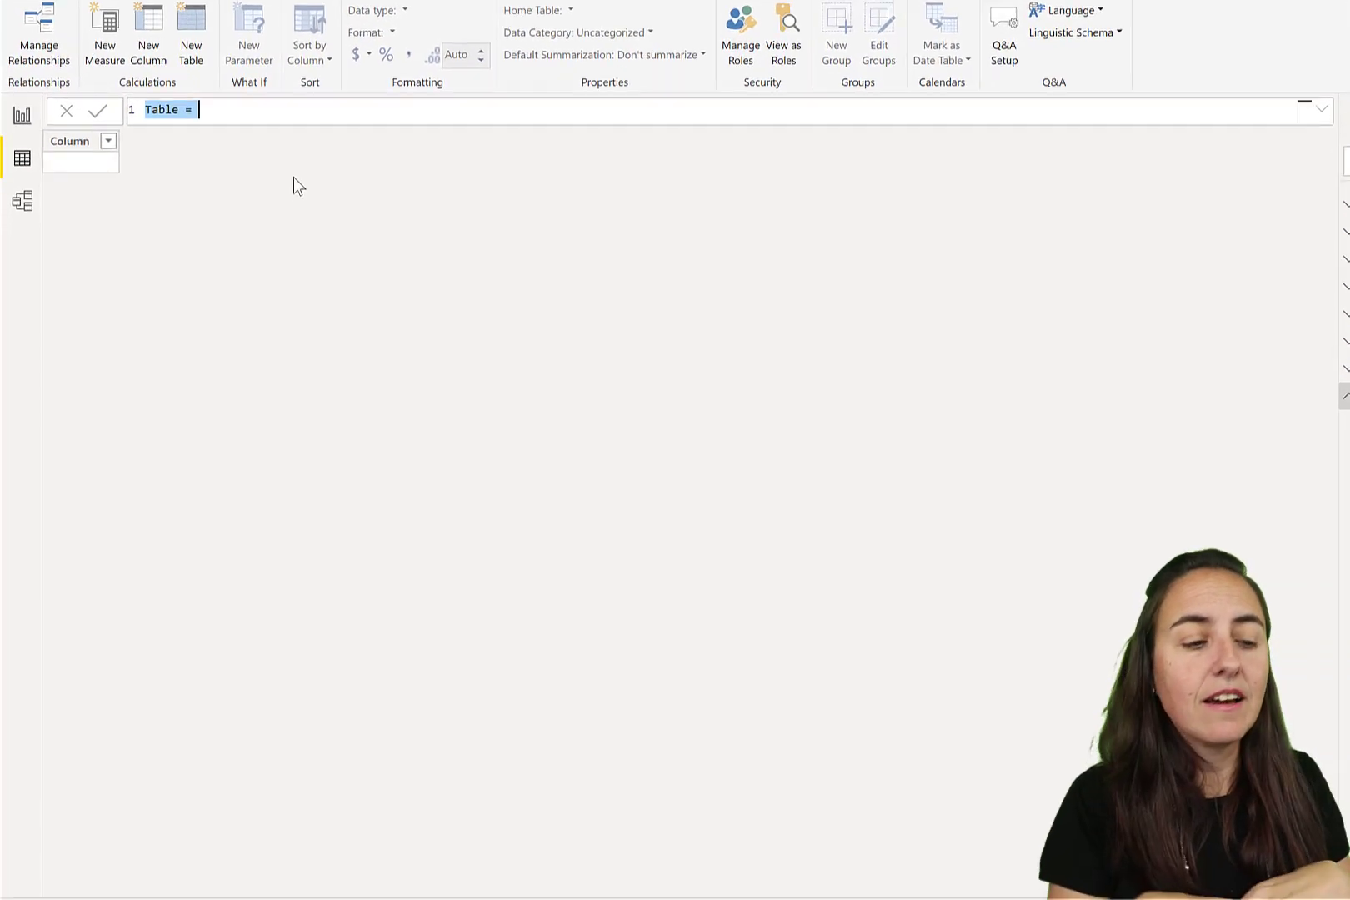
- Begin the formula 'summarize = SUMMARIZE(Order_Details,' with Order_Details as the source table
text(summarize =)
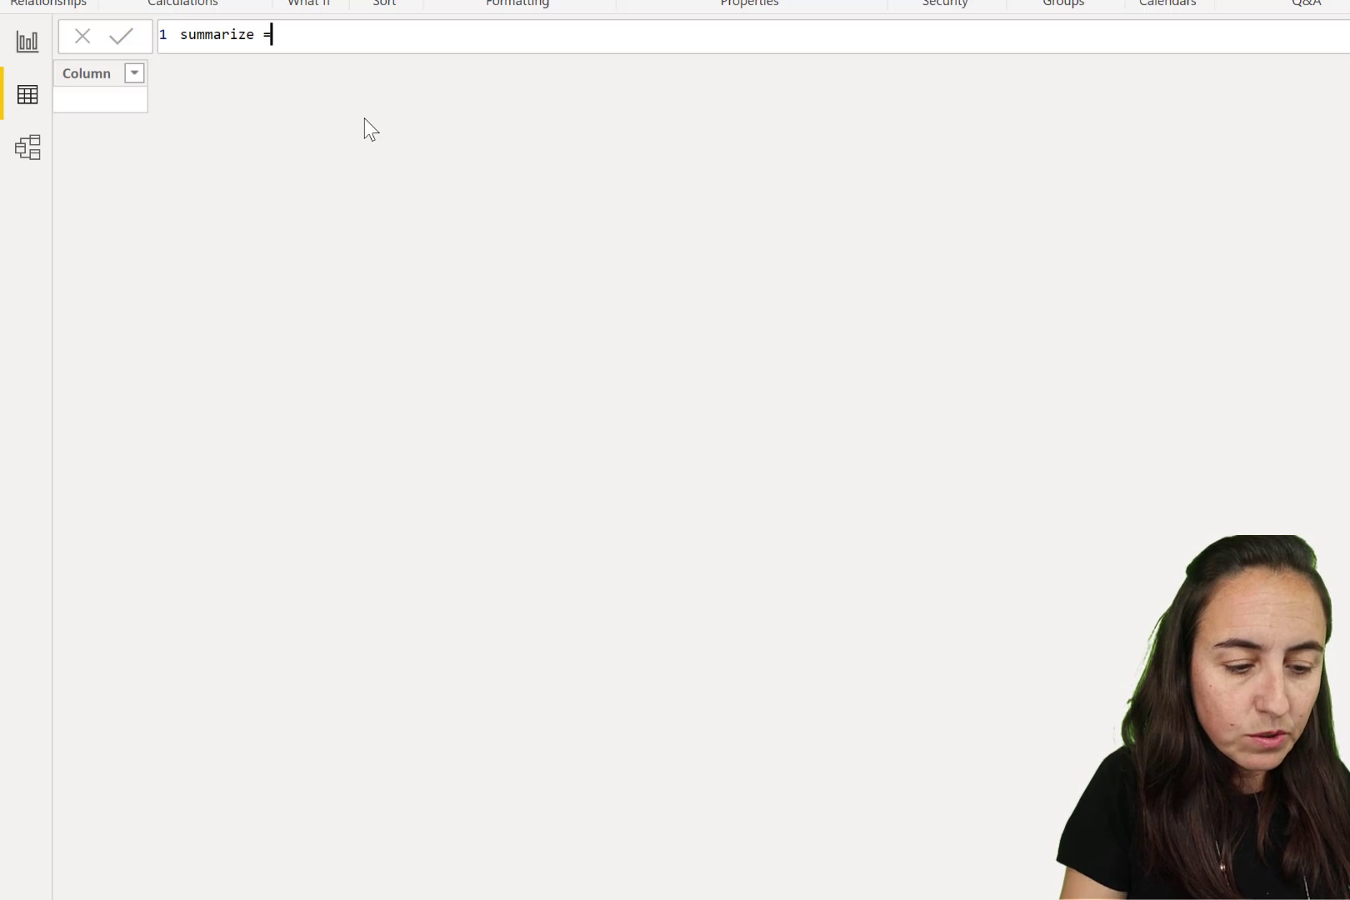
key(shift+Return)
text(summarize()
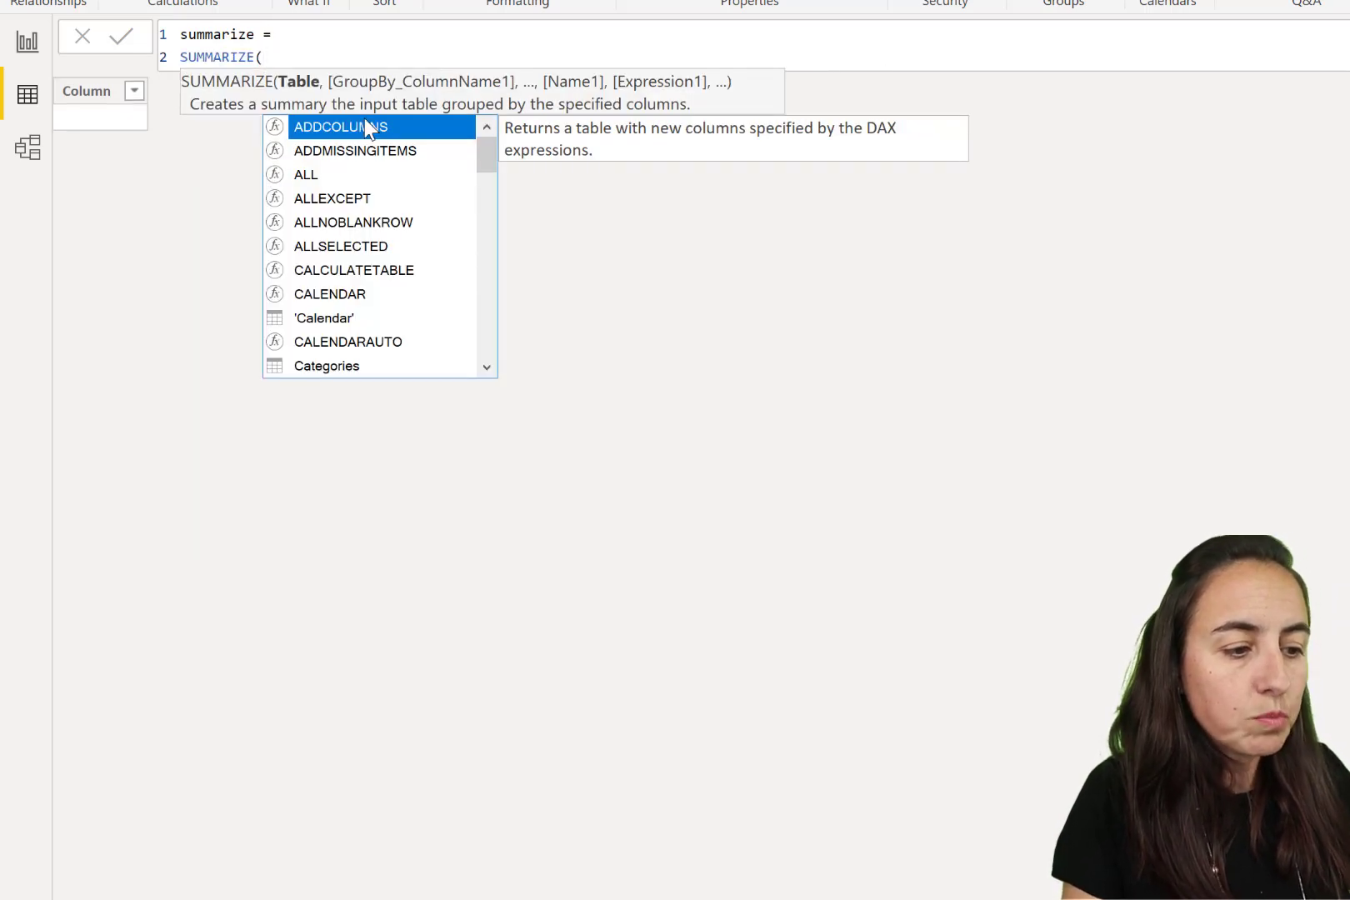
key(shift+Return)
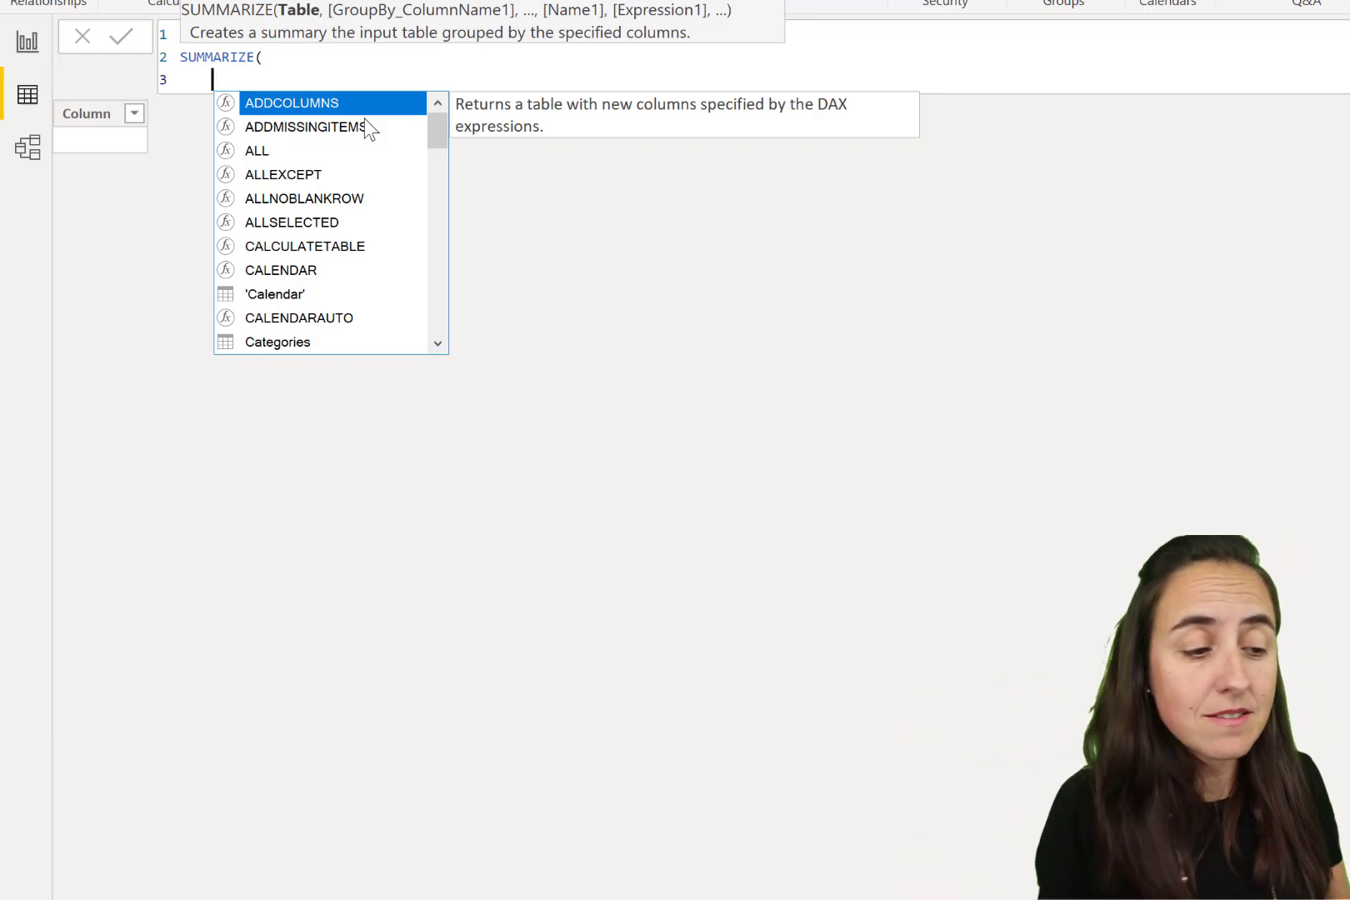
text(orde)
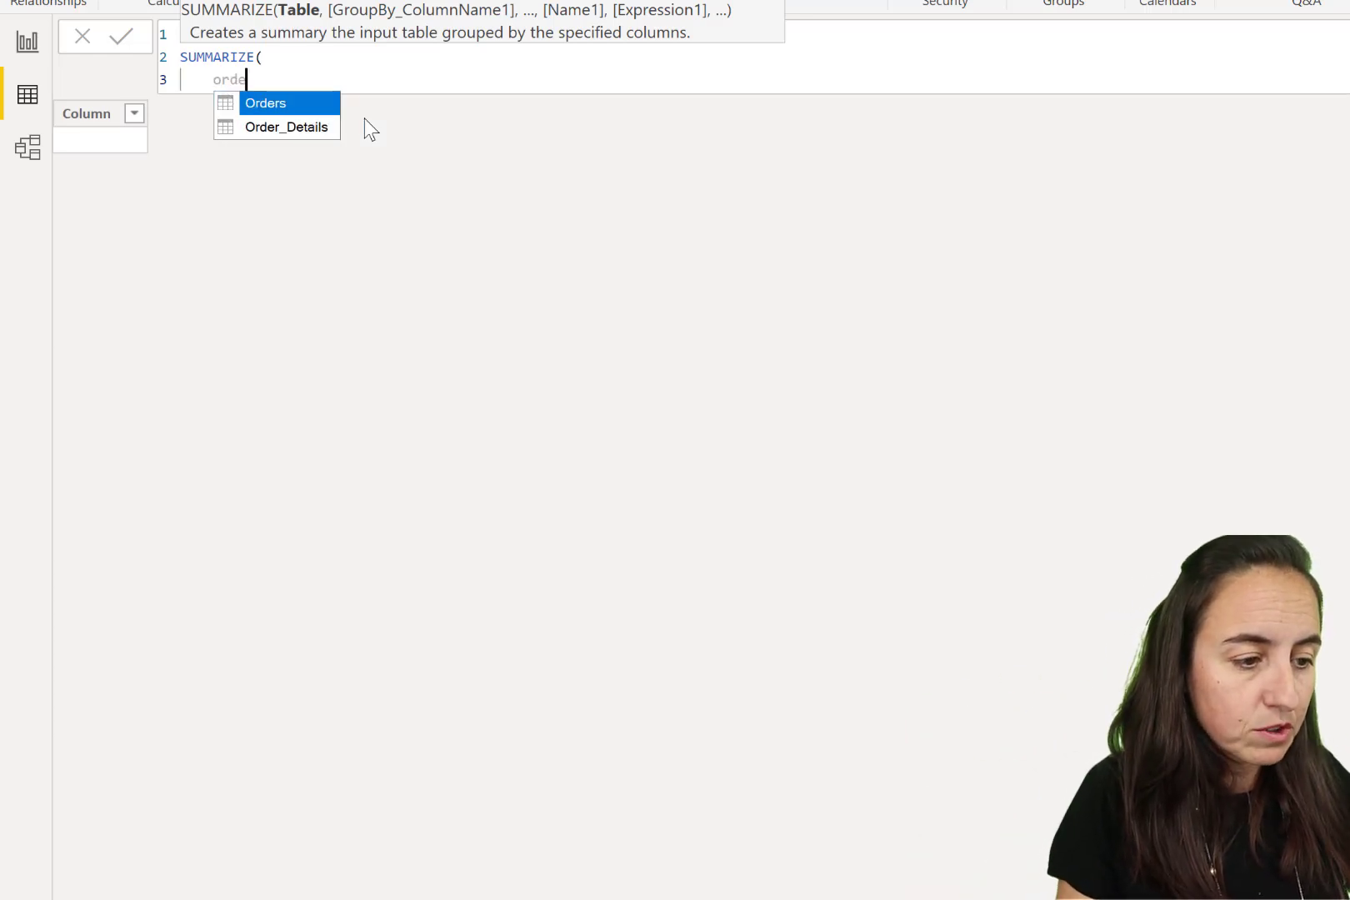
key(Down)
key(Tab)
text(,)
key(shift+Return)
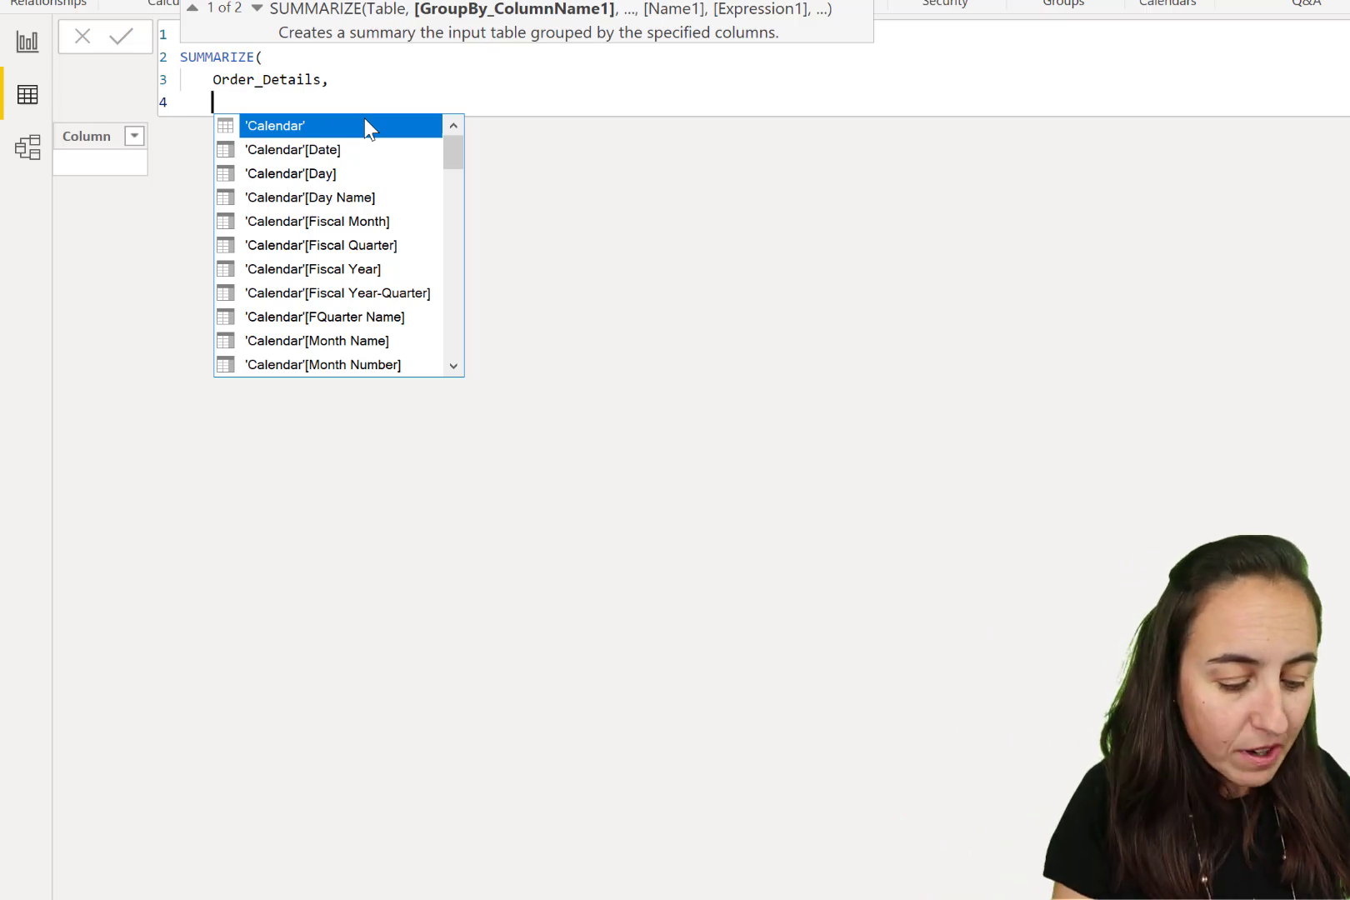
- Add 'Calendar'[Date] and Categories[CategoryName] as grouping columns
text(Dat)
key(Tab)
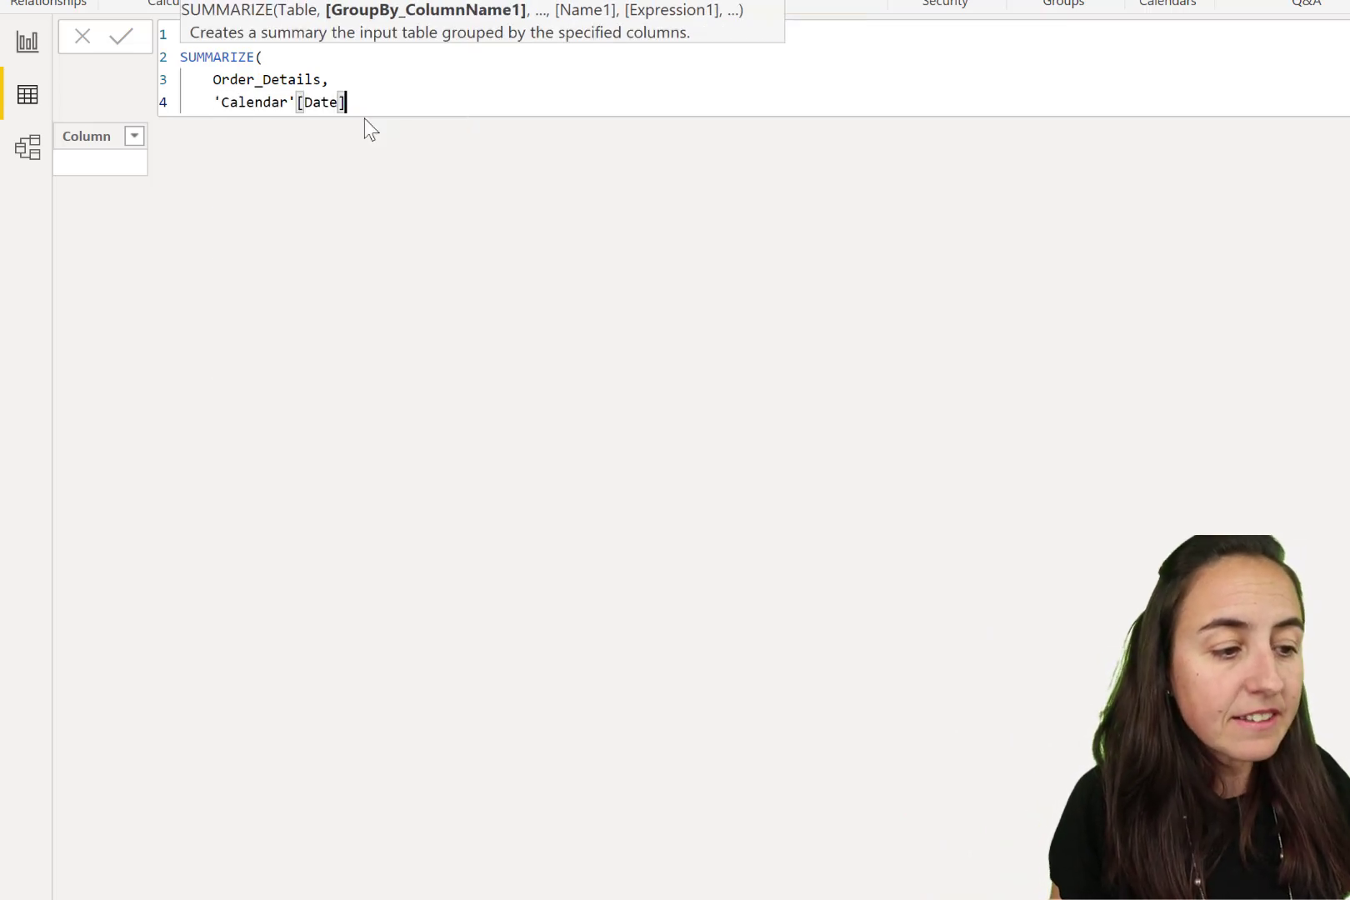
text(,)
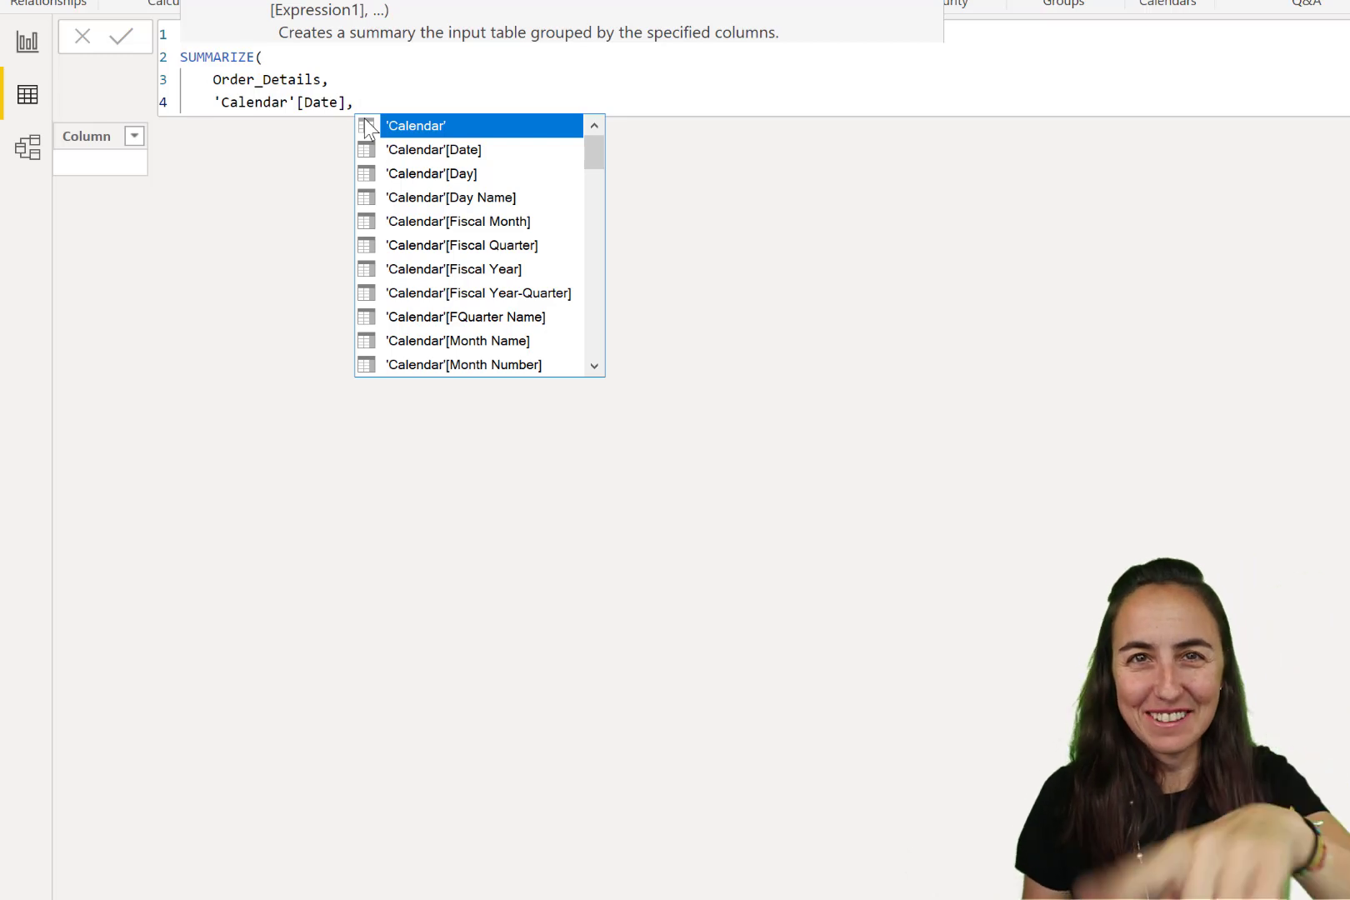
key(shift+Return)
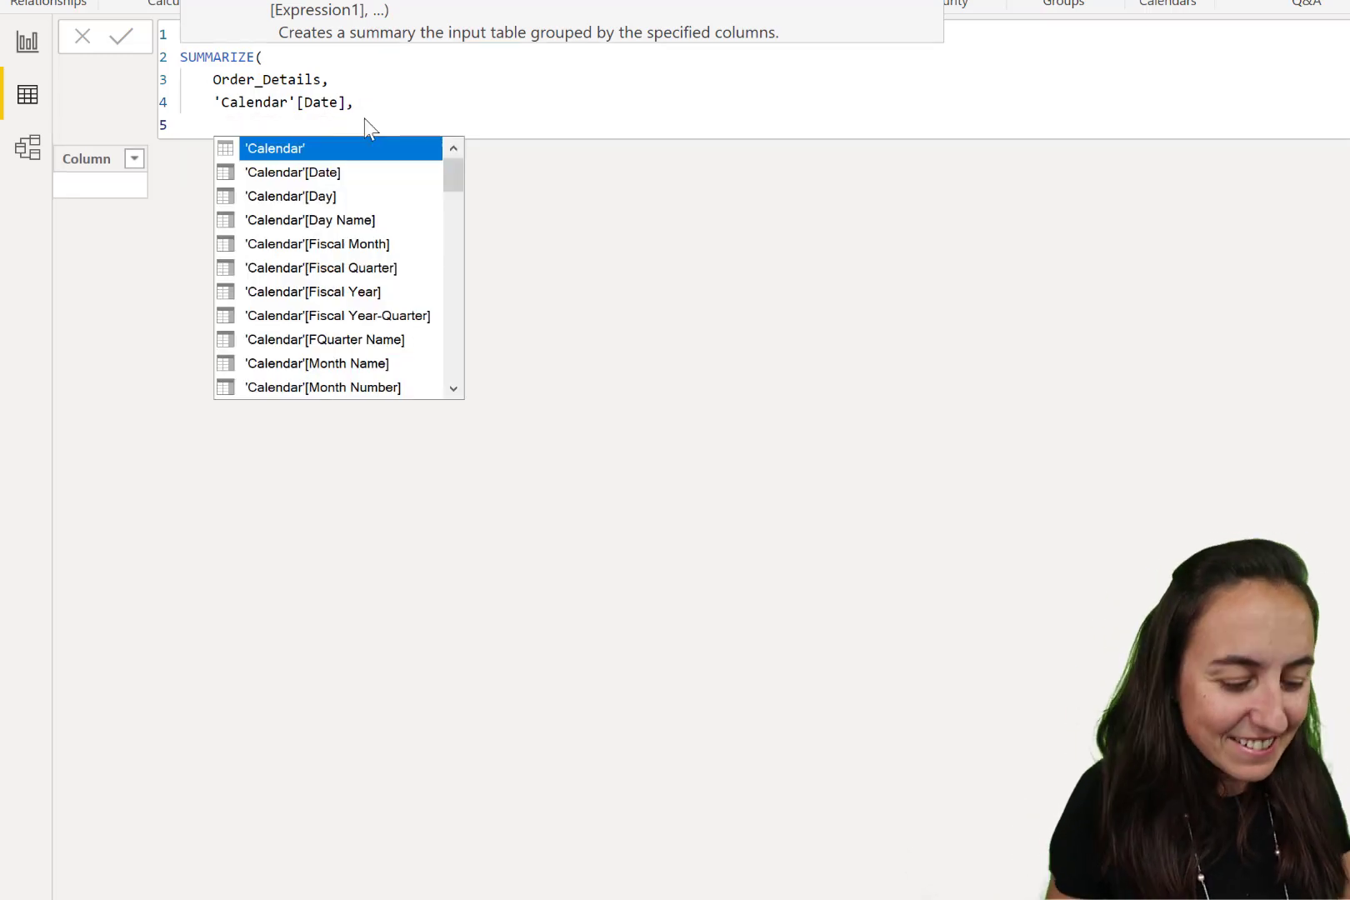
text(cat)
key(Down)
key(Down)
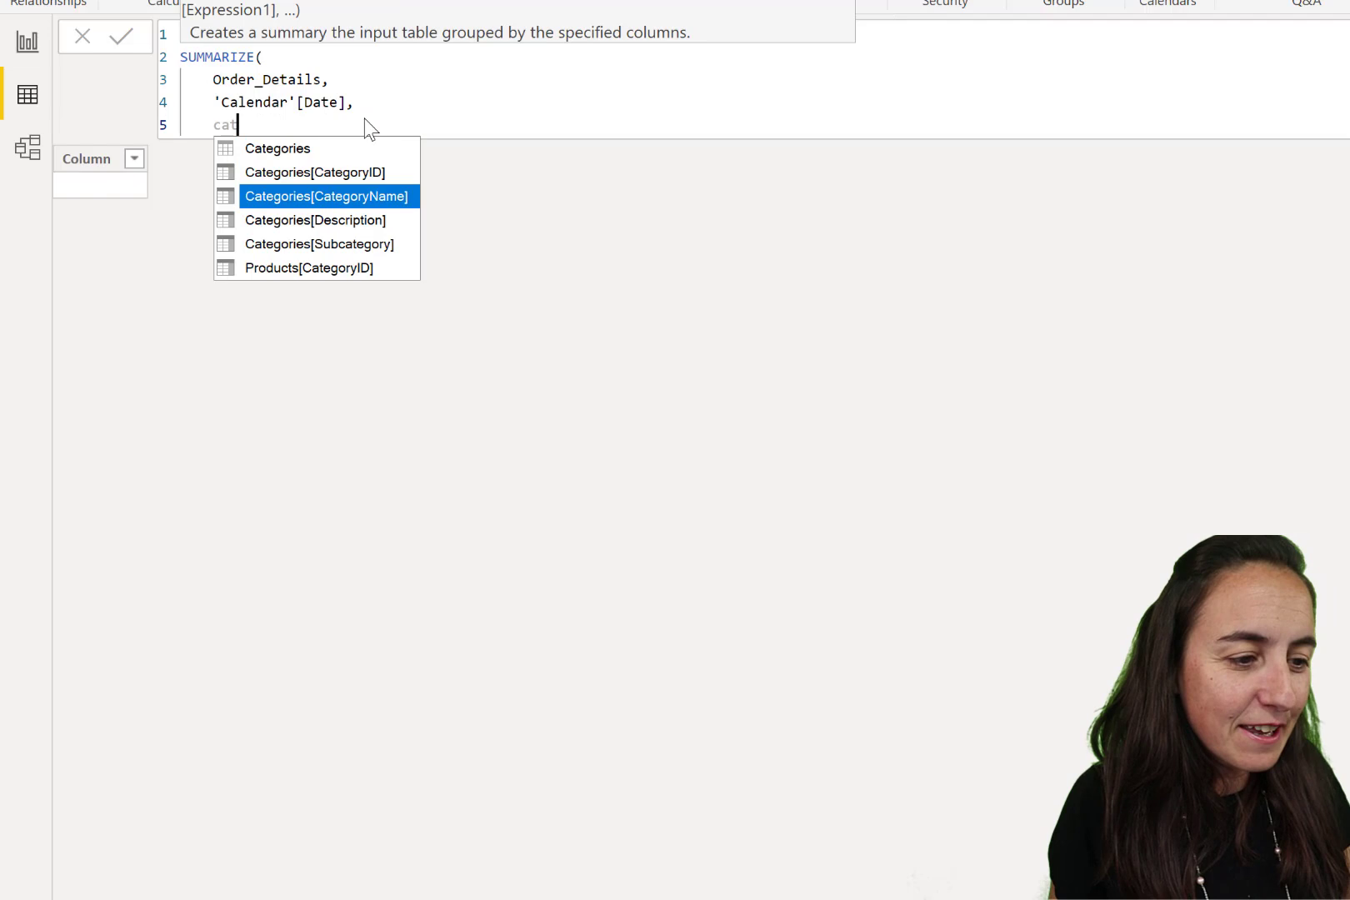
key(Tab)
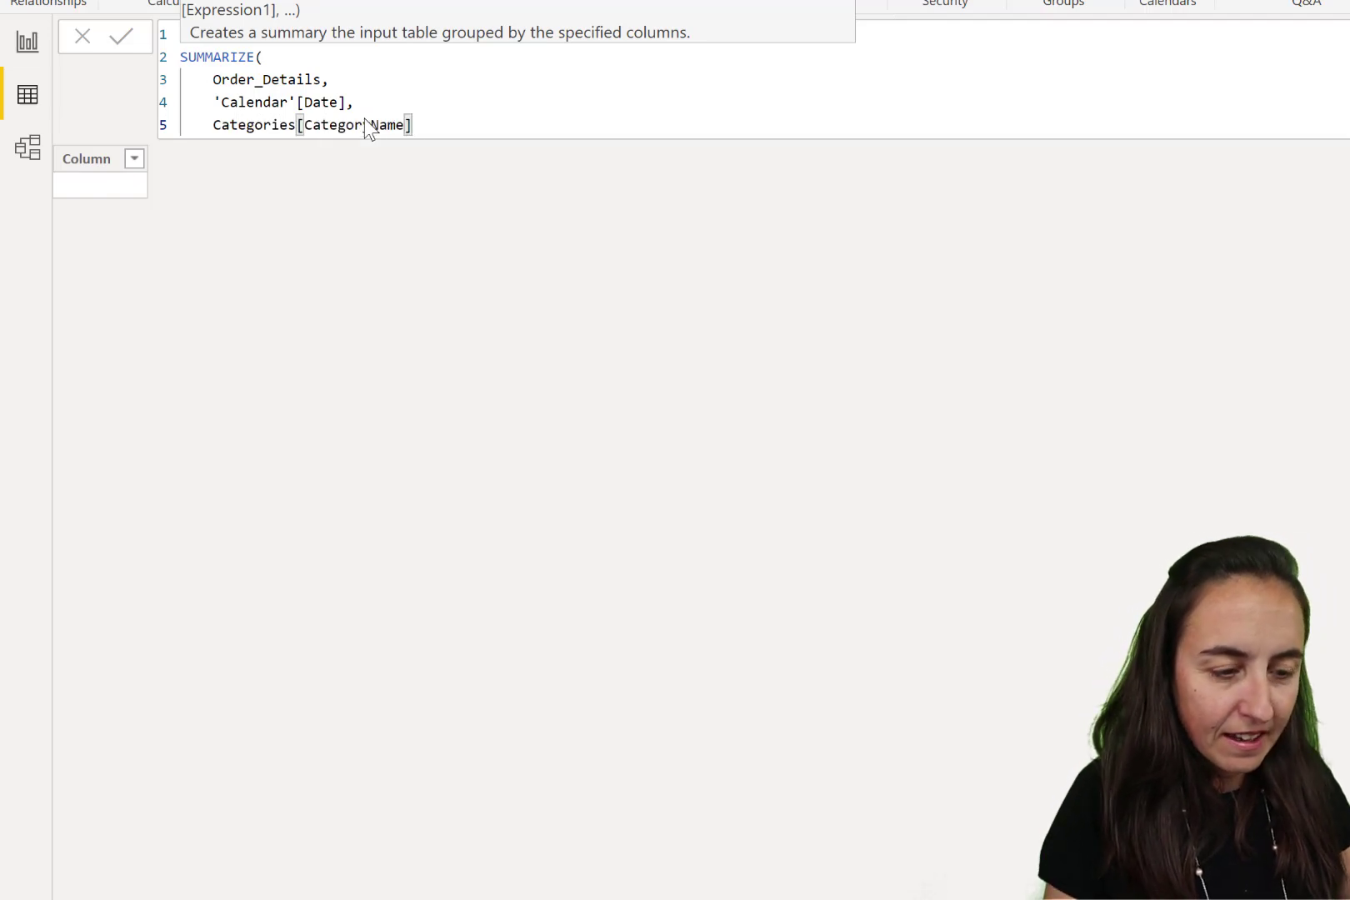
text(,)
- Add the "sumofsales" column from the [Sales] measure, close the formula and commit it
key(shift+Return)
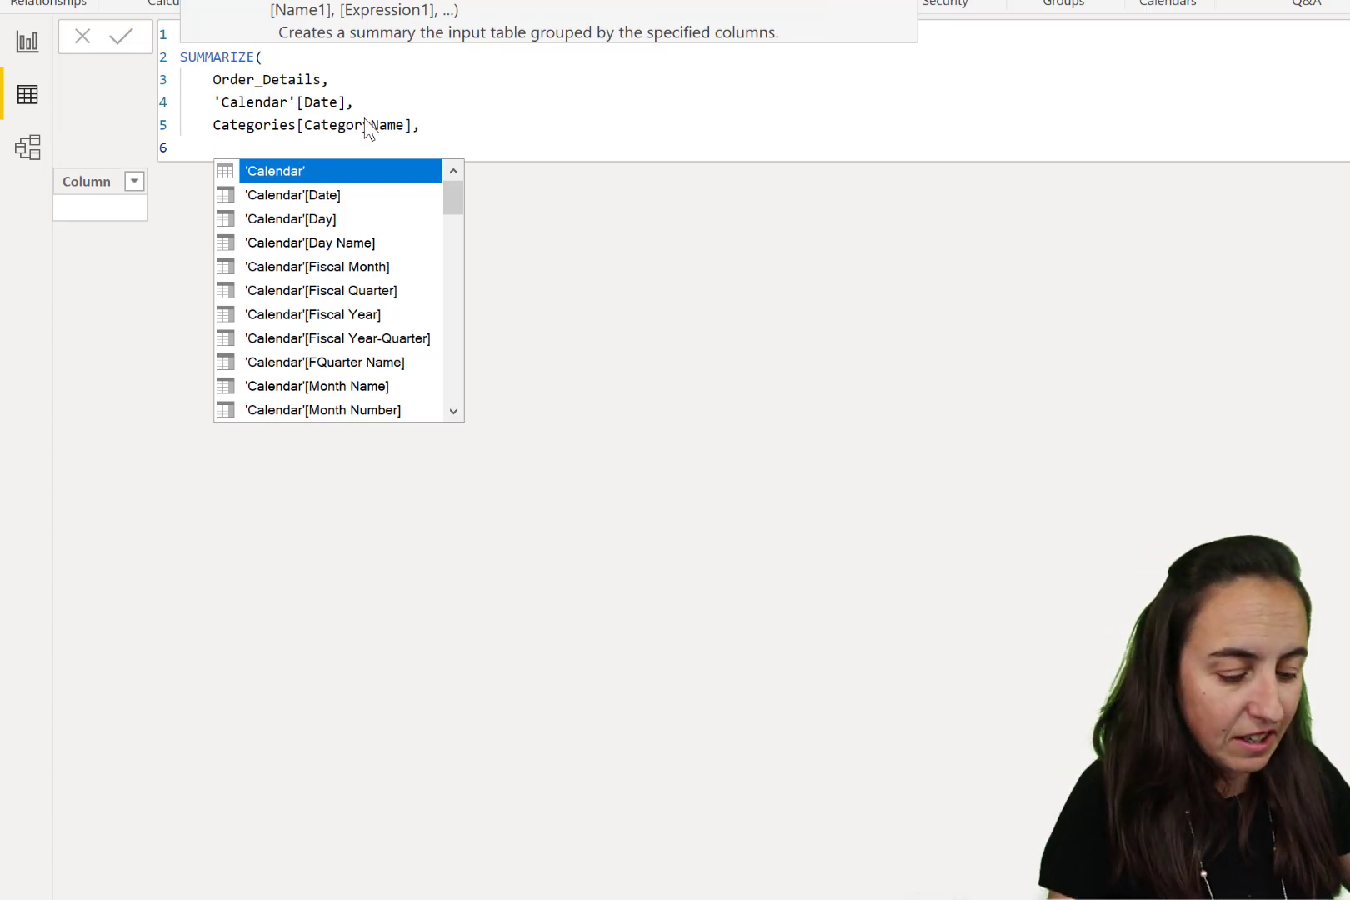
text("su)
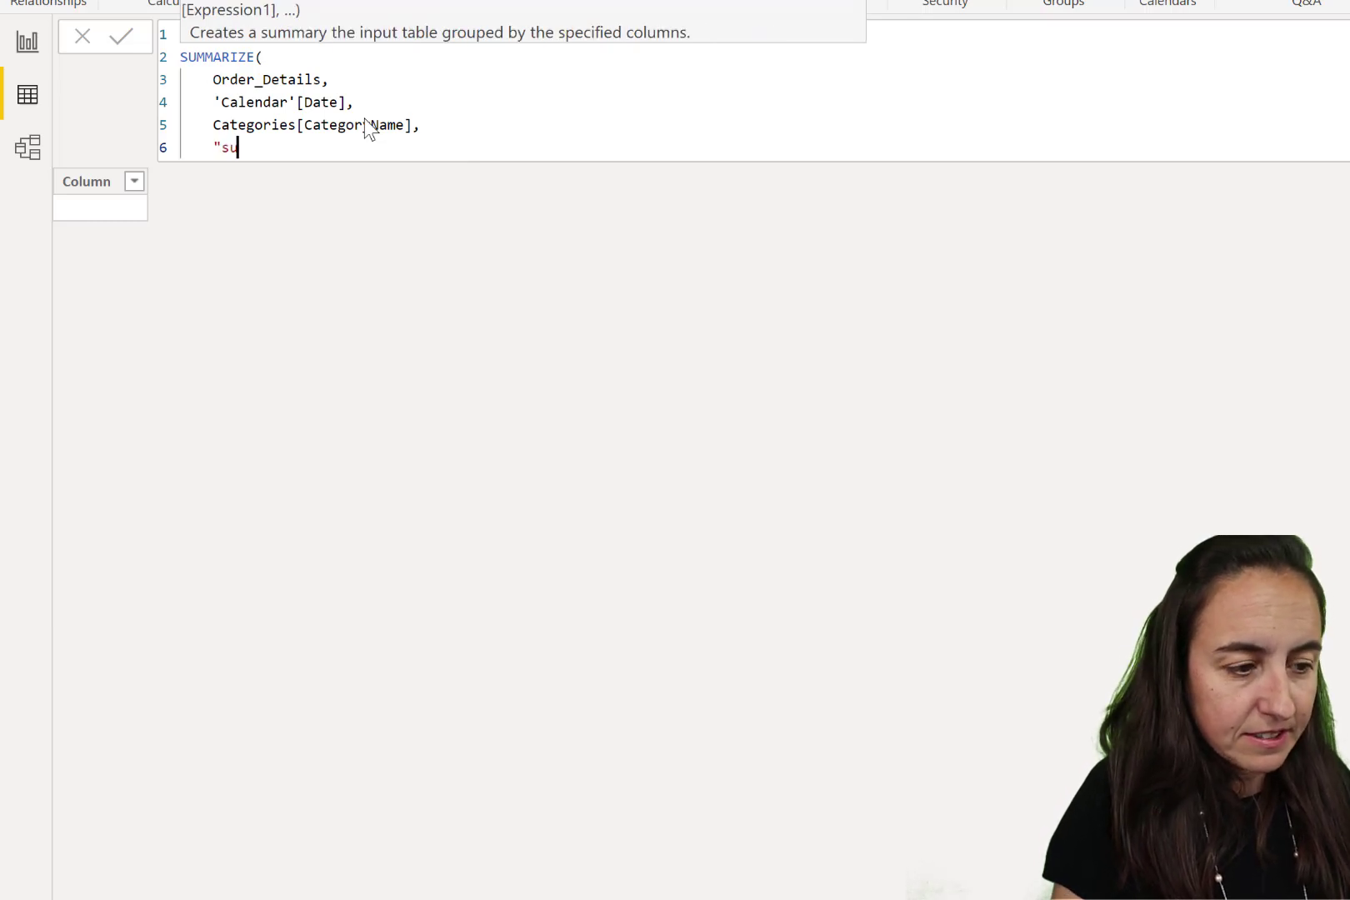
text(mofsales", )
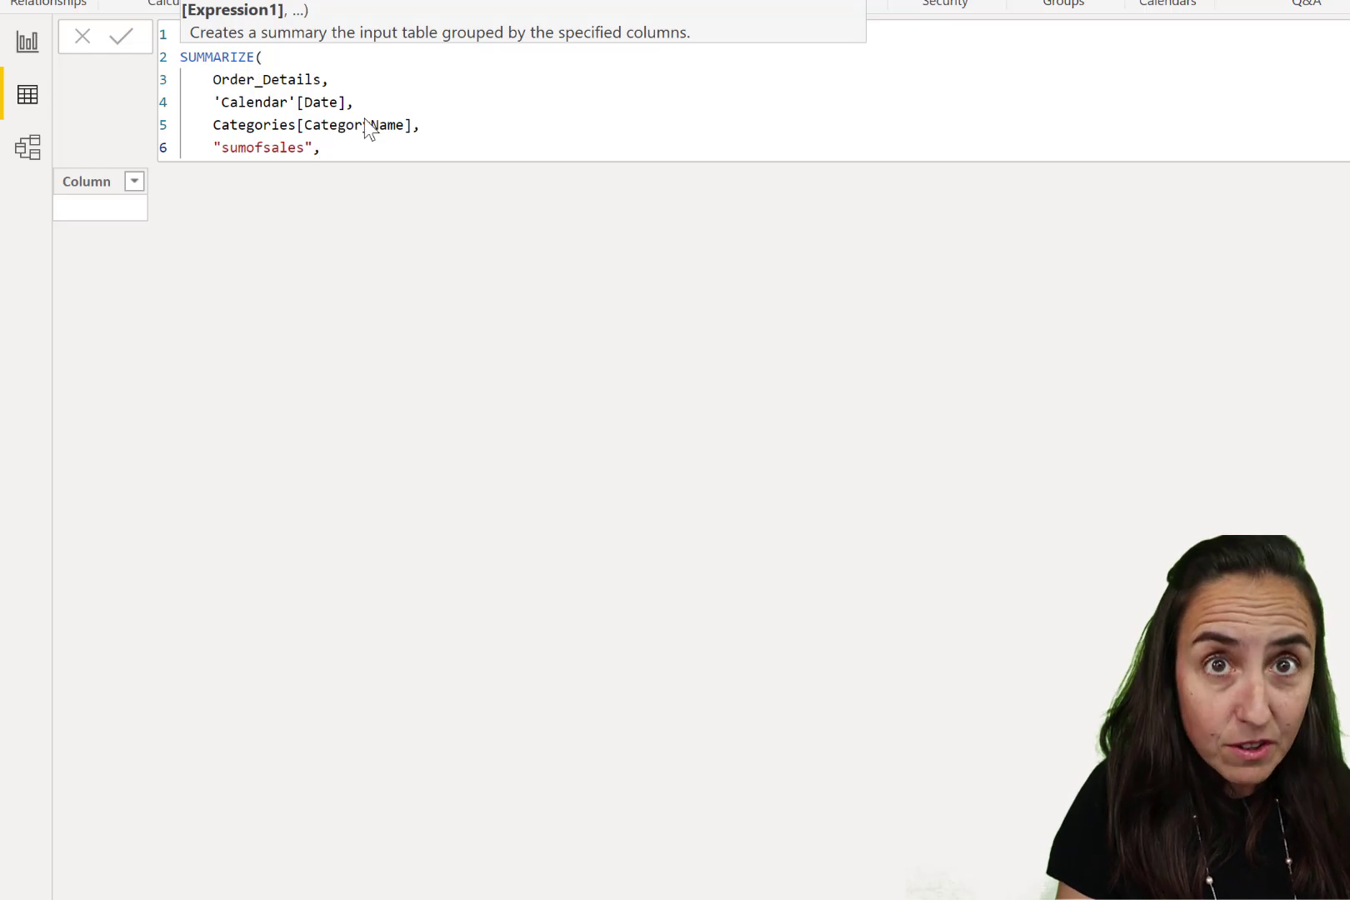
text([sa)
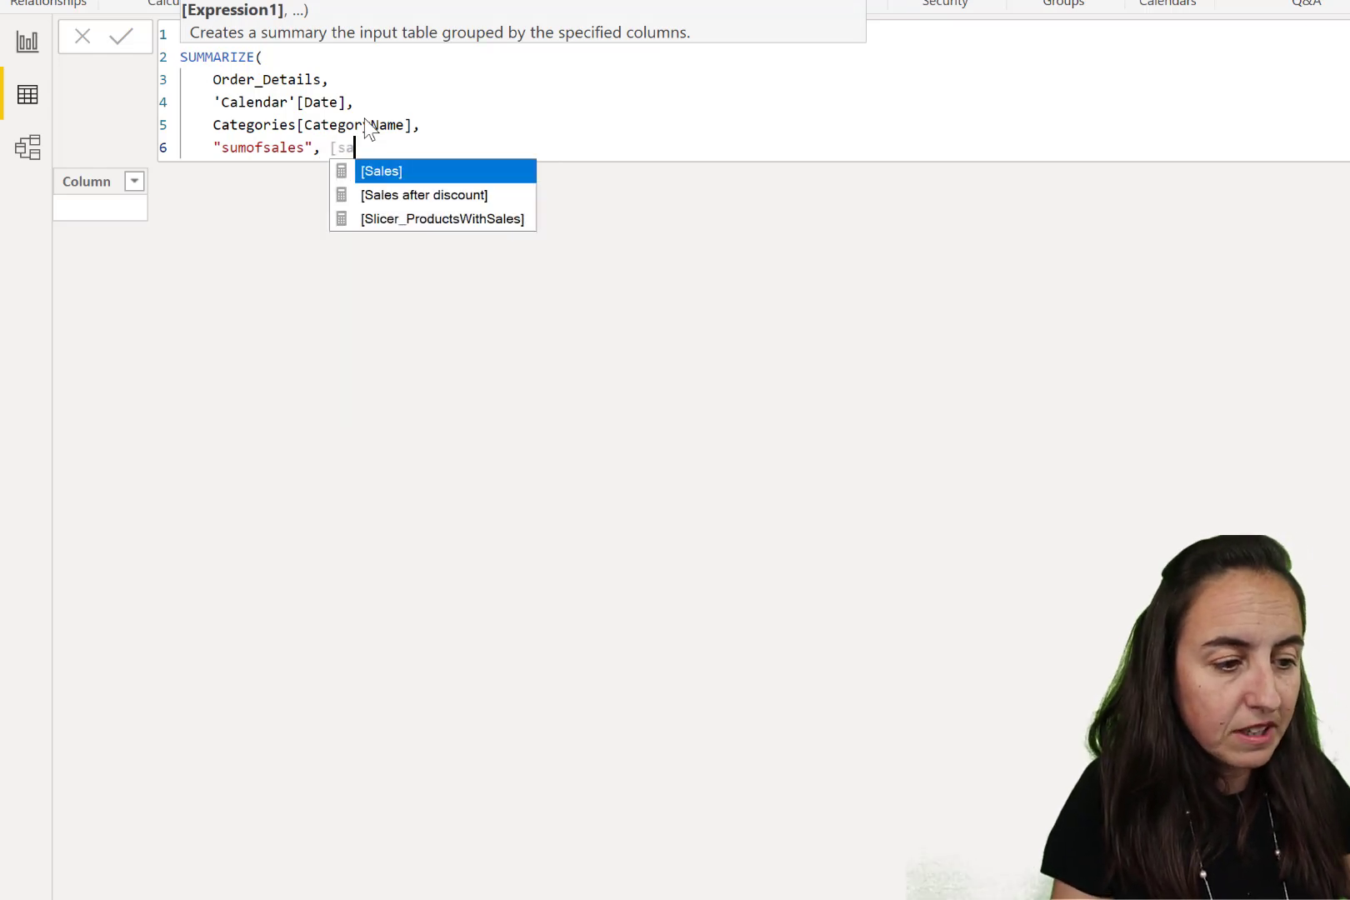
key(Tab)
text())
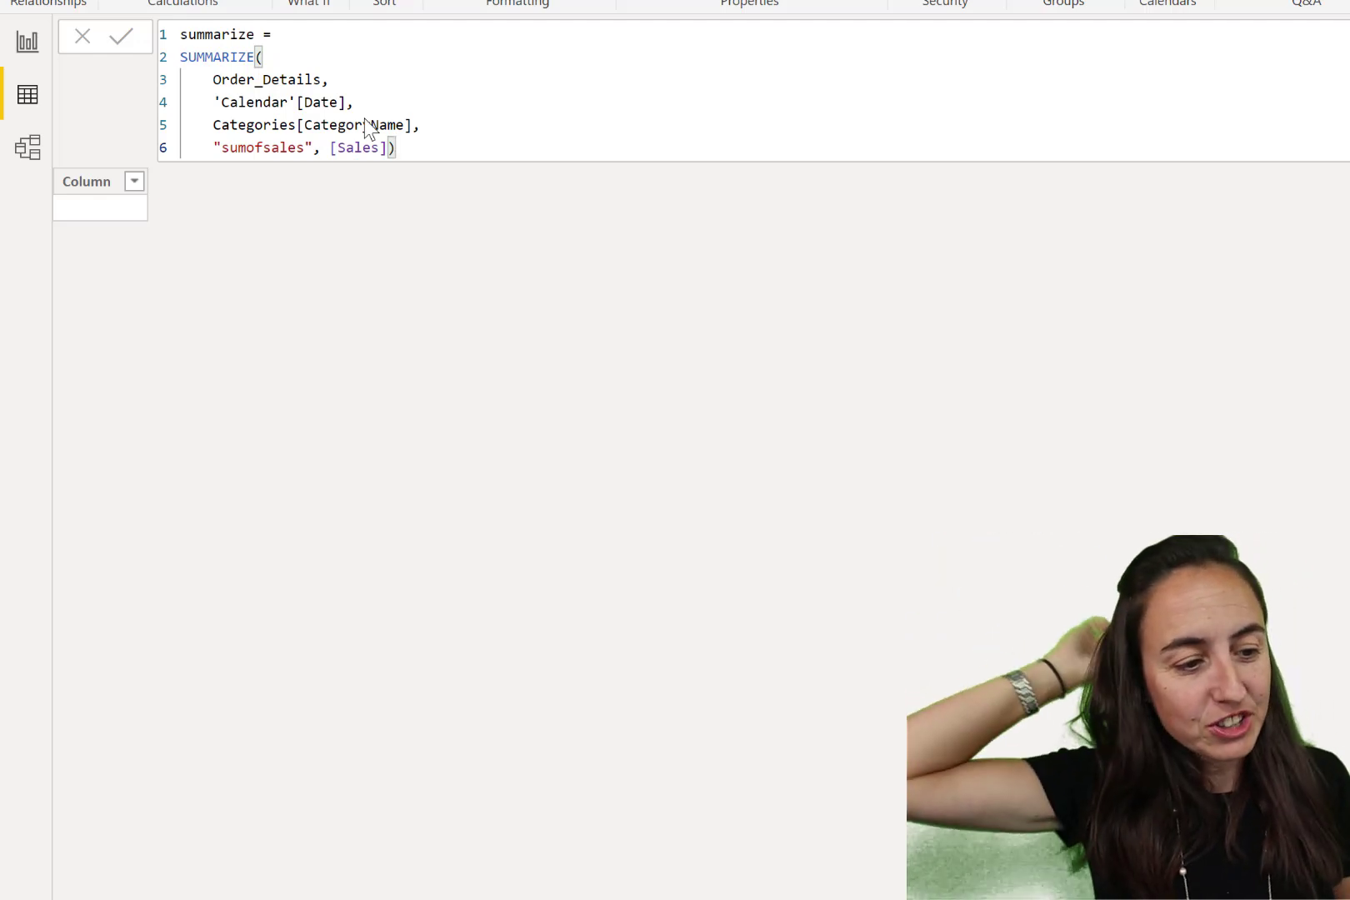
key(Return)
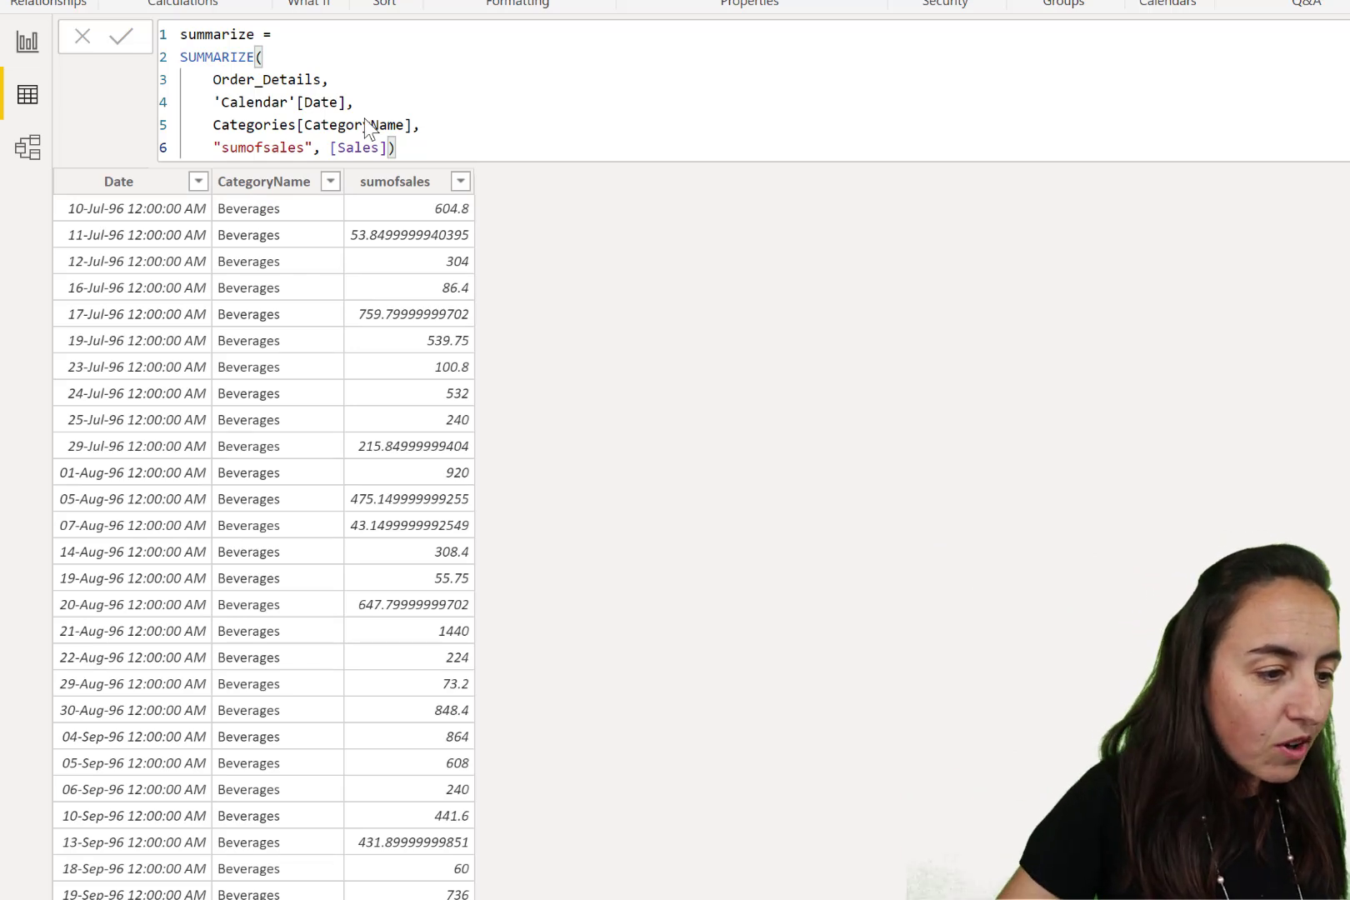
- Change the grouping column from 'Calendar'[Date] to 'Calendar'[Year], yielding 24 category-year rows
double_click(321, 102)
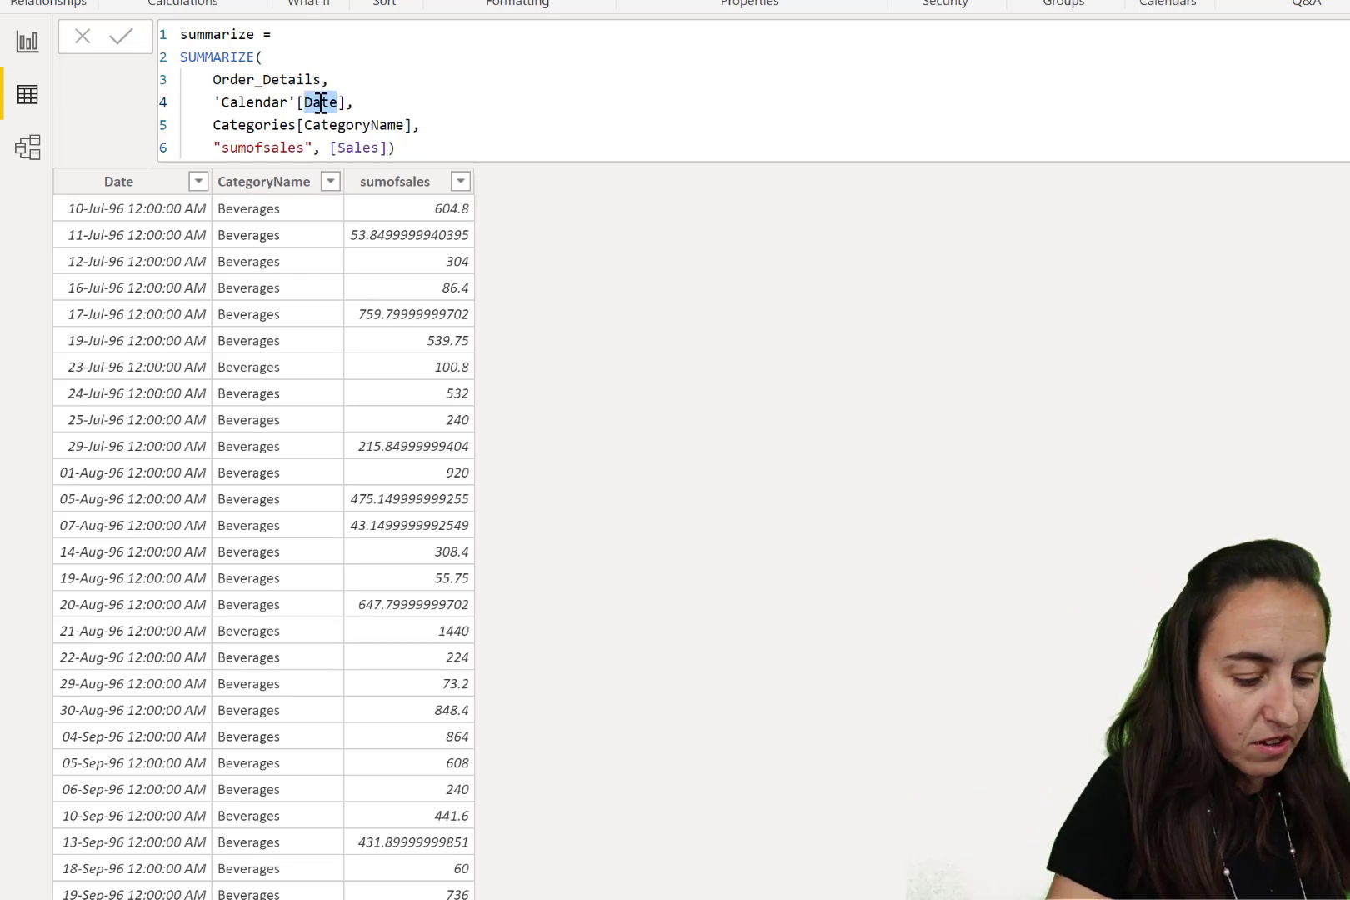
text(Year)
key(Tab)
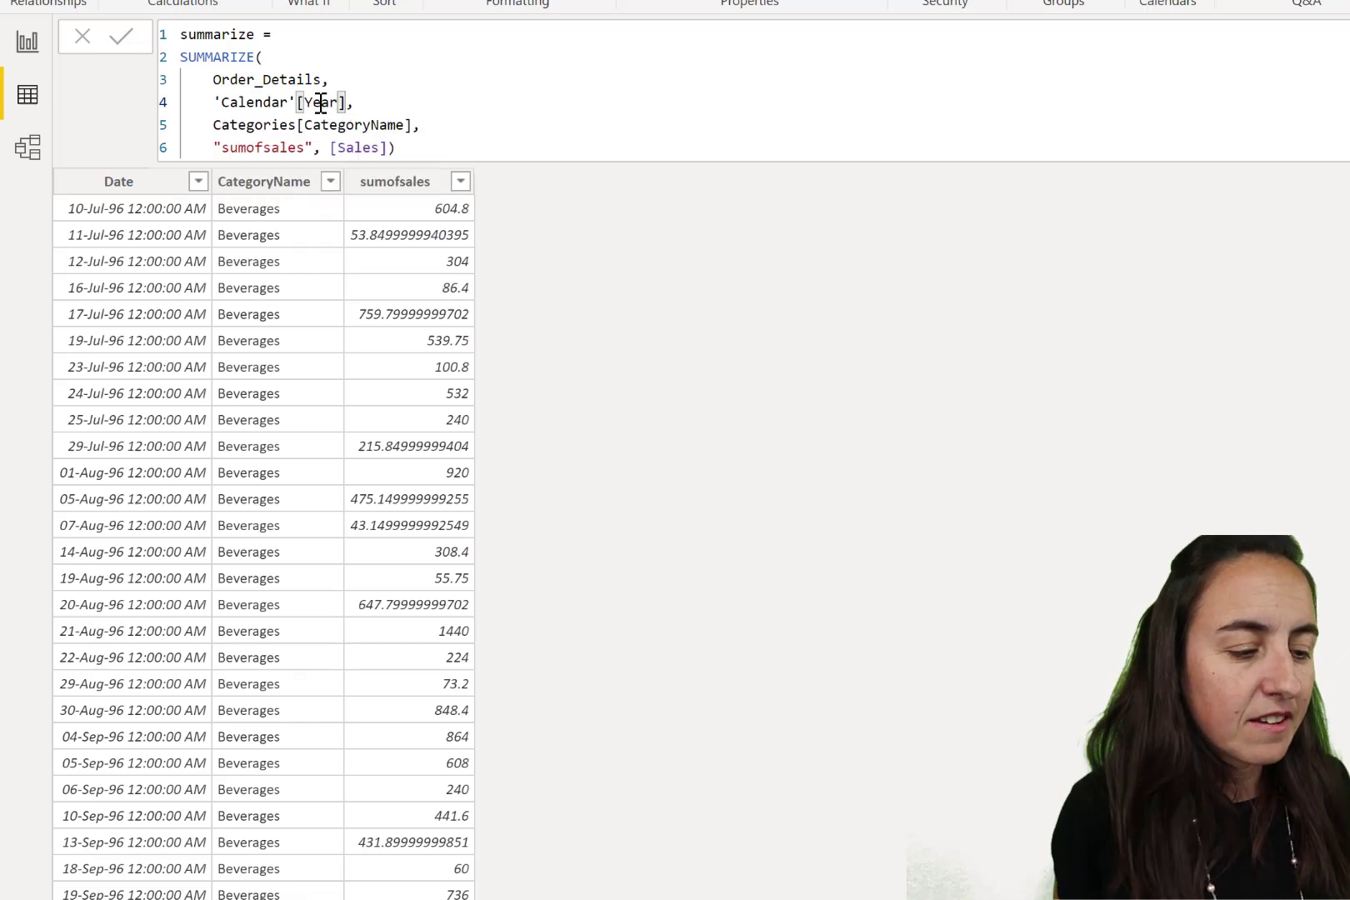
key(Return)
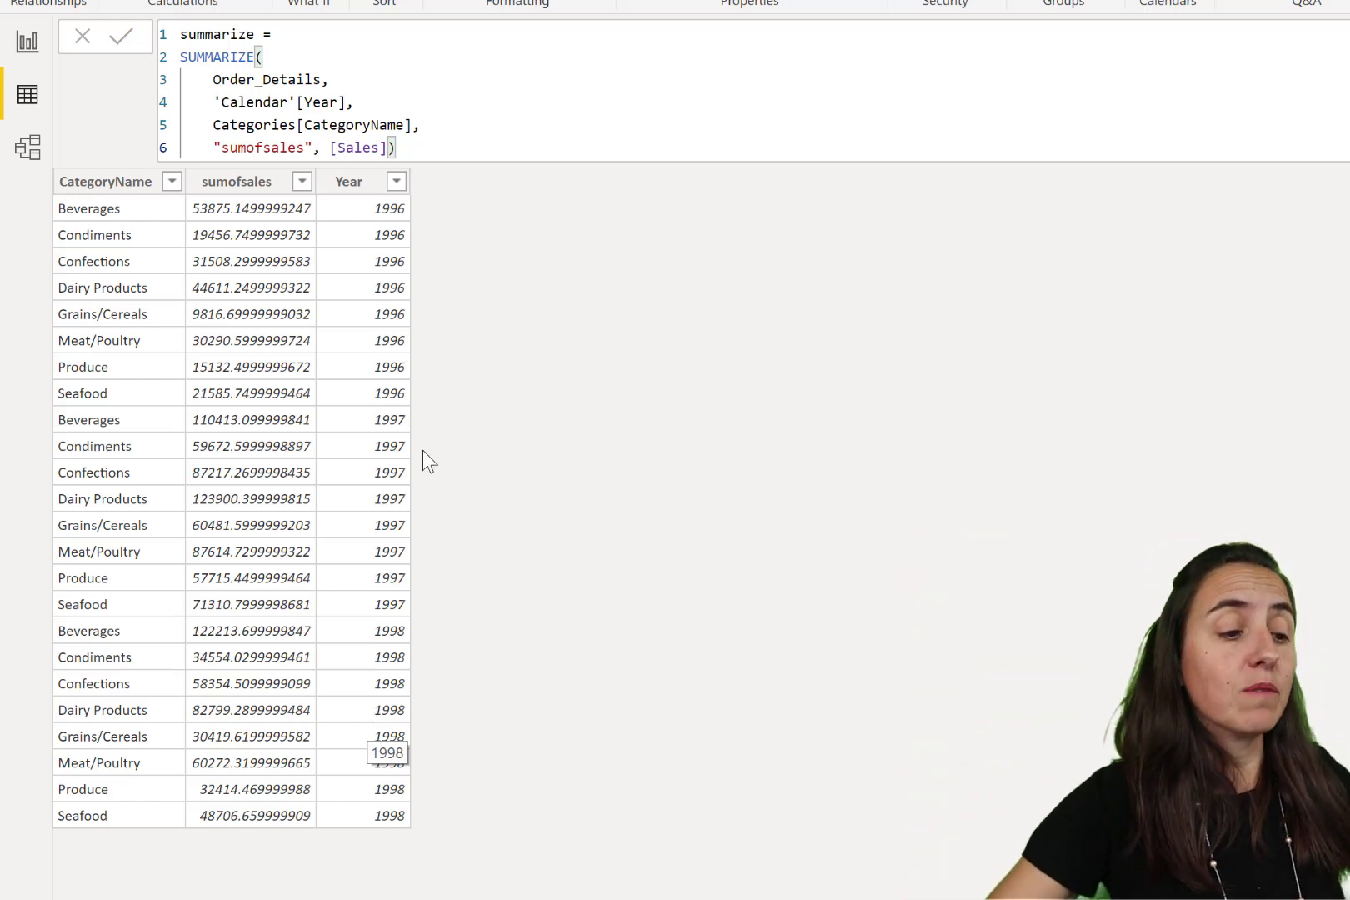
- Insert an ADDCOLUMNS( line directly after 'summarize ='
click(323, 31)
key(shift+Return)
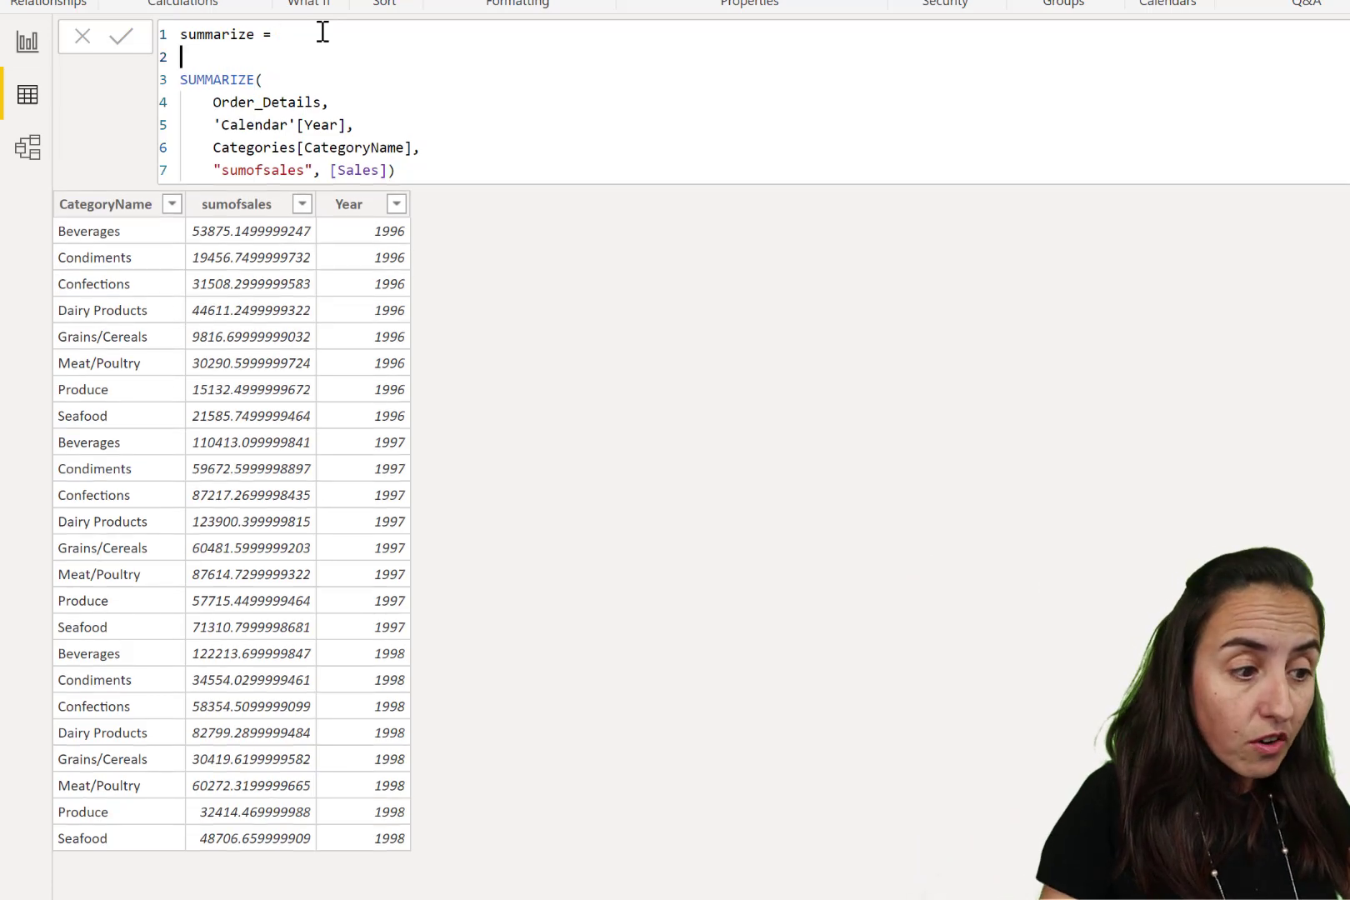
text(add)
key(Tab)
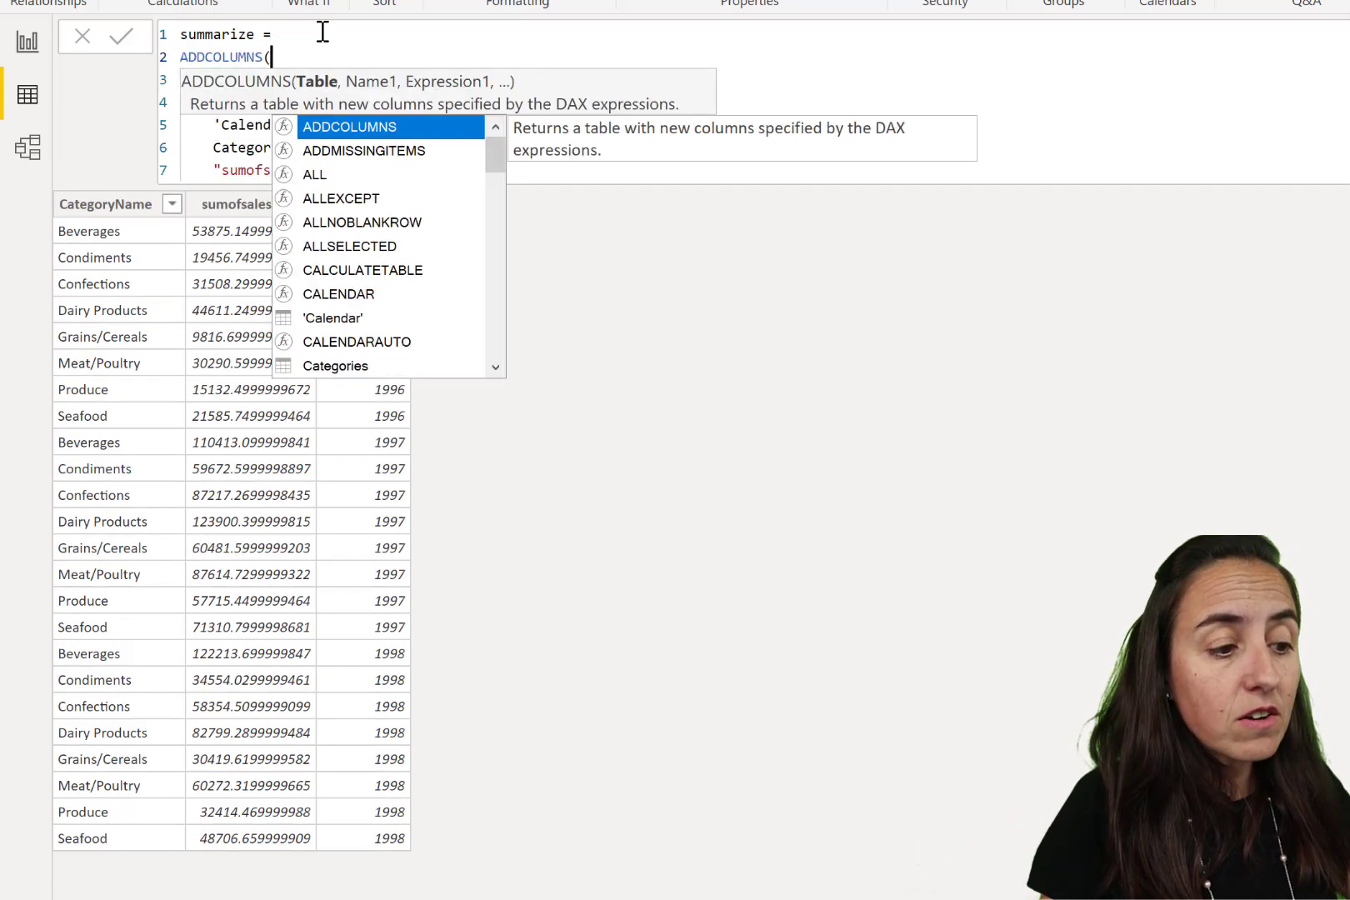
- Close SUMMARIZE with '),' after Categories[CategoryName], commit, and select the ADDCOLUMNS/SUMMARIZE opening lines
click(829, 122)
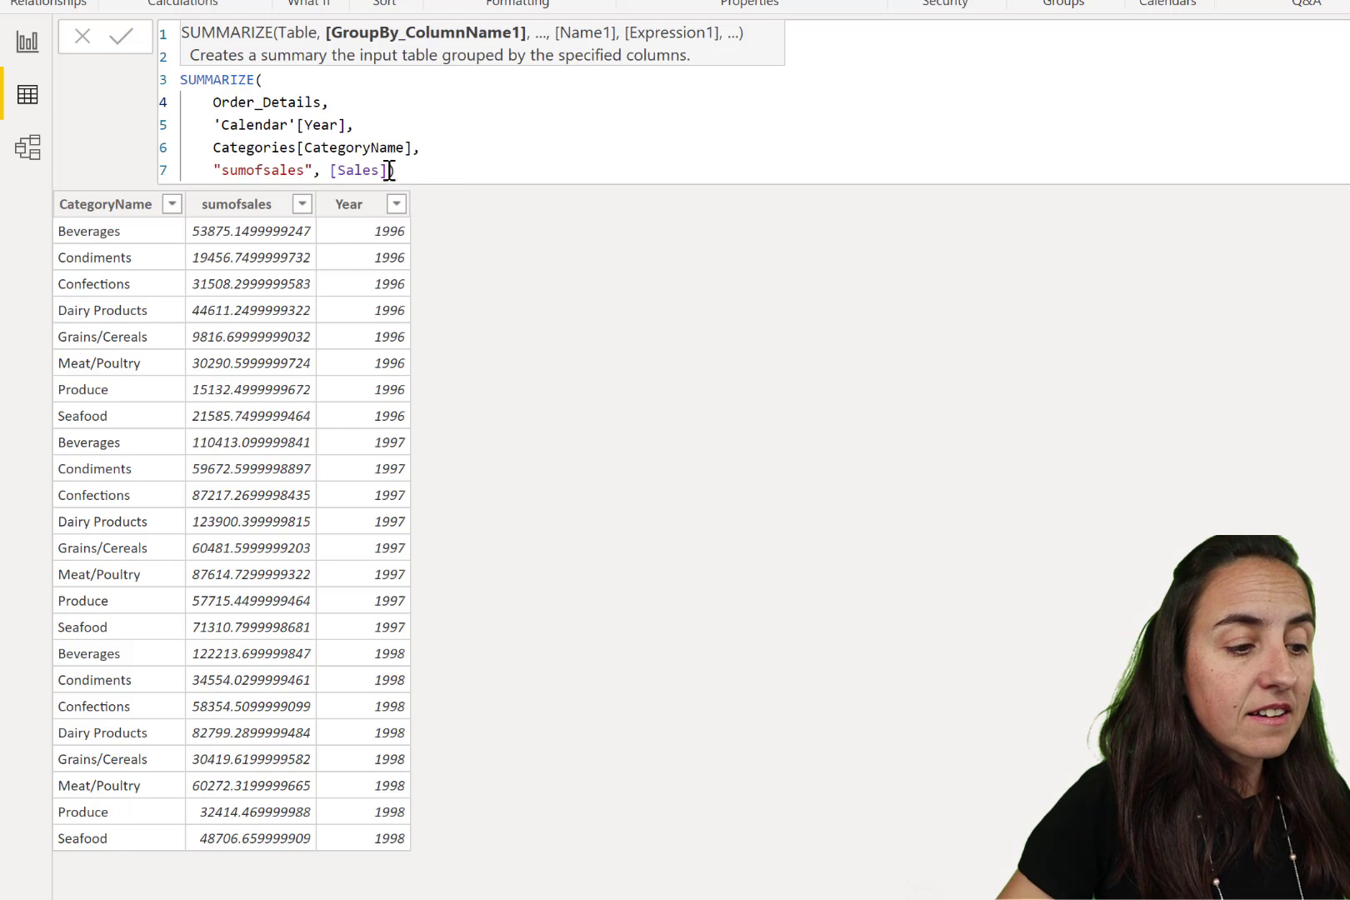
click(440, 146)
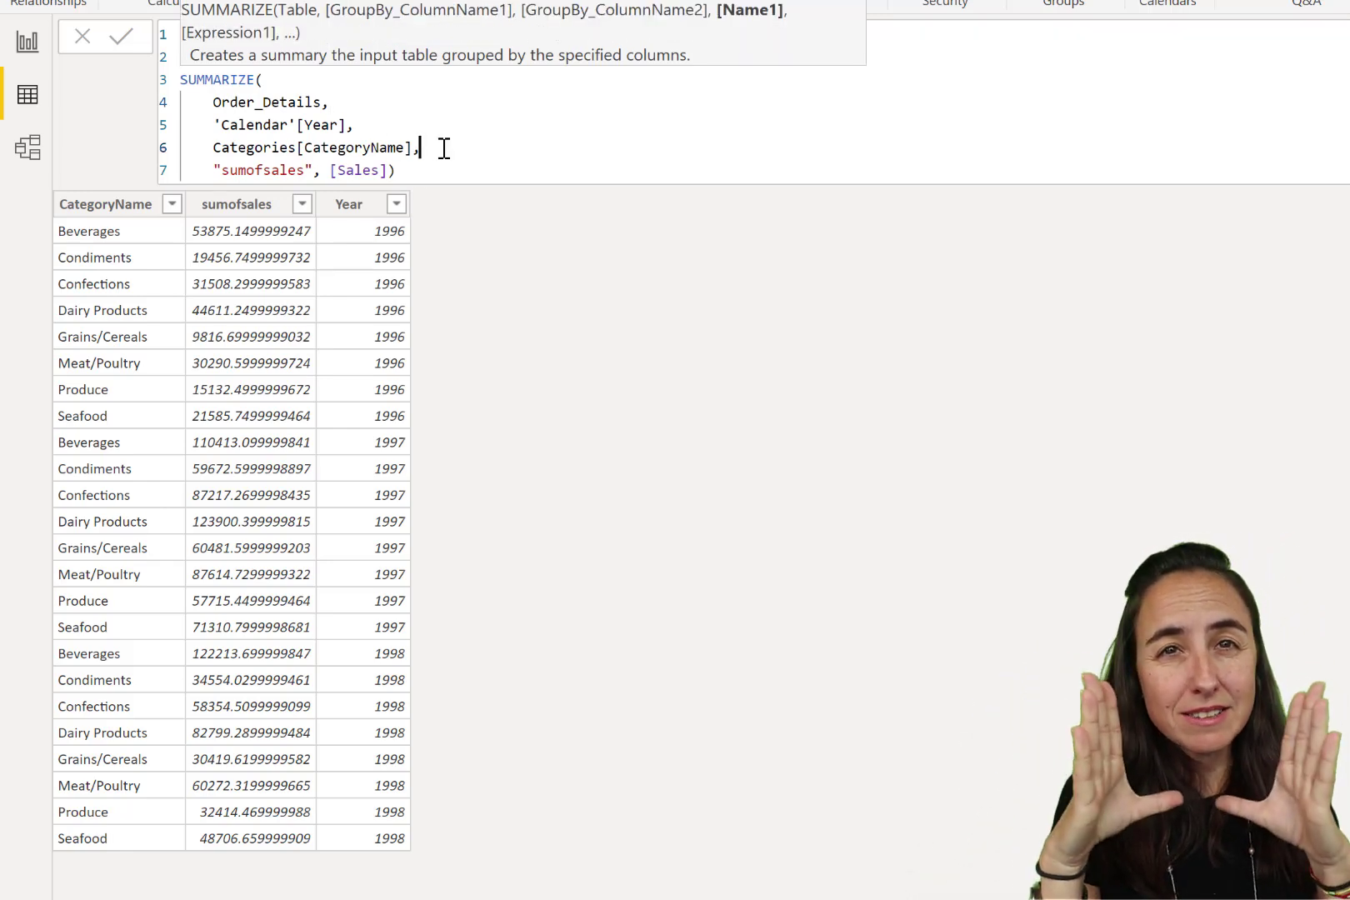
key(BackSpace)
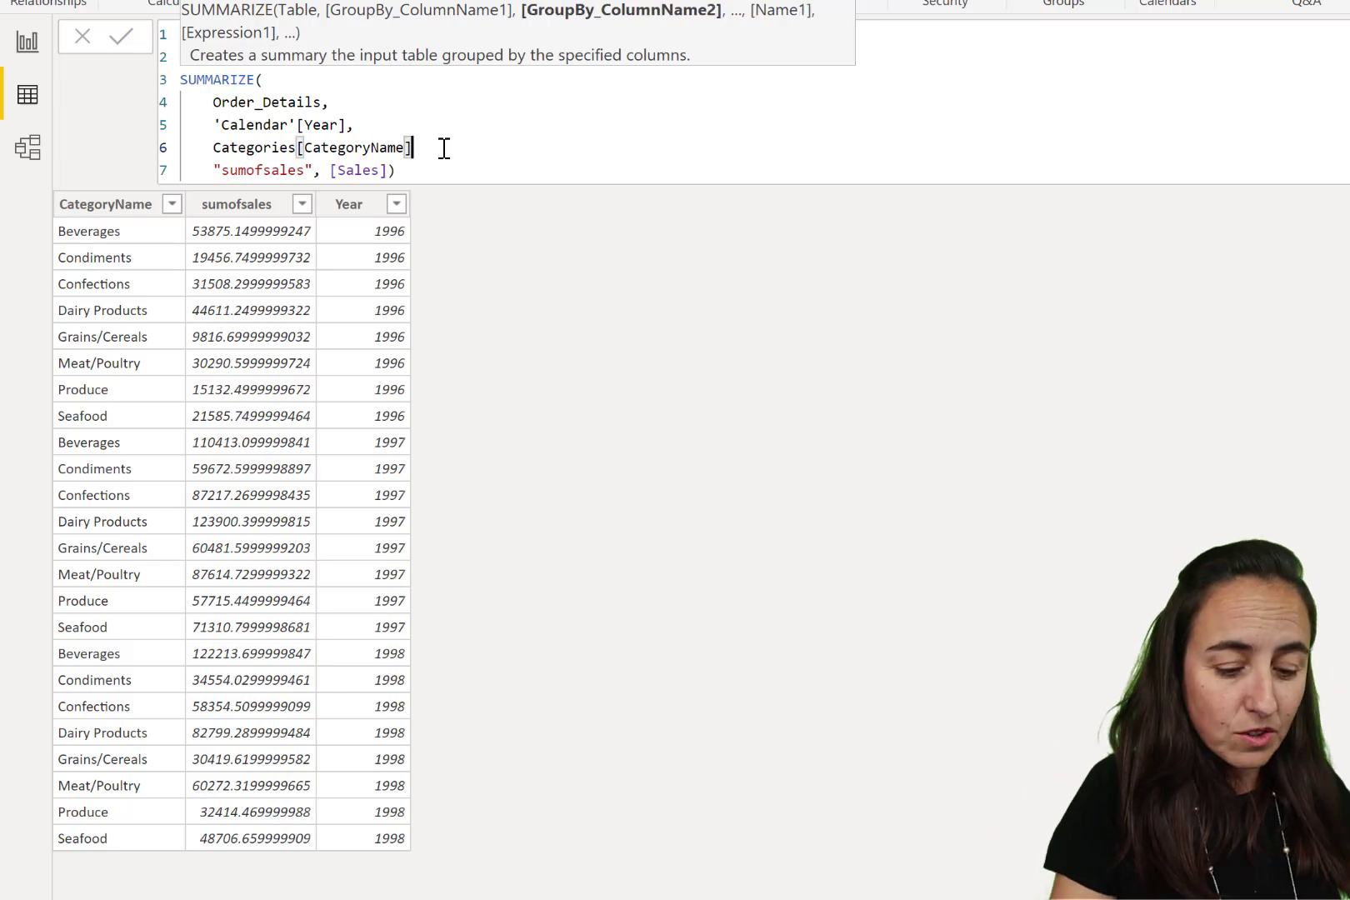
text(),)
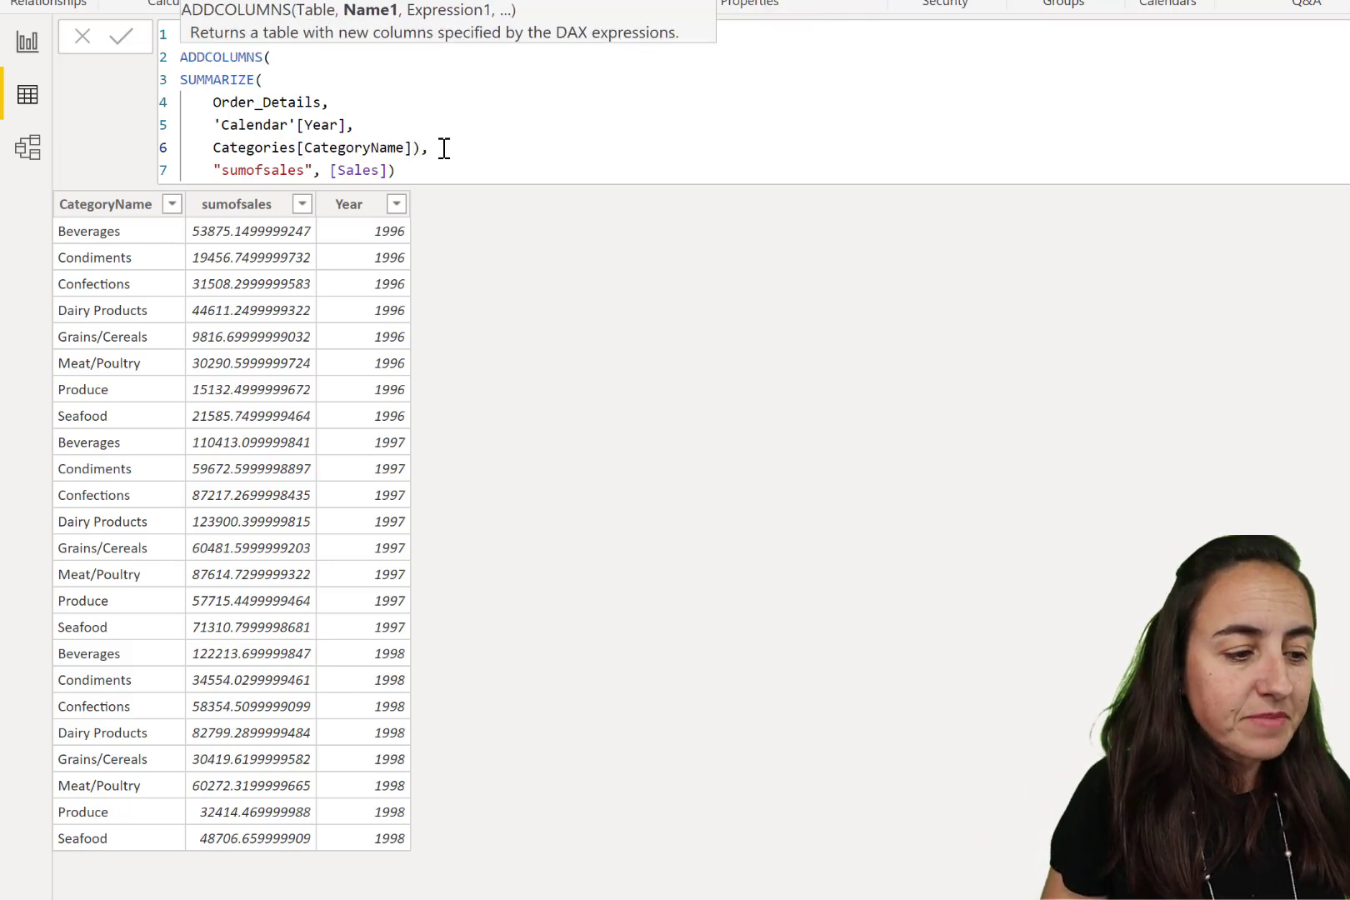
key(Down)
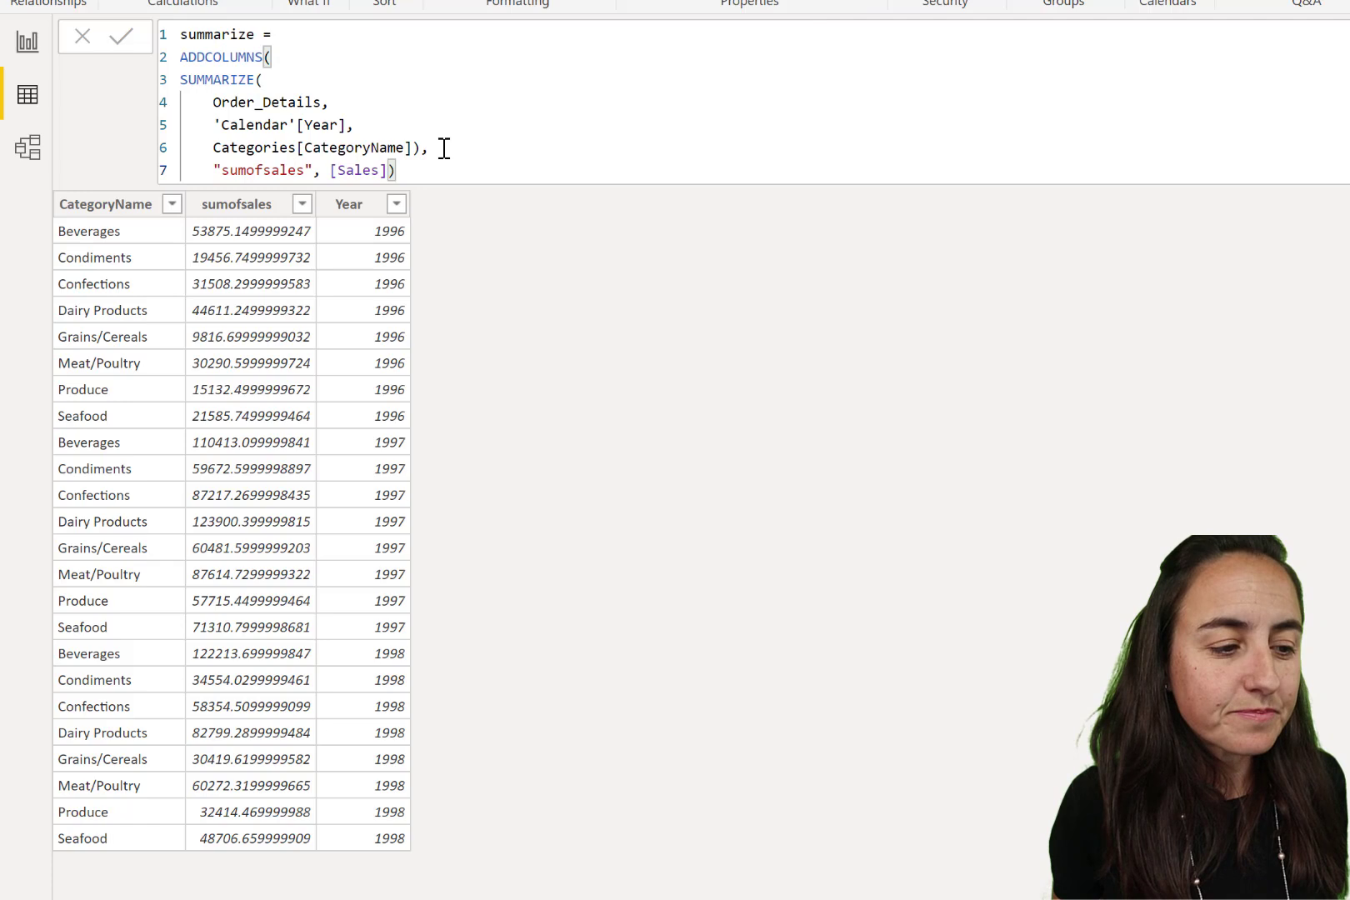
key(Return)
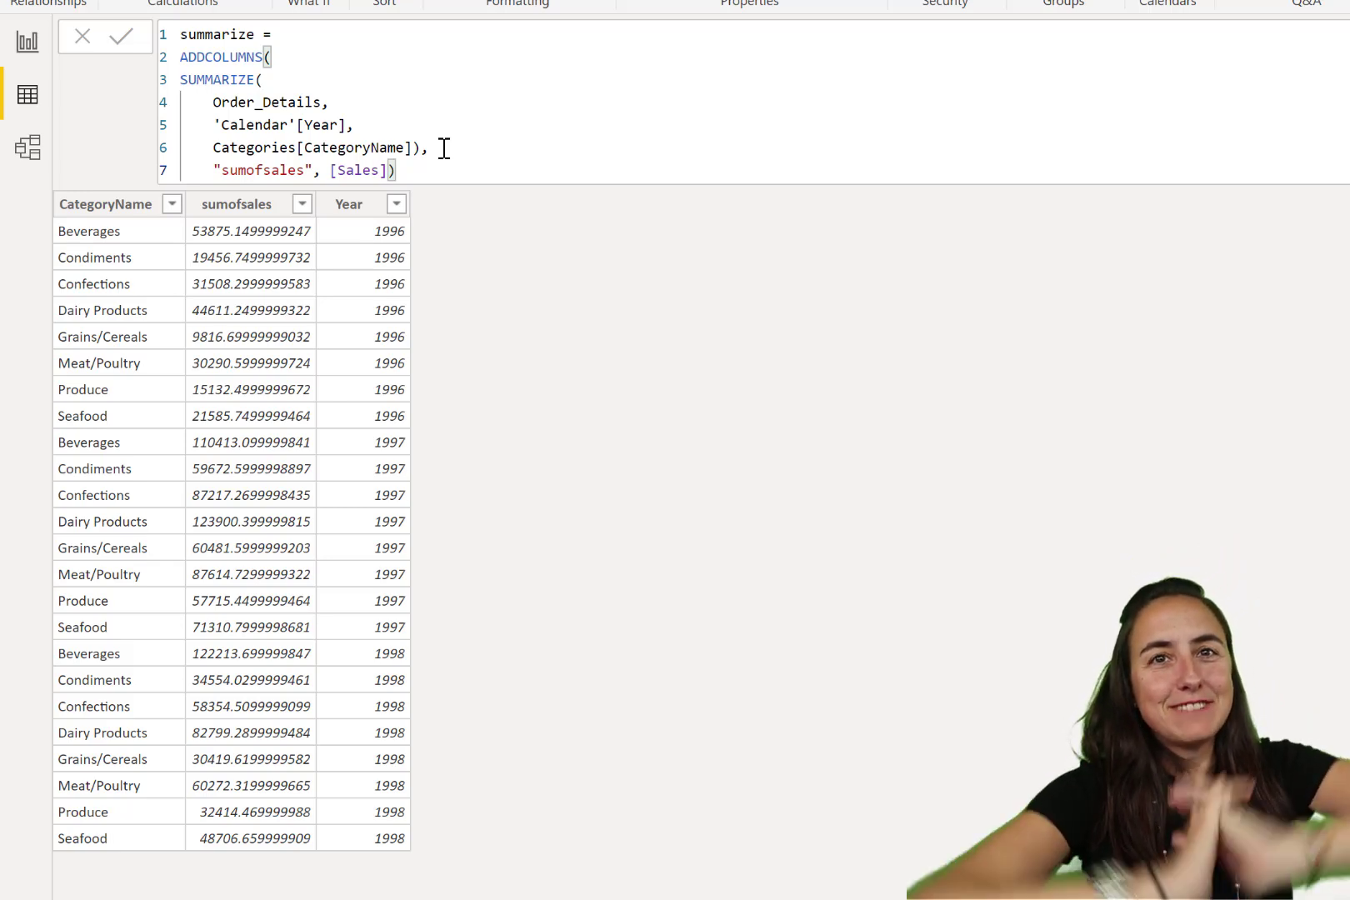
drag(263, 81, 169, 40)
- Replace the ADDCOLUMNS and SUMMARIZE openings with SUMMARIZECOLUMNS(
key(BackSpace)
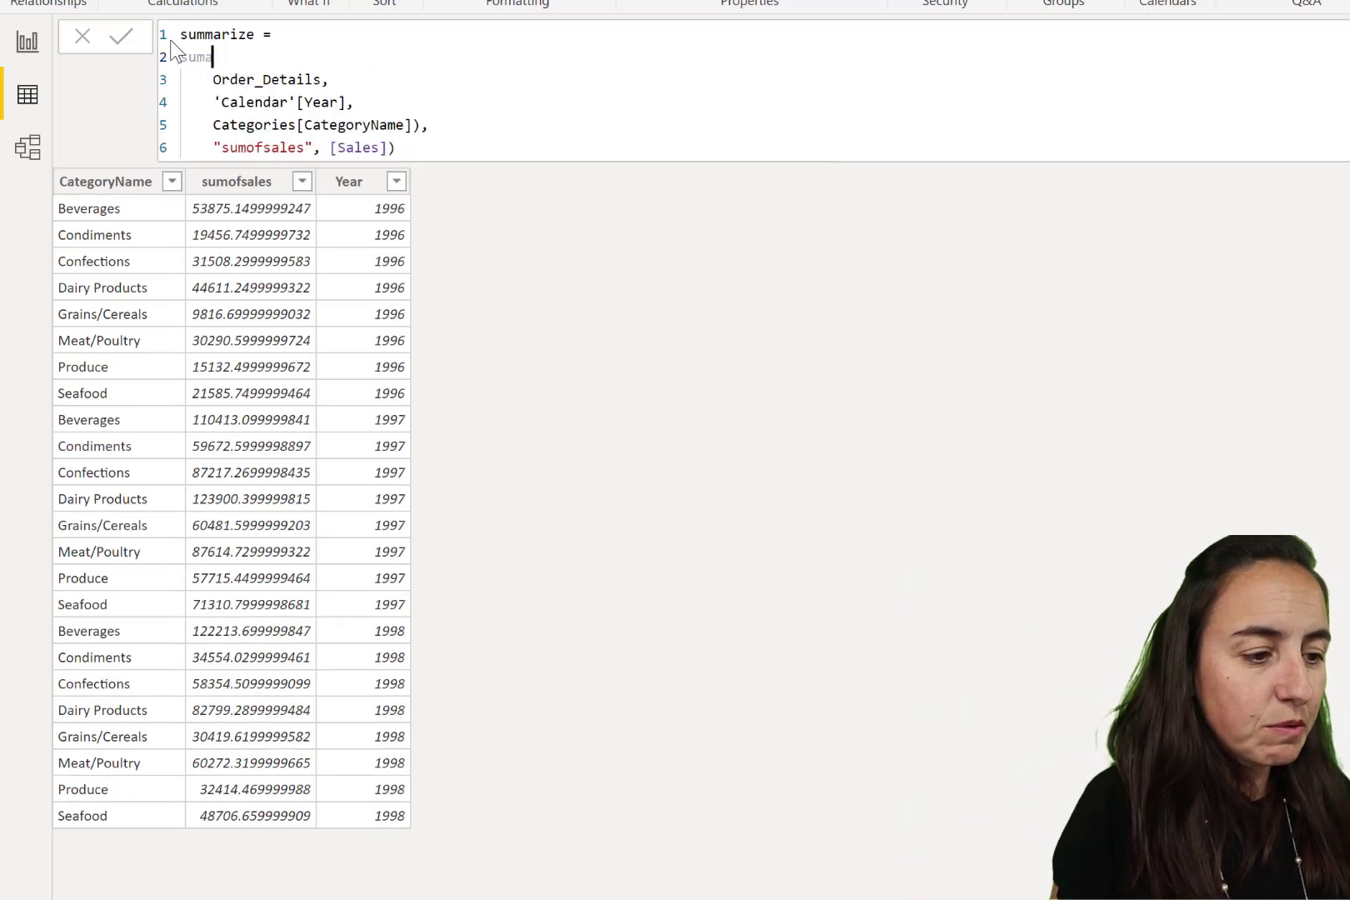
text(sum)
key(Tab)
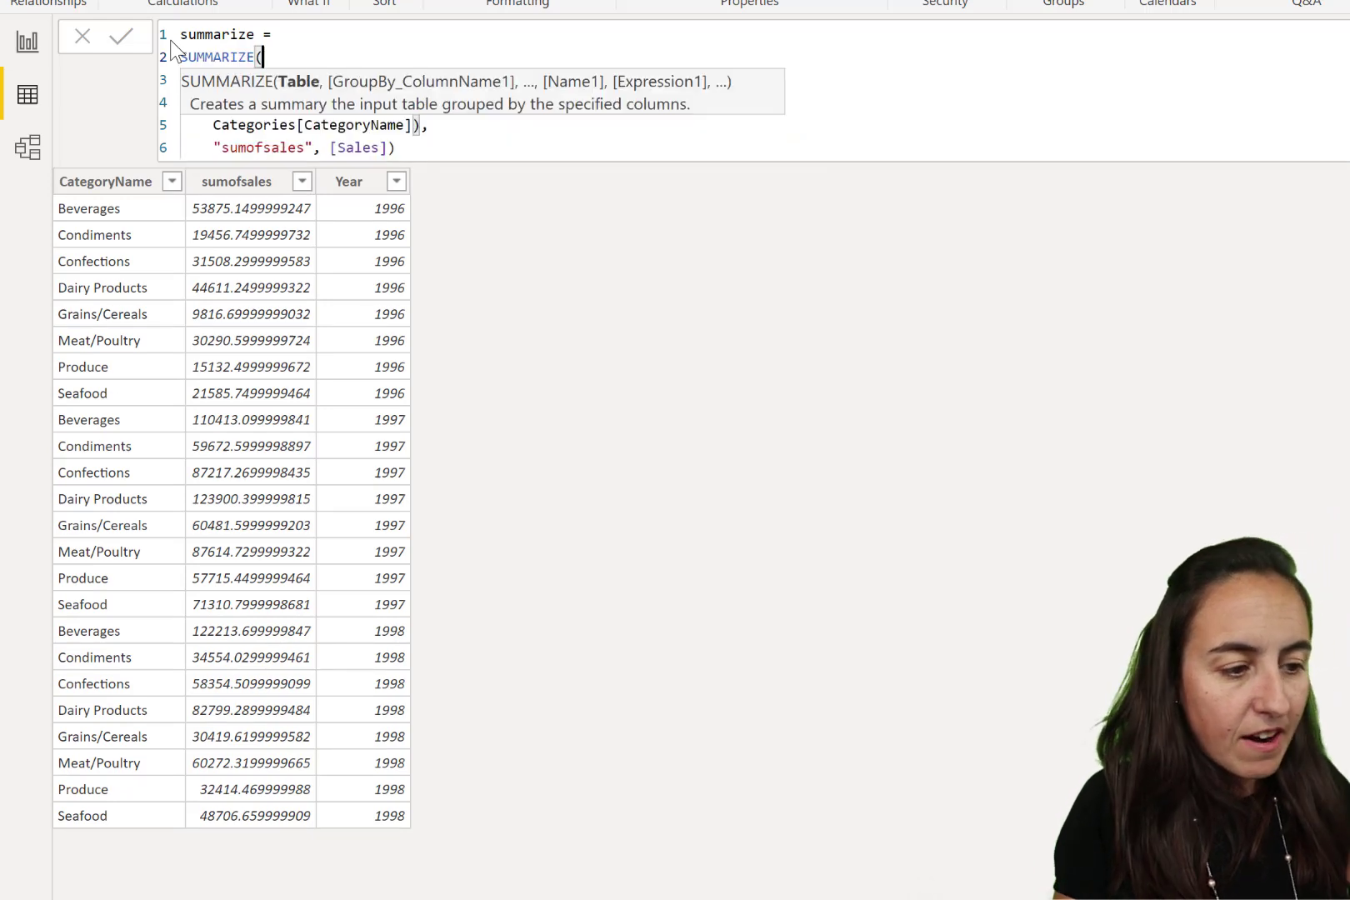
key(BackSpace)
text(co)
key(Tab)
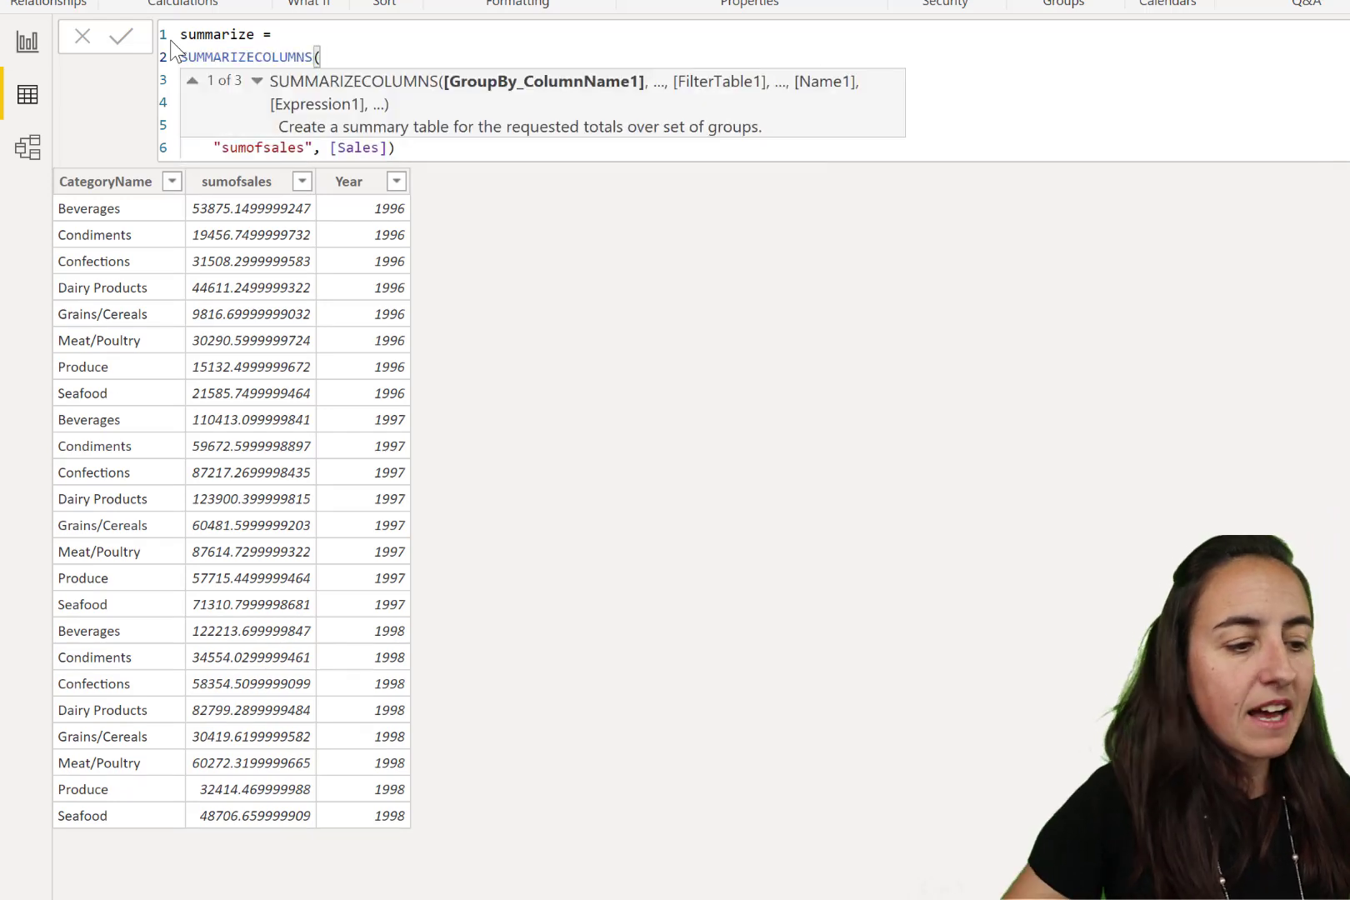
- Remove the Order_Details table argument and its leftover blank line
click(464, 151)
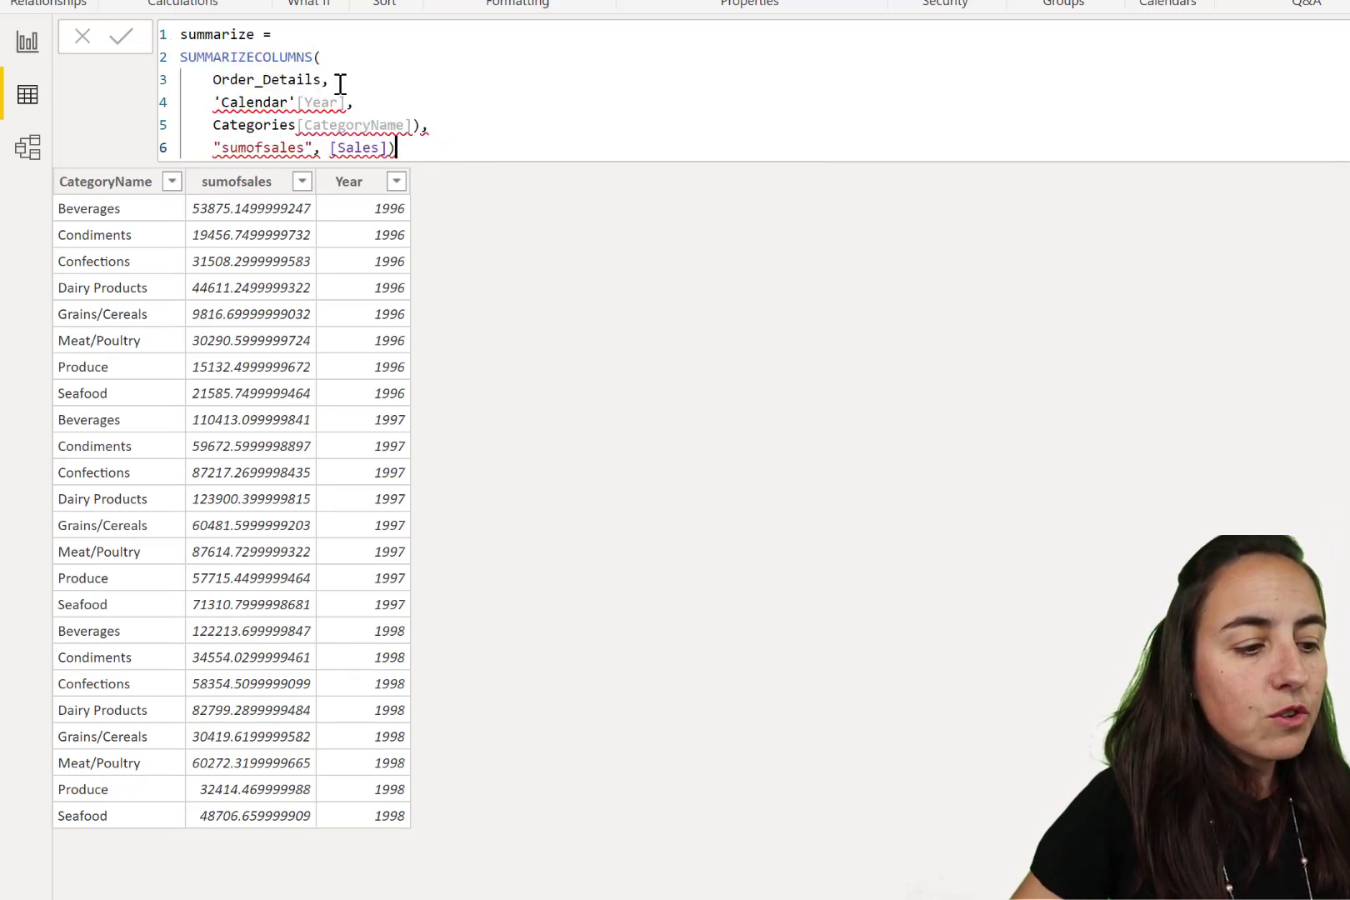
drag(341, 84, 214, 79)
key(BackSpace)
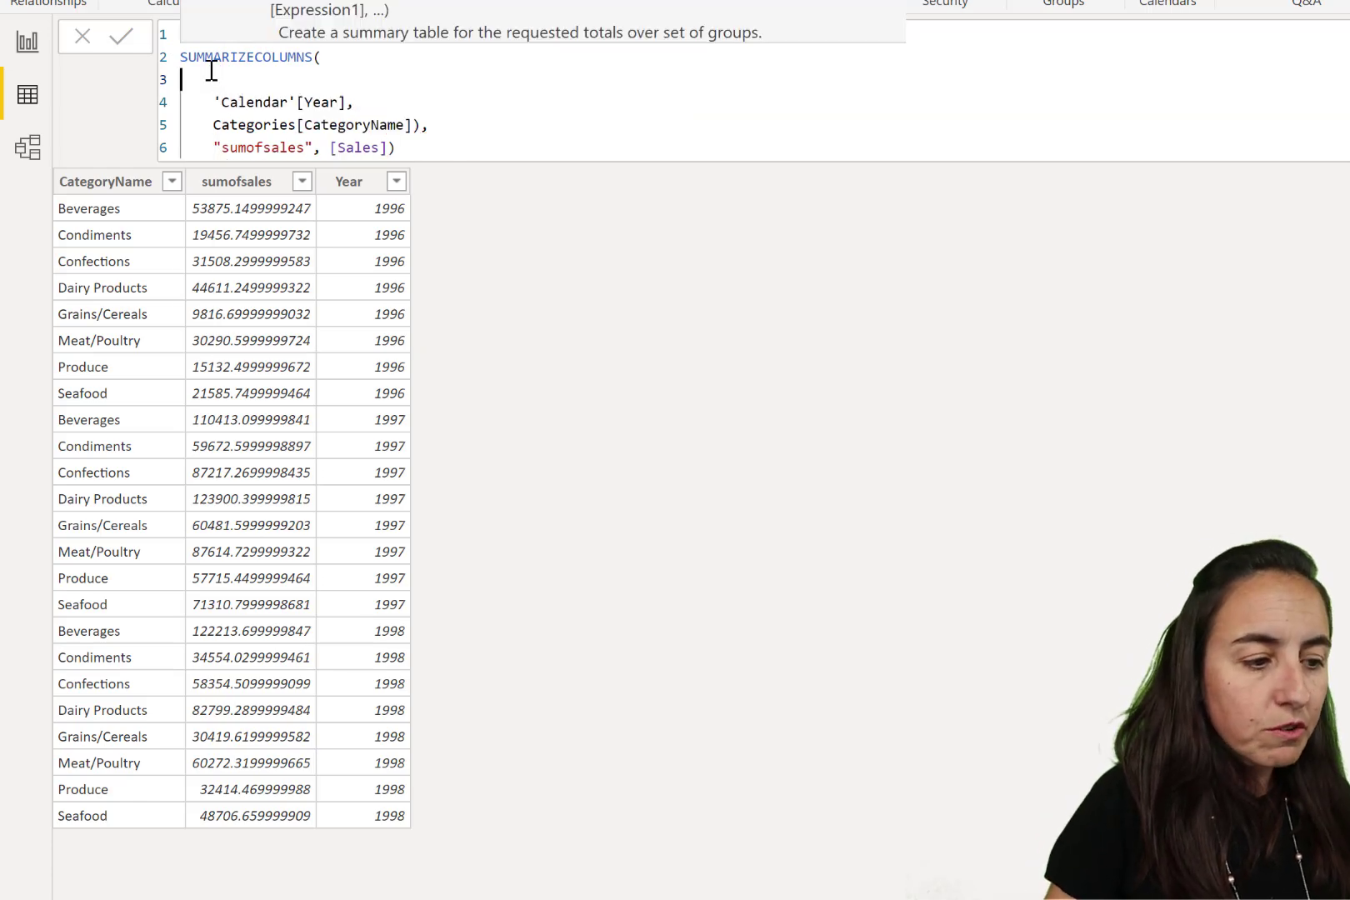
key(Delete)
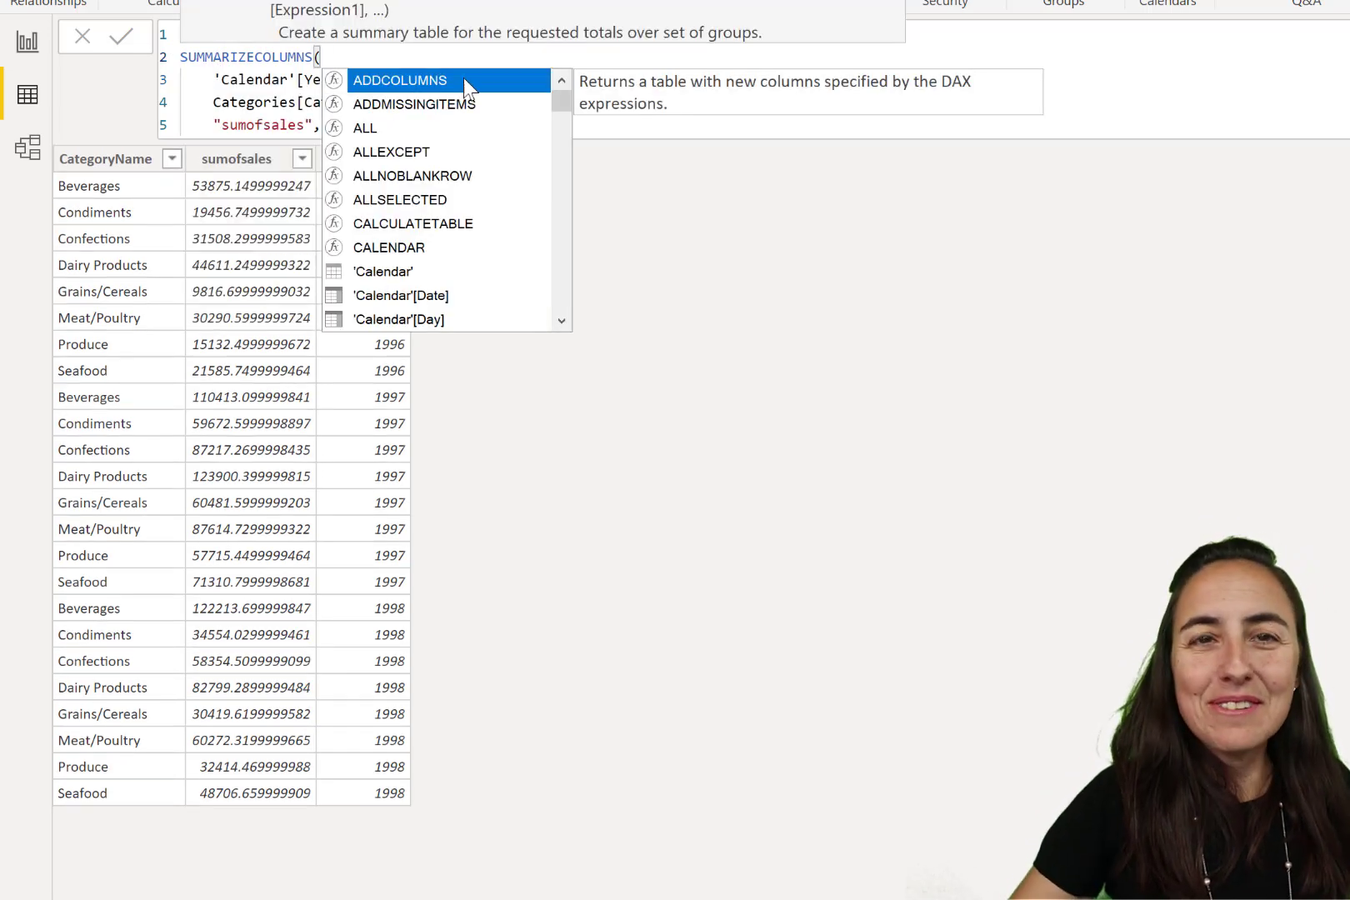
- Fix the parentheses so SUMMARIZECOLUMNS closes after [Sales] instead of after Categories[CategoryName]
click(764, 130)
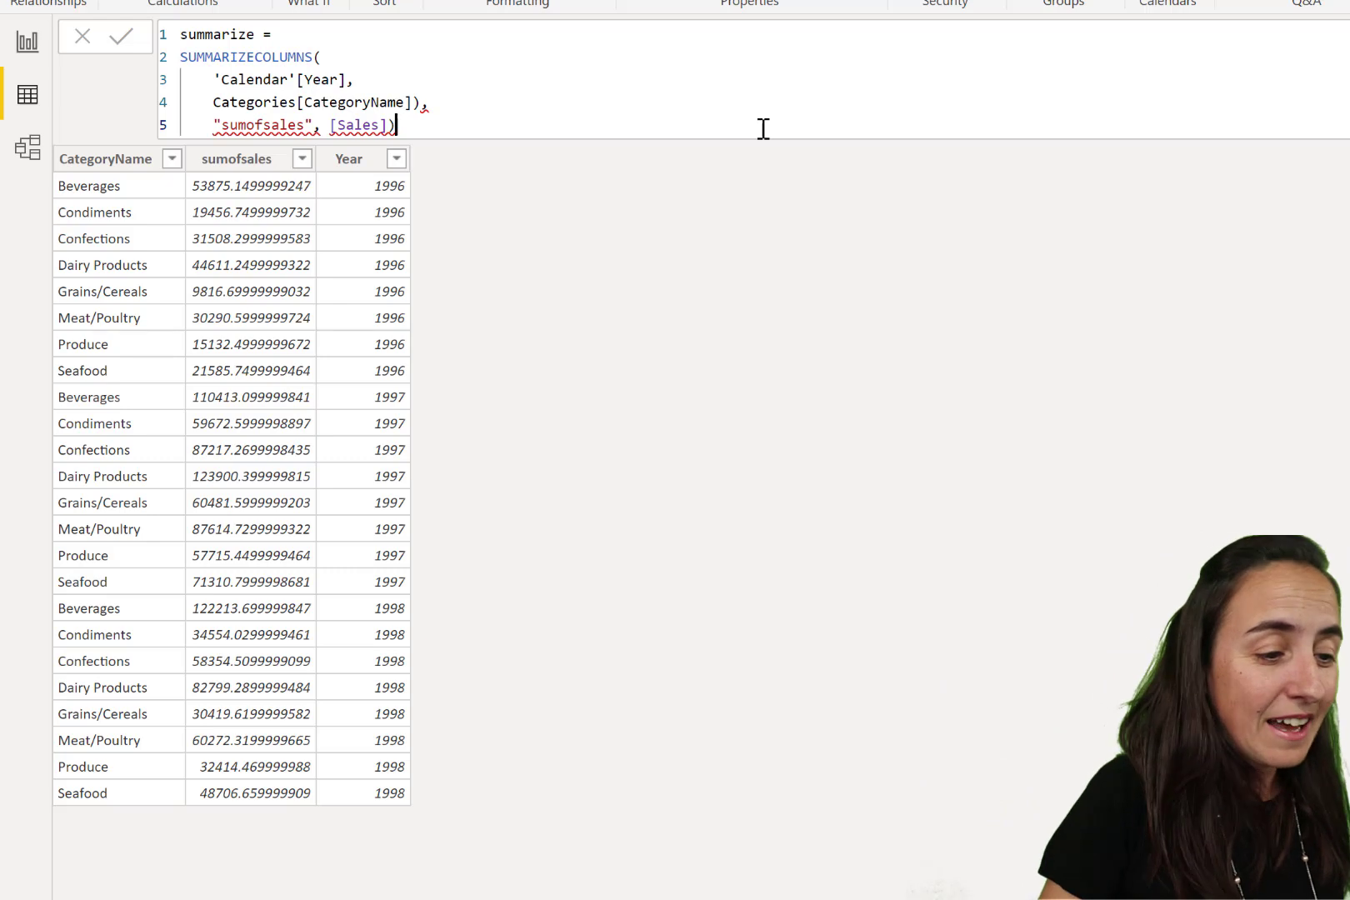
key(BackSpace)
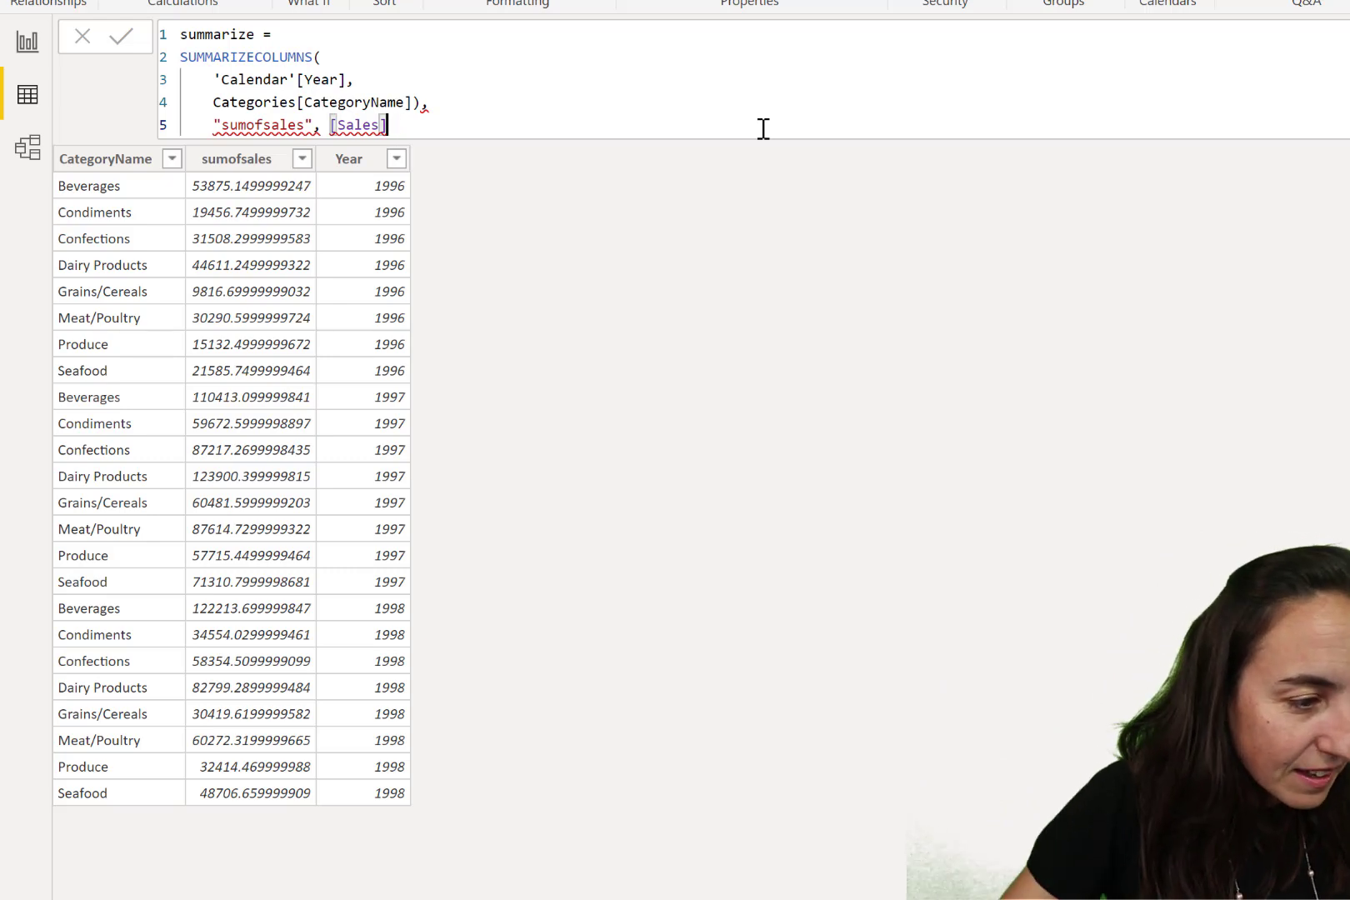
click(481, 104)
click(421, 103)
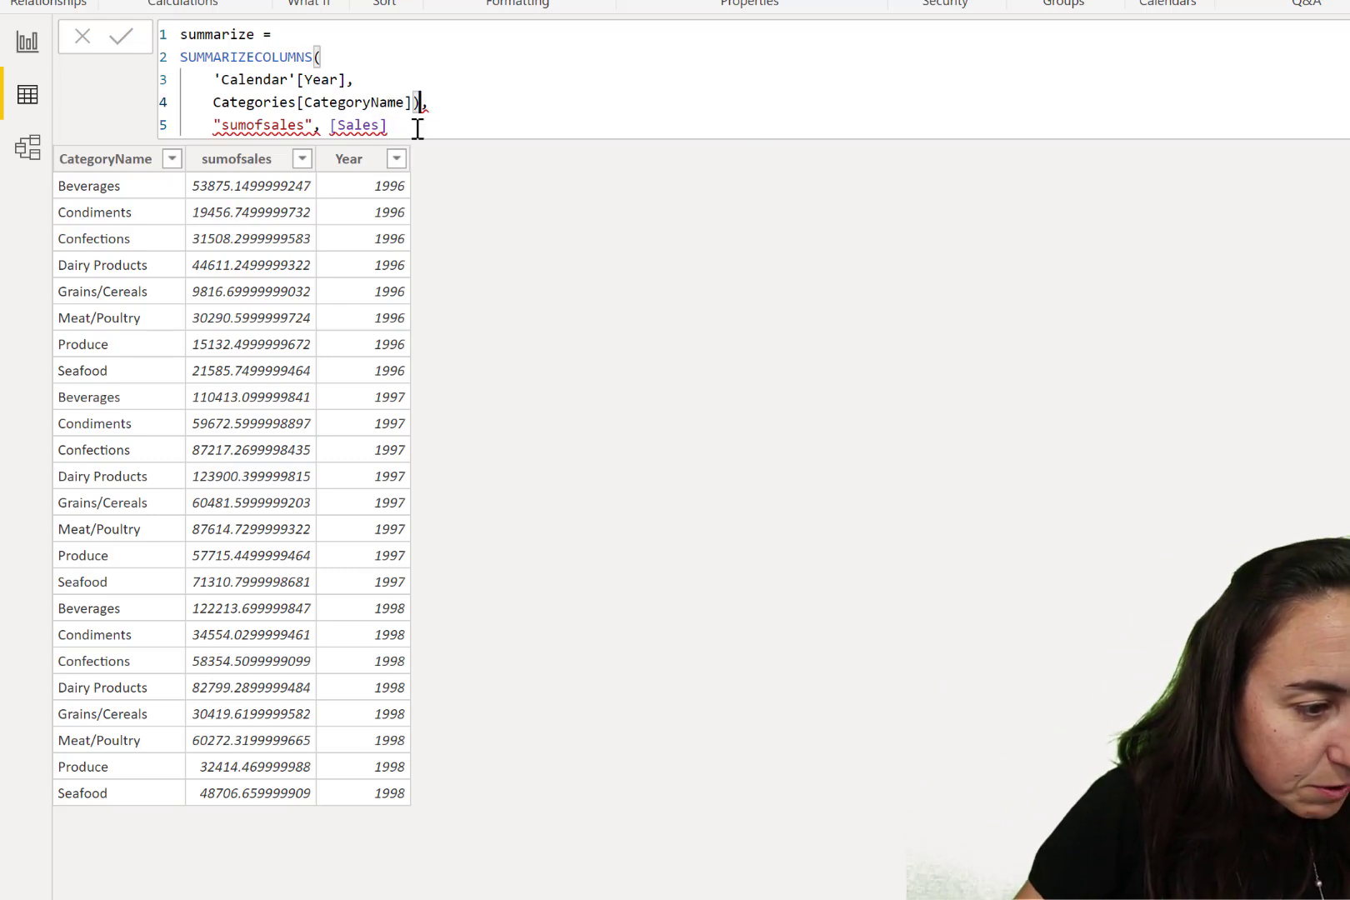
key(BackSpace)
click(416, 127)
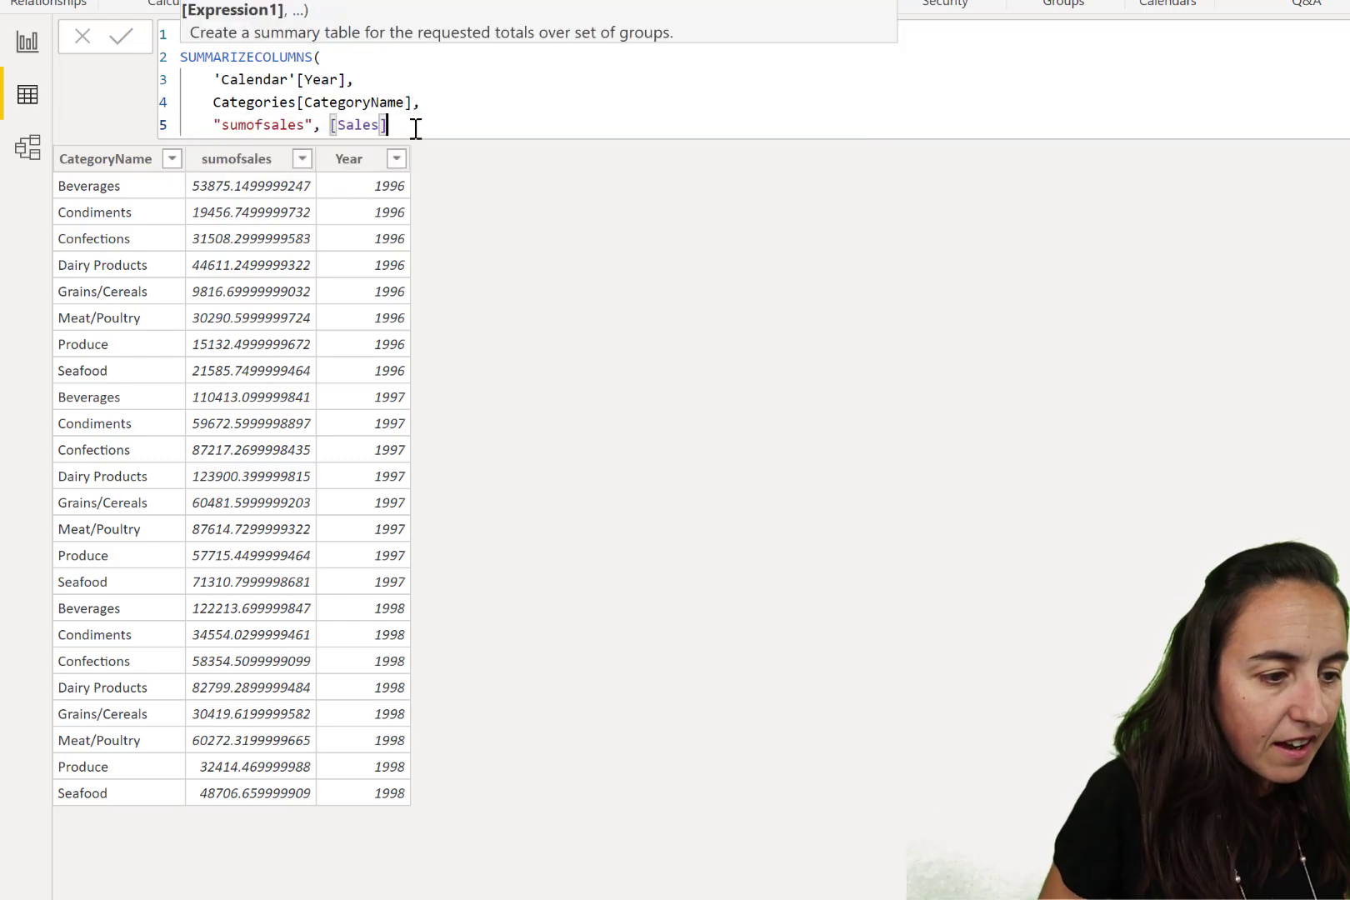
text())
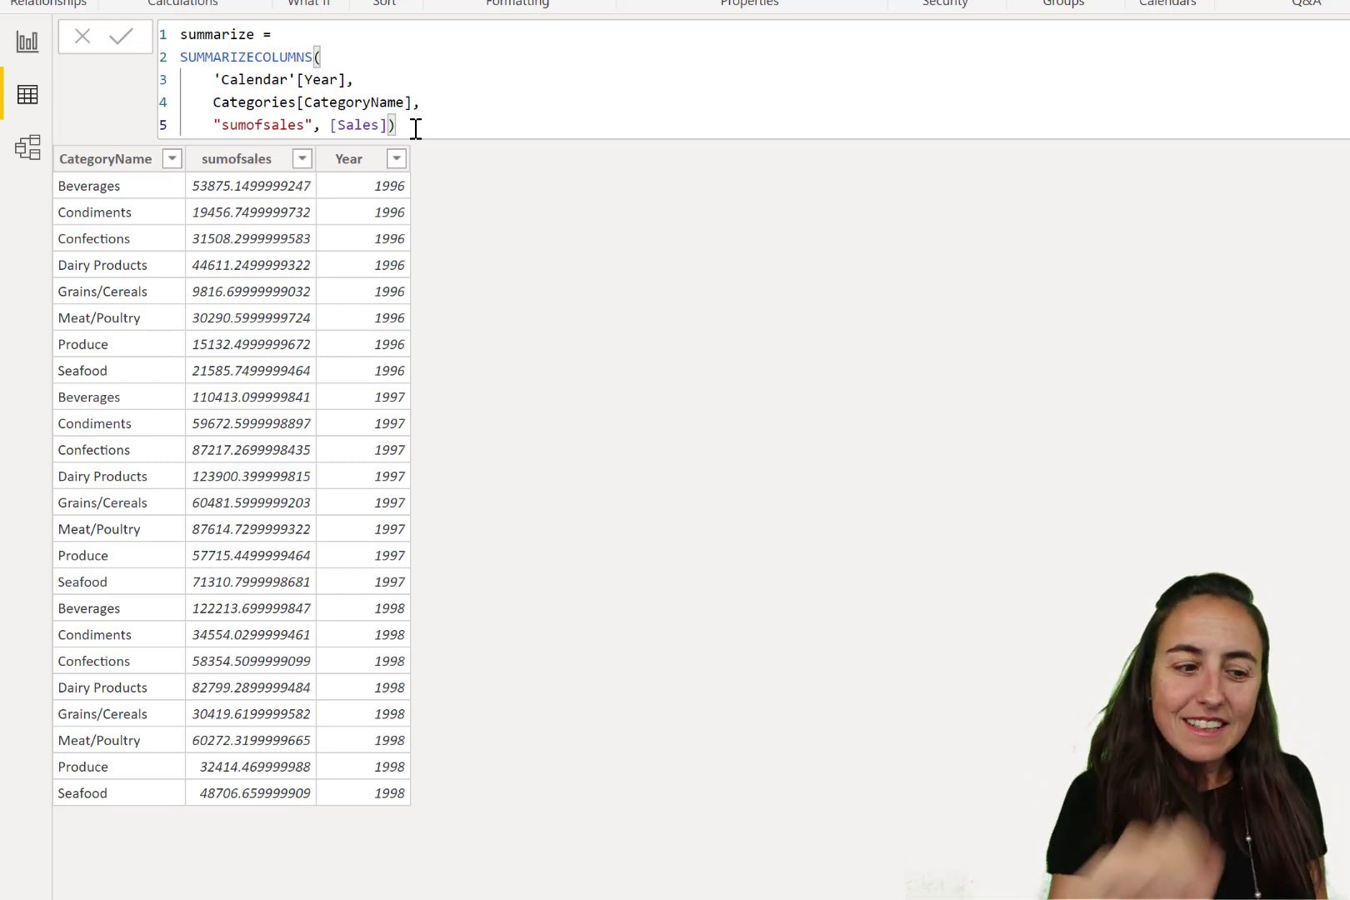
- Insert a blank line after 'Categories[CategoryName],' to hold a filter argument
click(463, 103)
key(Return)
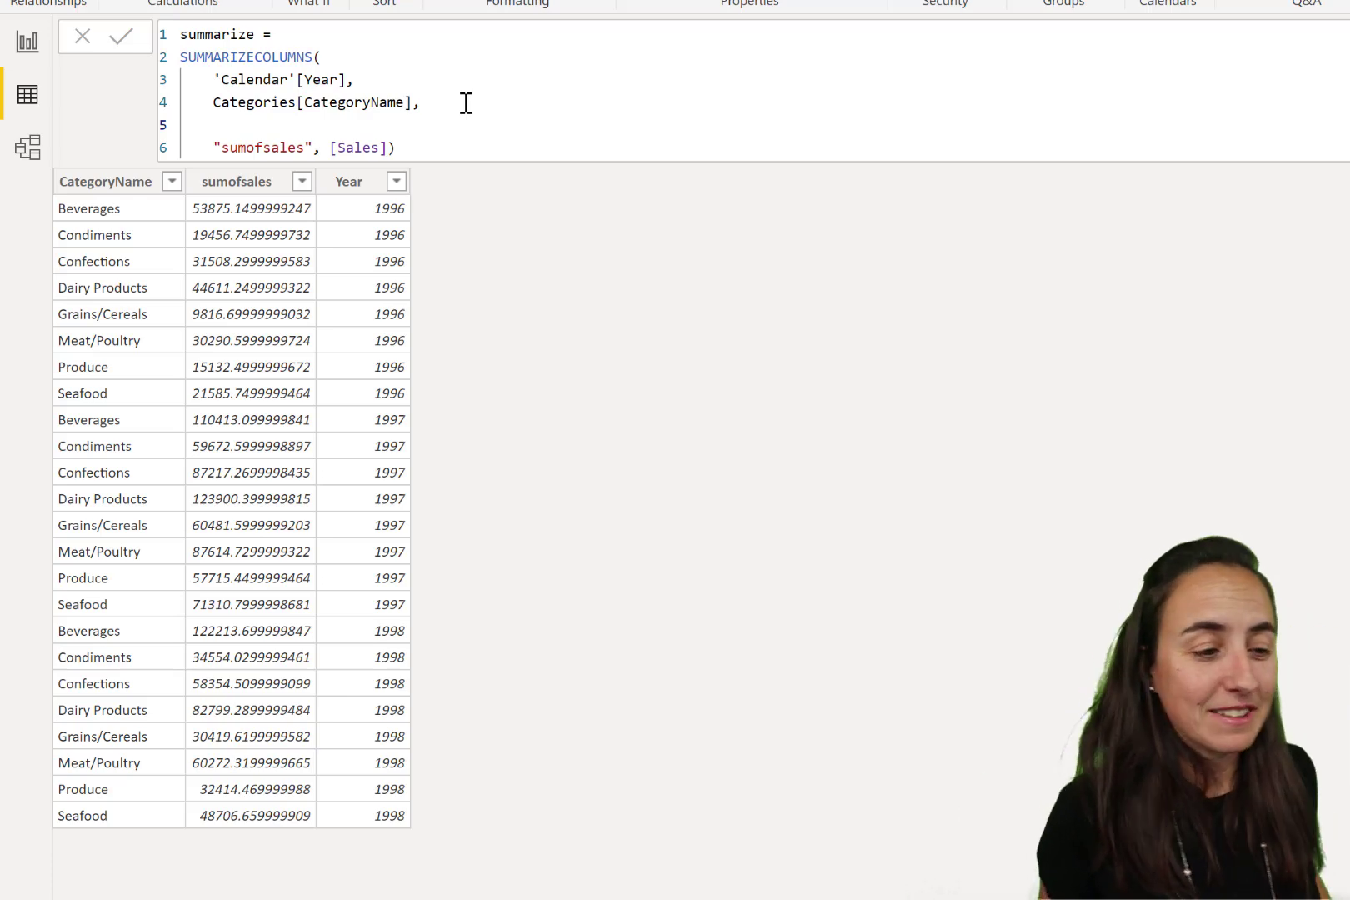
- Start a FILTER argument over the 'Calendar' table, correcting a mistaken CALCULATETABLE entry
text(FILTER()
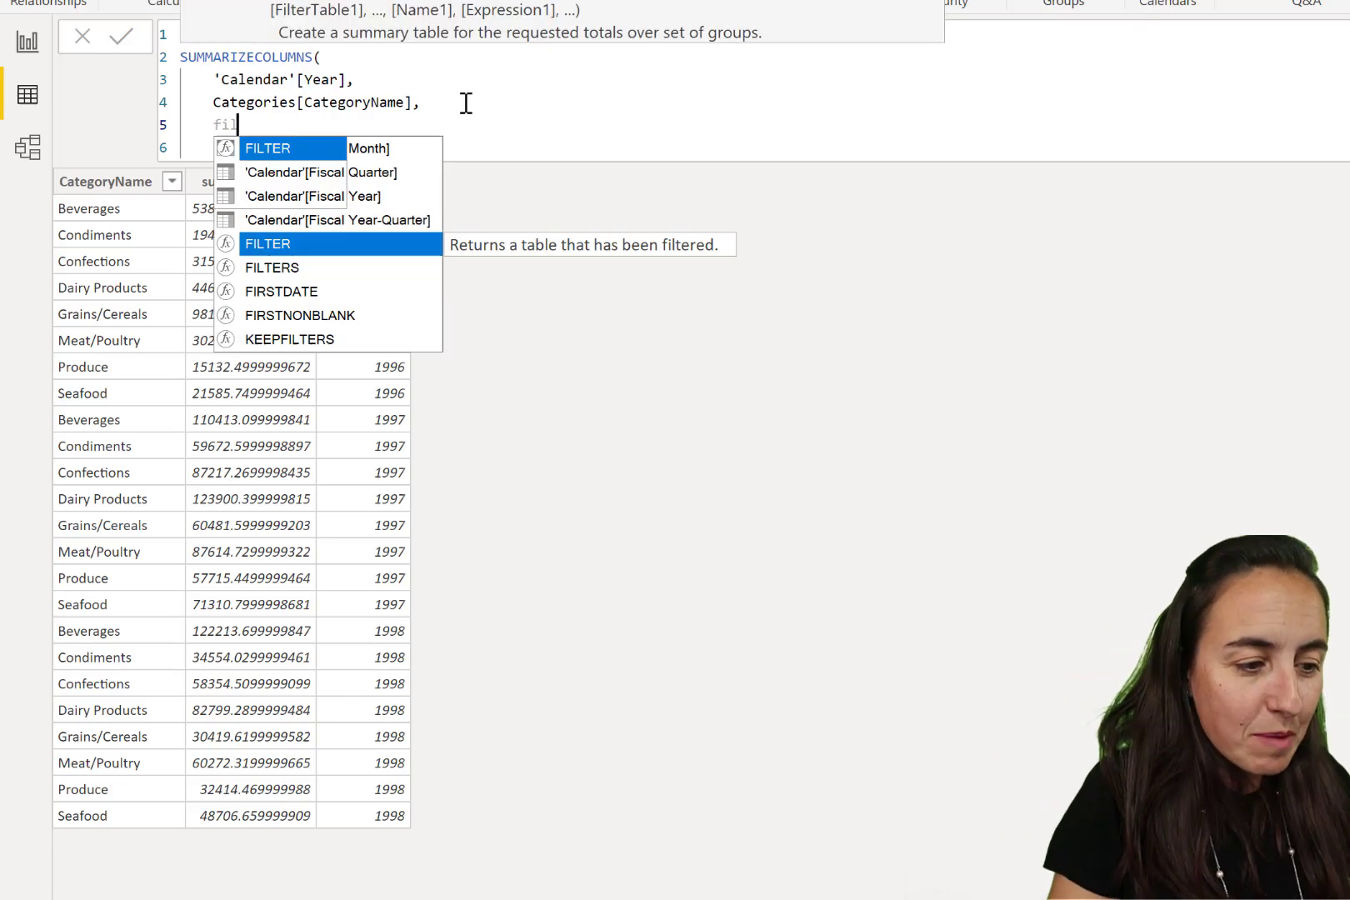
text(CALCULATET)
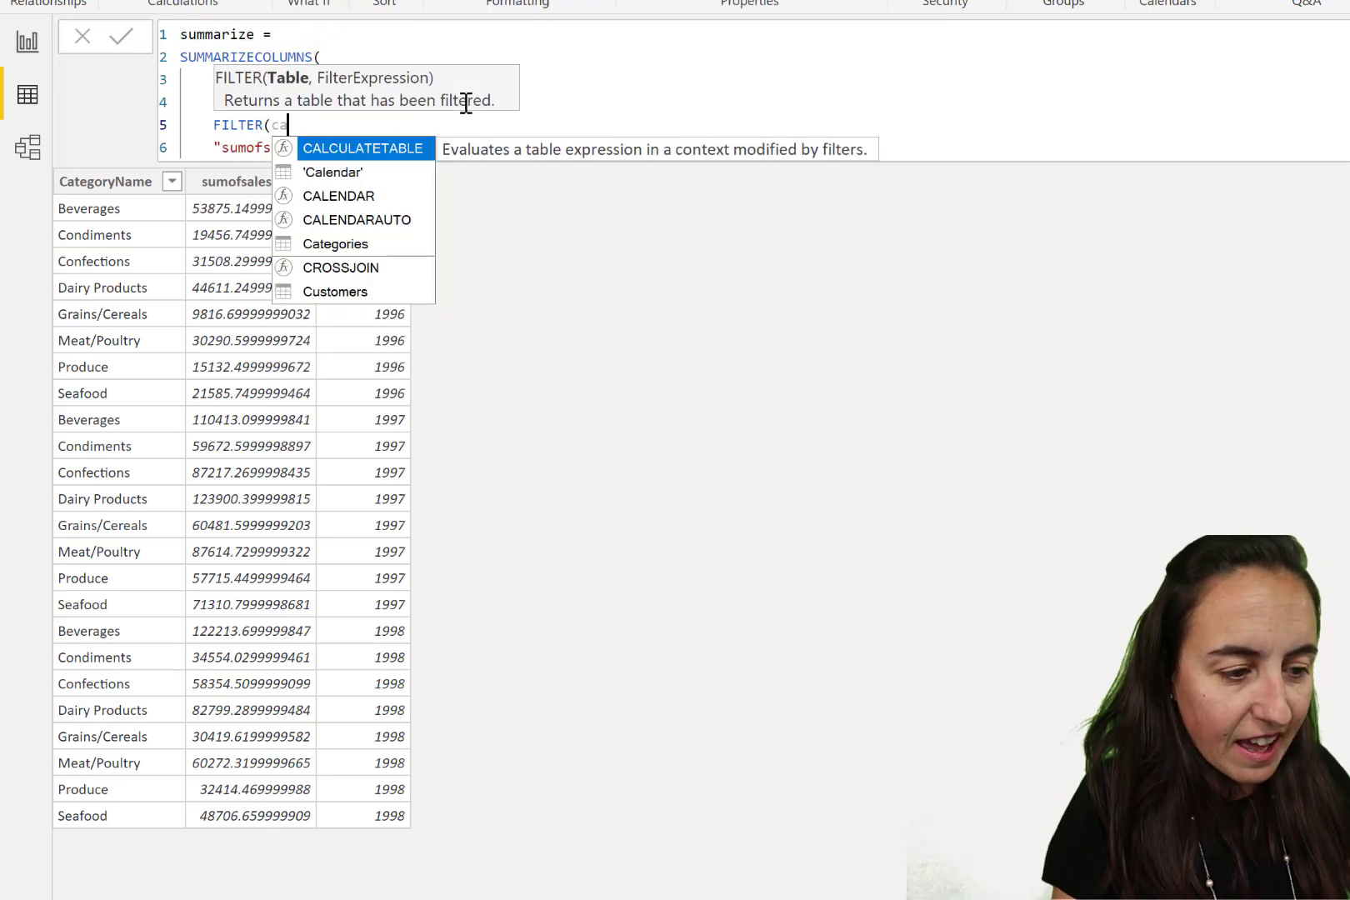
key(BackSpace)
key(BackSpace)
key(BackSpace)
key(BackSpace)
key(BackSpace)
key(BackSpace)
key(BackSpace)
key(BackSpace)
key(BackSpace)
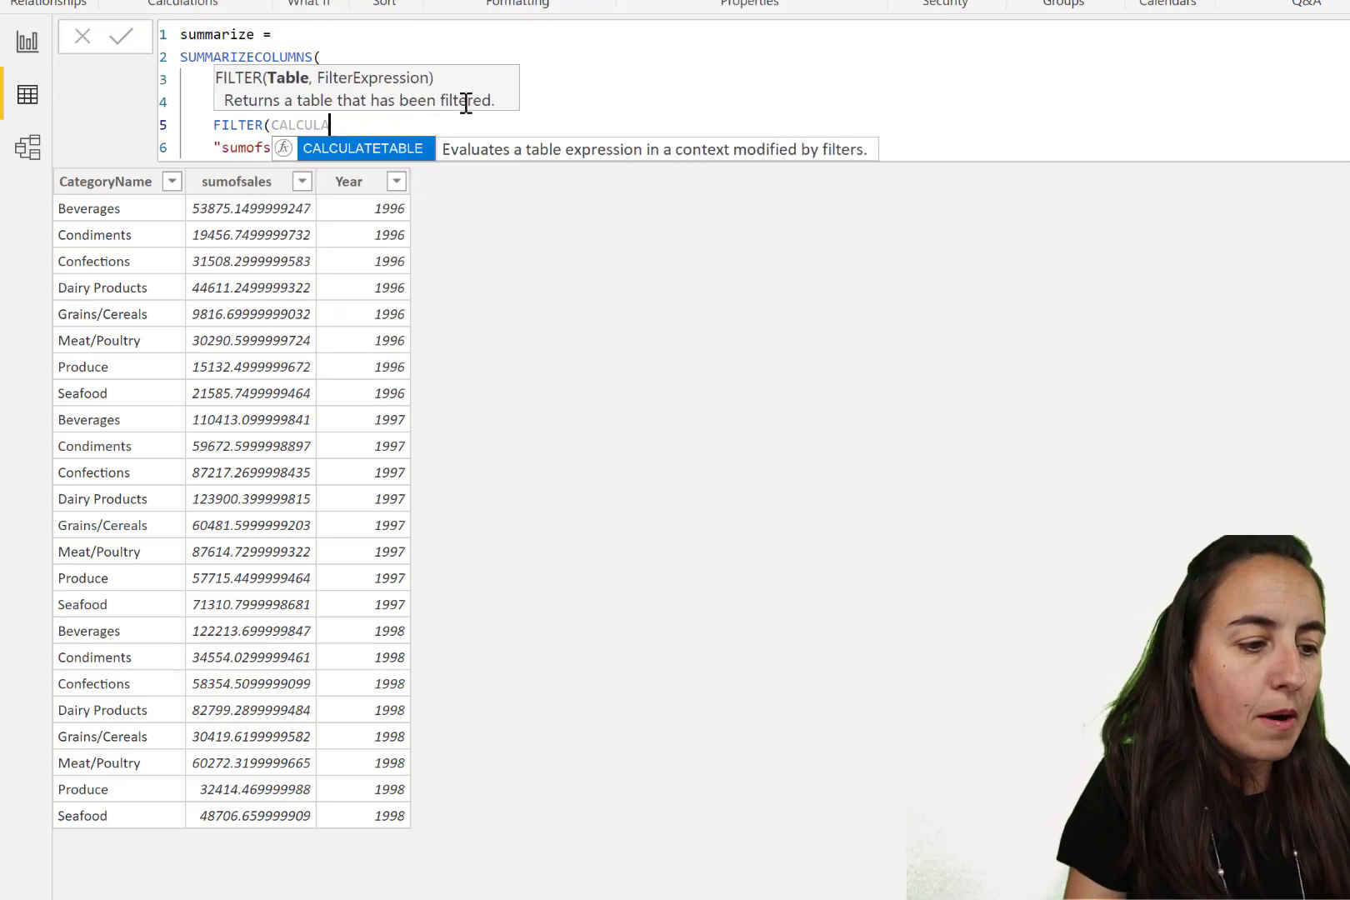
text(a)
key(Down)
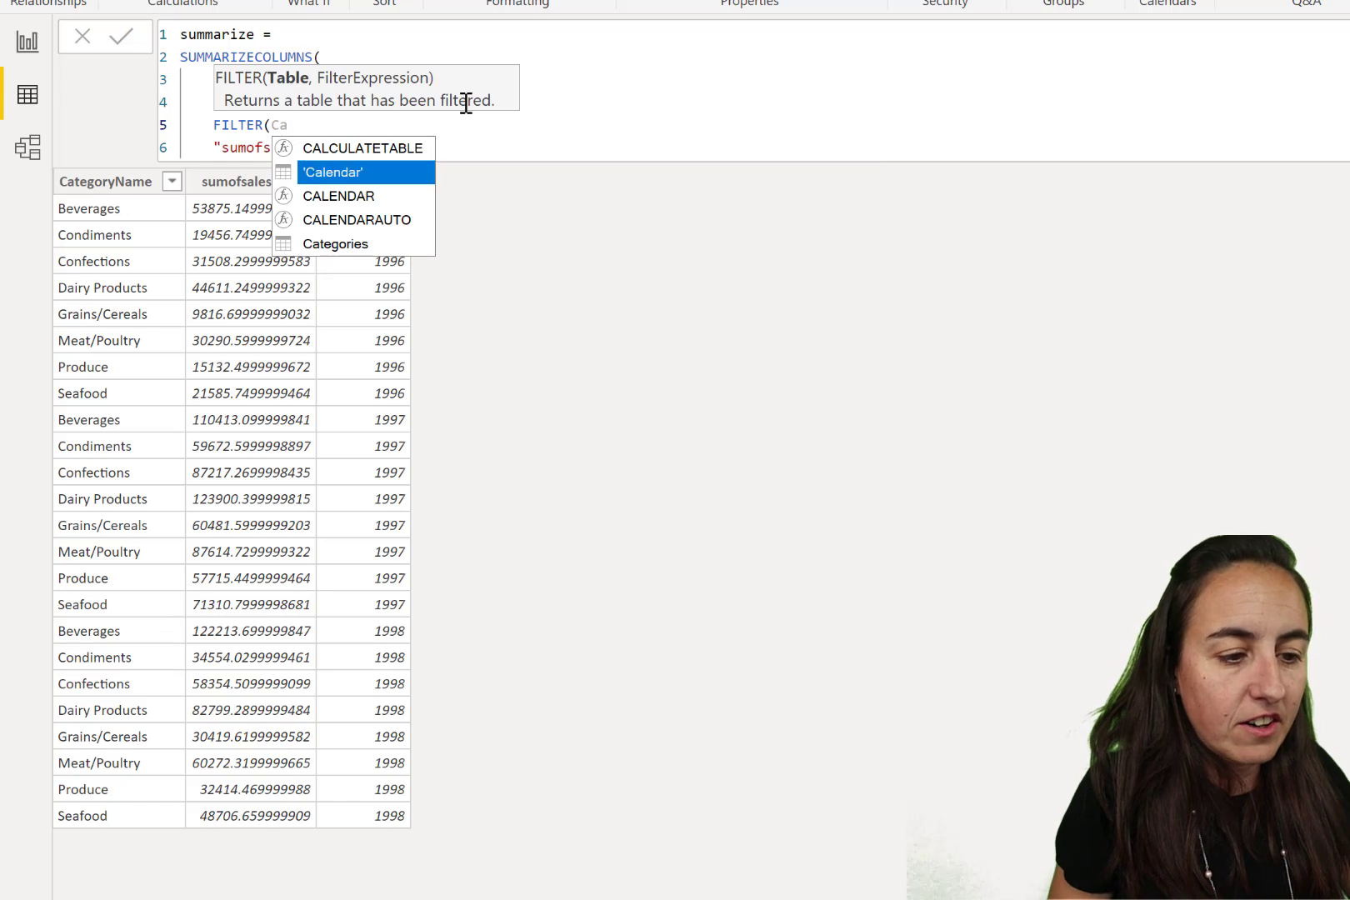
key(Tab)
- Complete the condition 'Calendar'[Year]=1996 and commit, leaving 8 category rows
text(, )
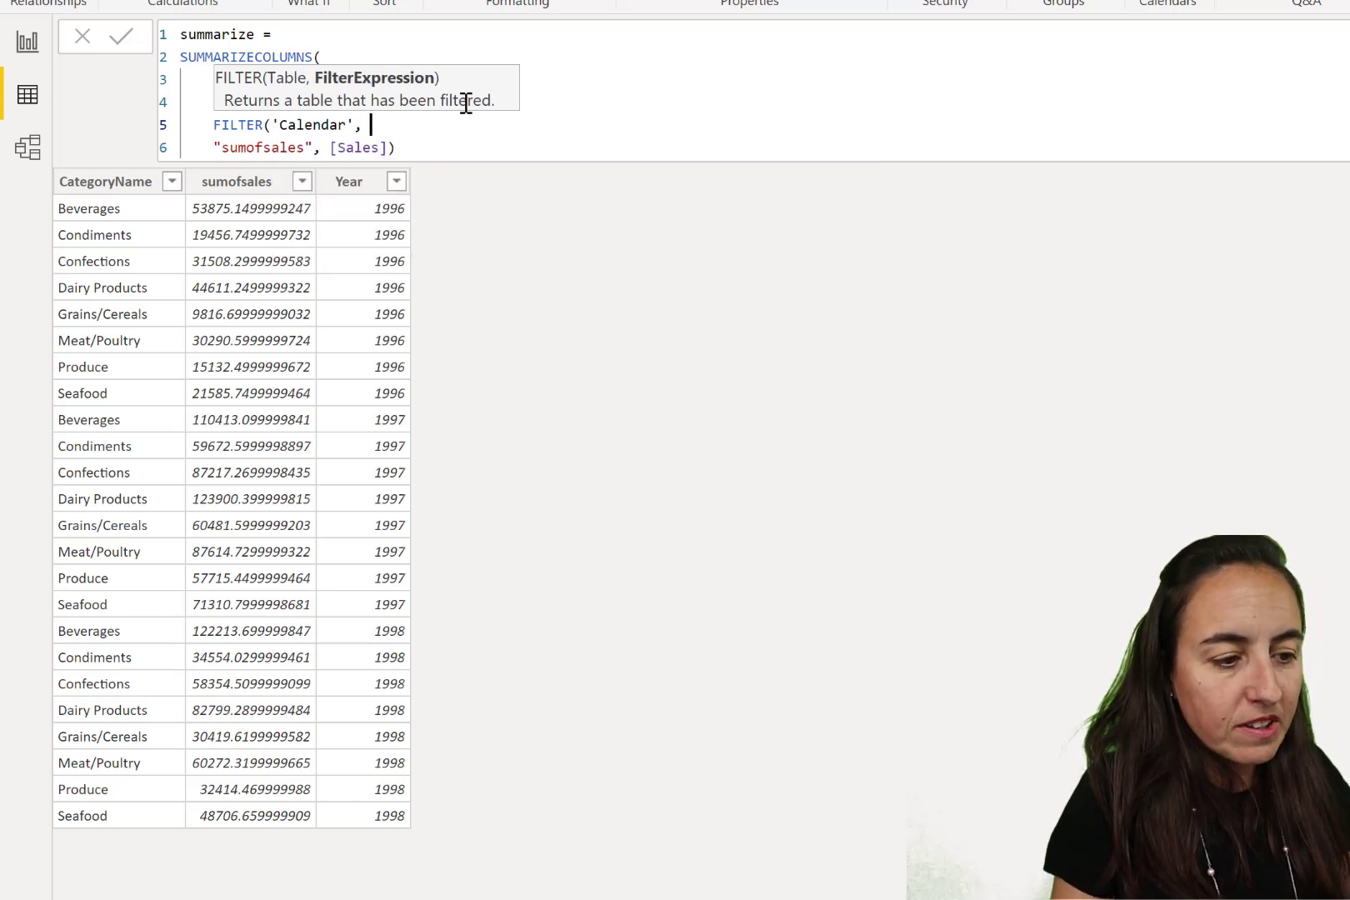
text(cal)
key(Down)
key(Down)
key(Down)
key(Down)
key(Down)
key(Down)
key(Down)
key(Down)
key(Down)
key(Down)
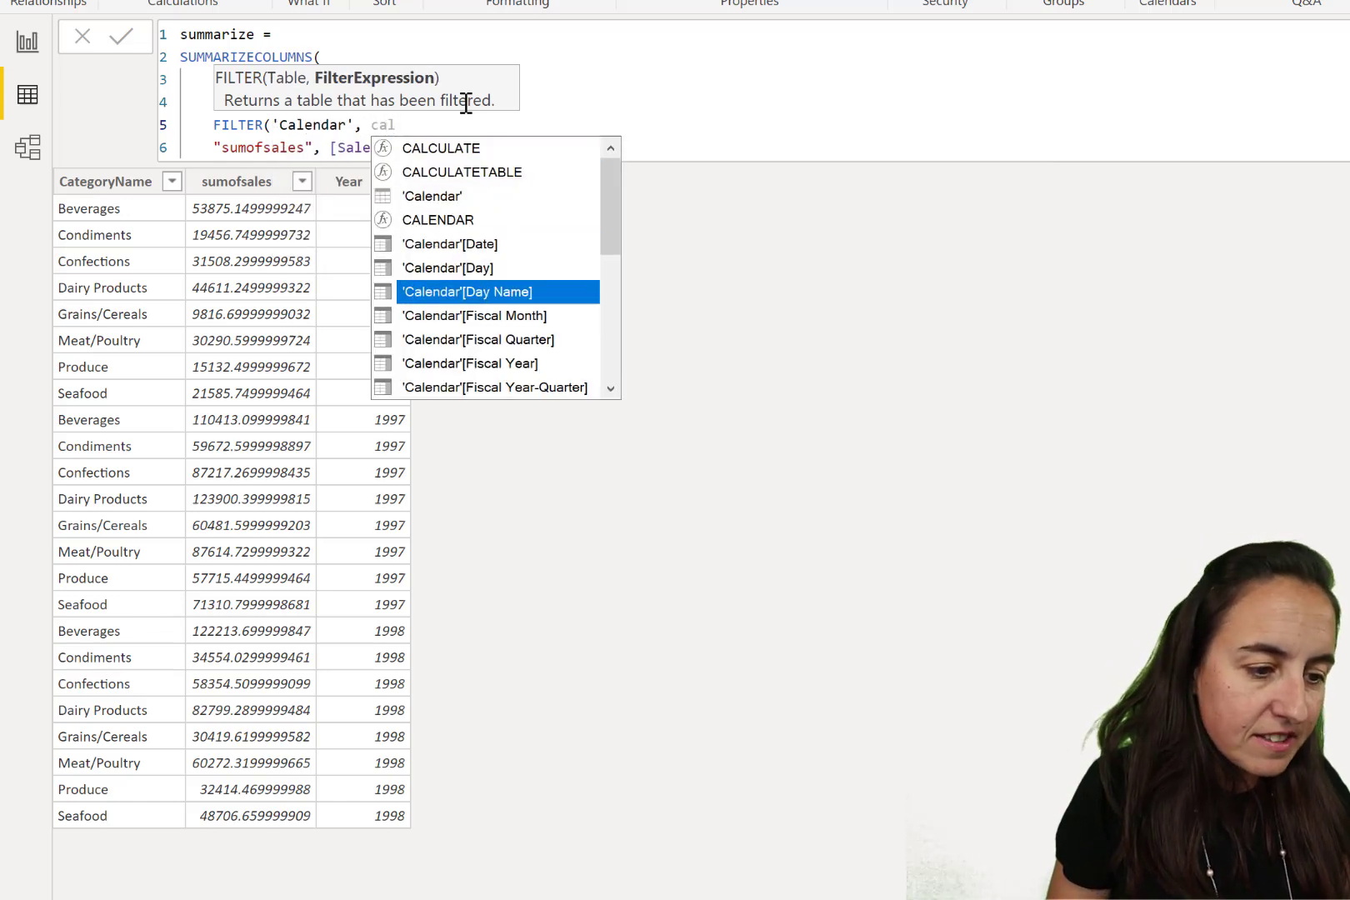
key(Down)
key(Down)
key(Down)
key(Down)
key(Down)
key(Down)
key(Down)
key(Down)
key(Down)
key(Down)
key(Down)
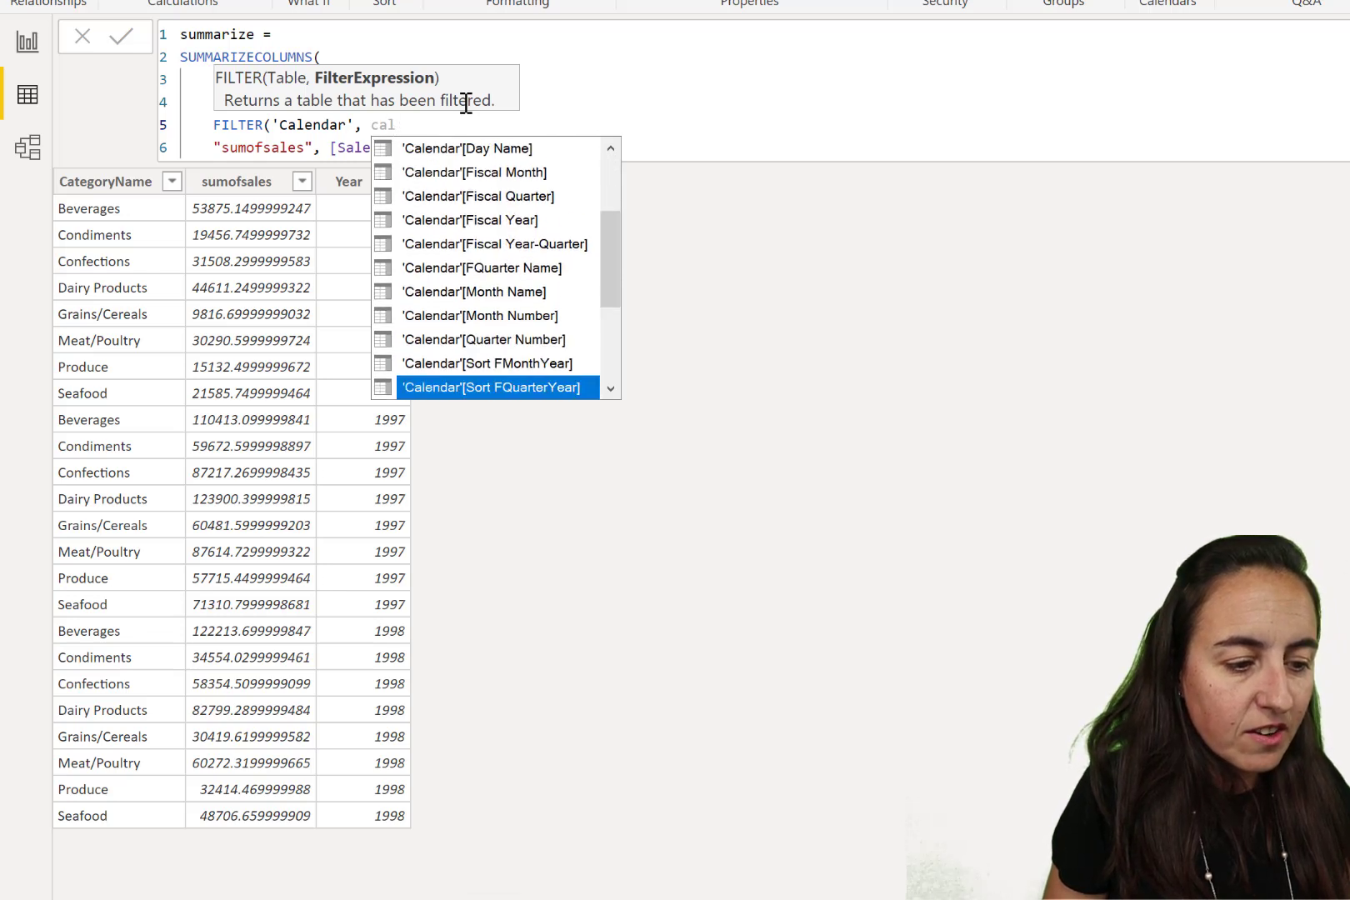
key(Up)
key(Tab)
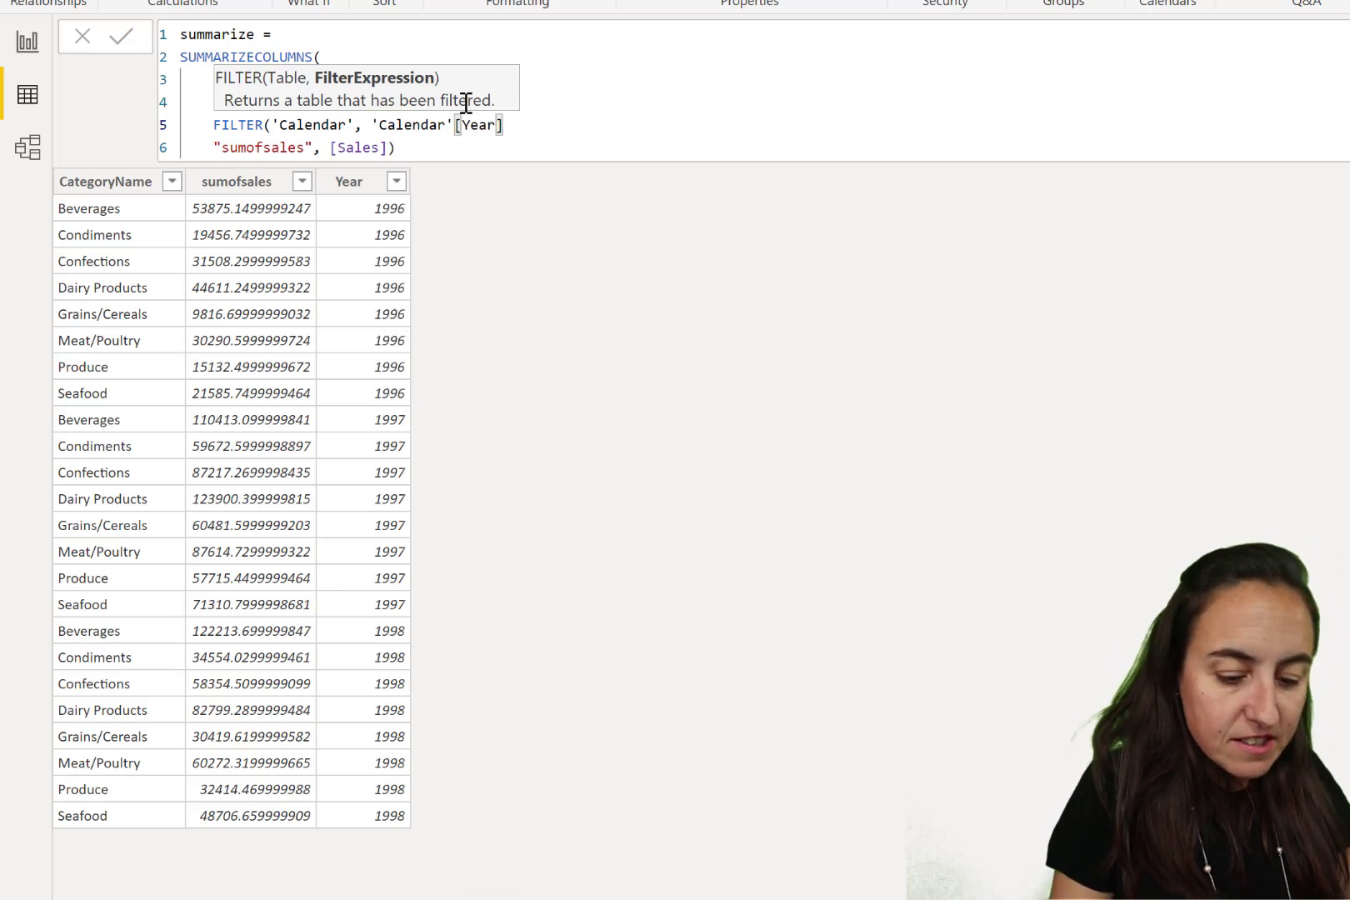
text(01996)
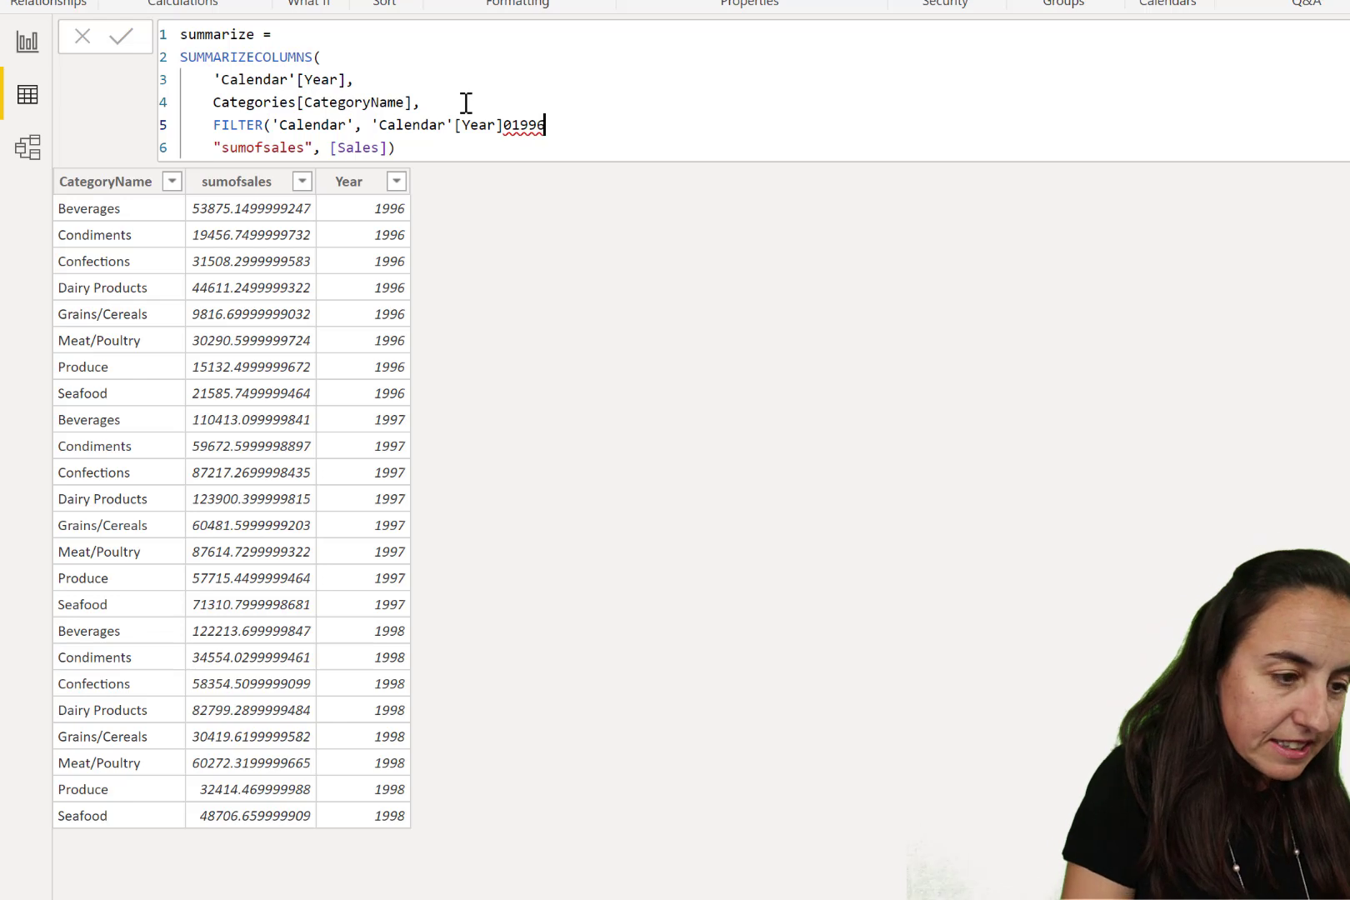
key(BackSpace)
key(BackSpace)
key(BackSpace)
key(BackSpace)
key(BackSpace)
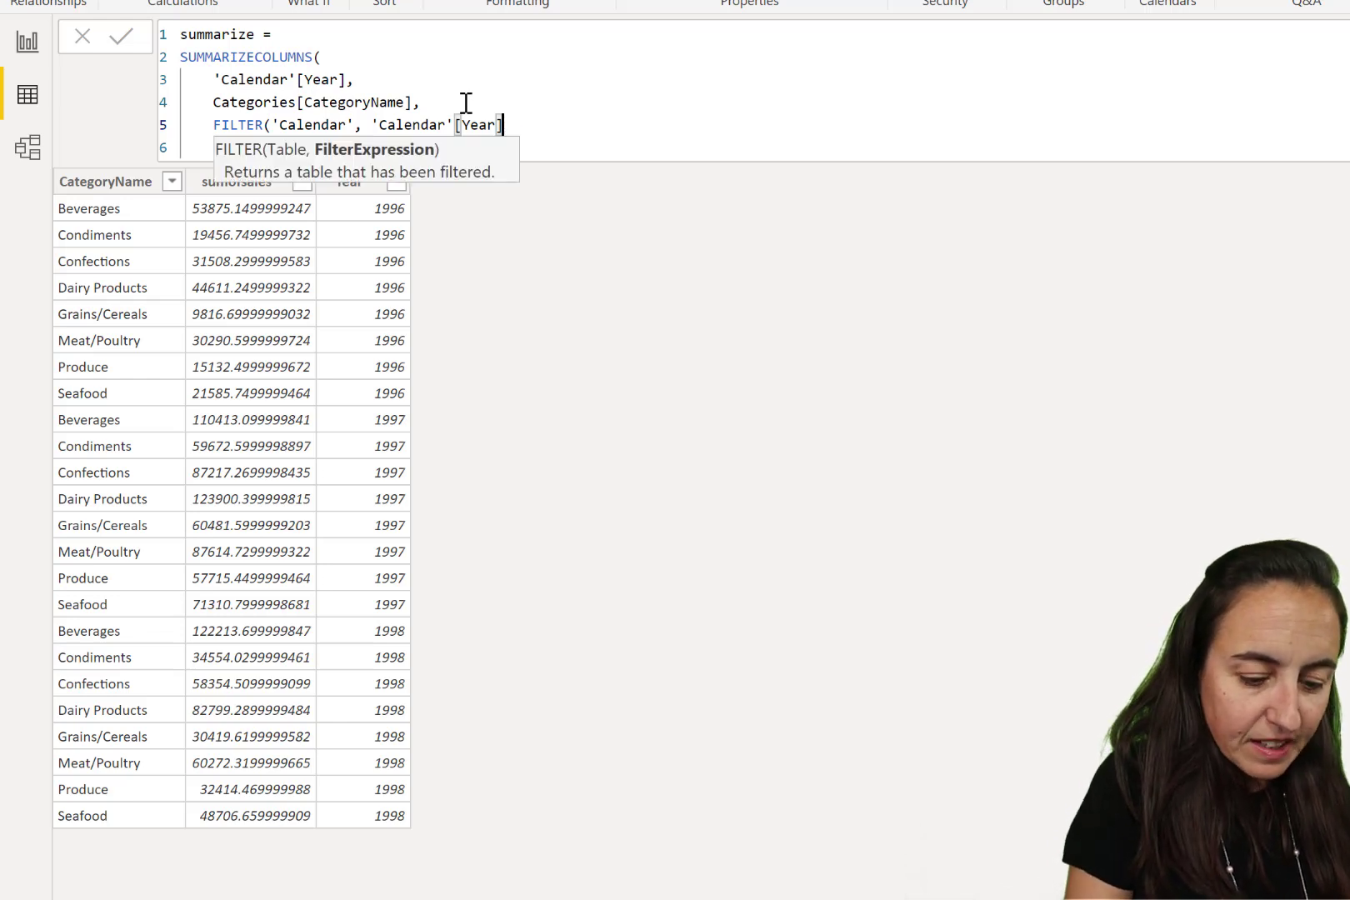
text(=1996)
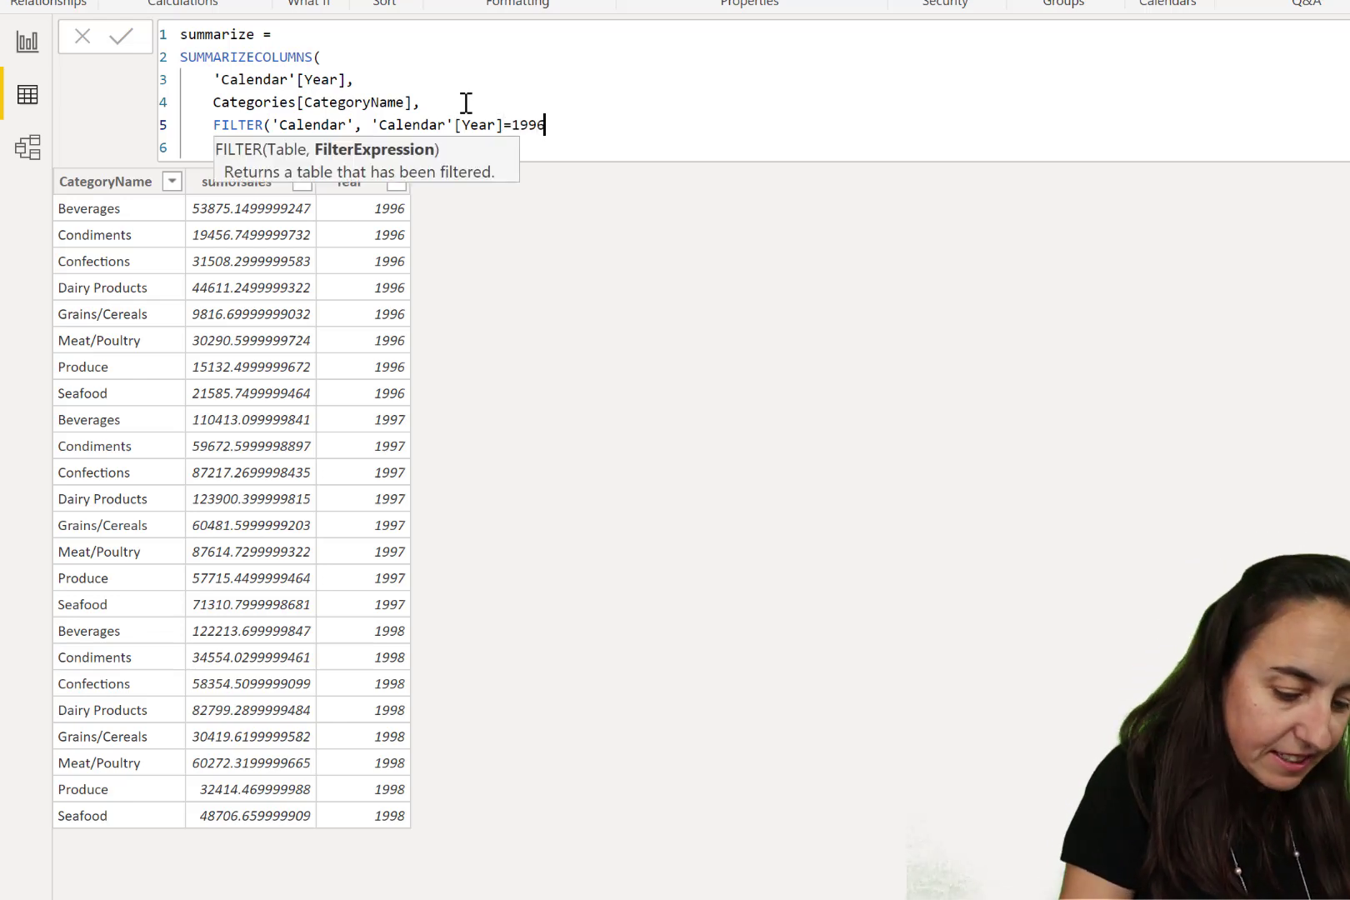
text(),)
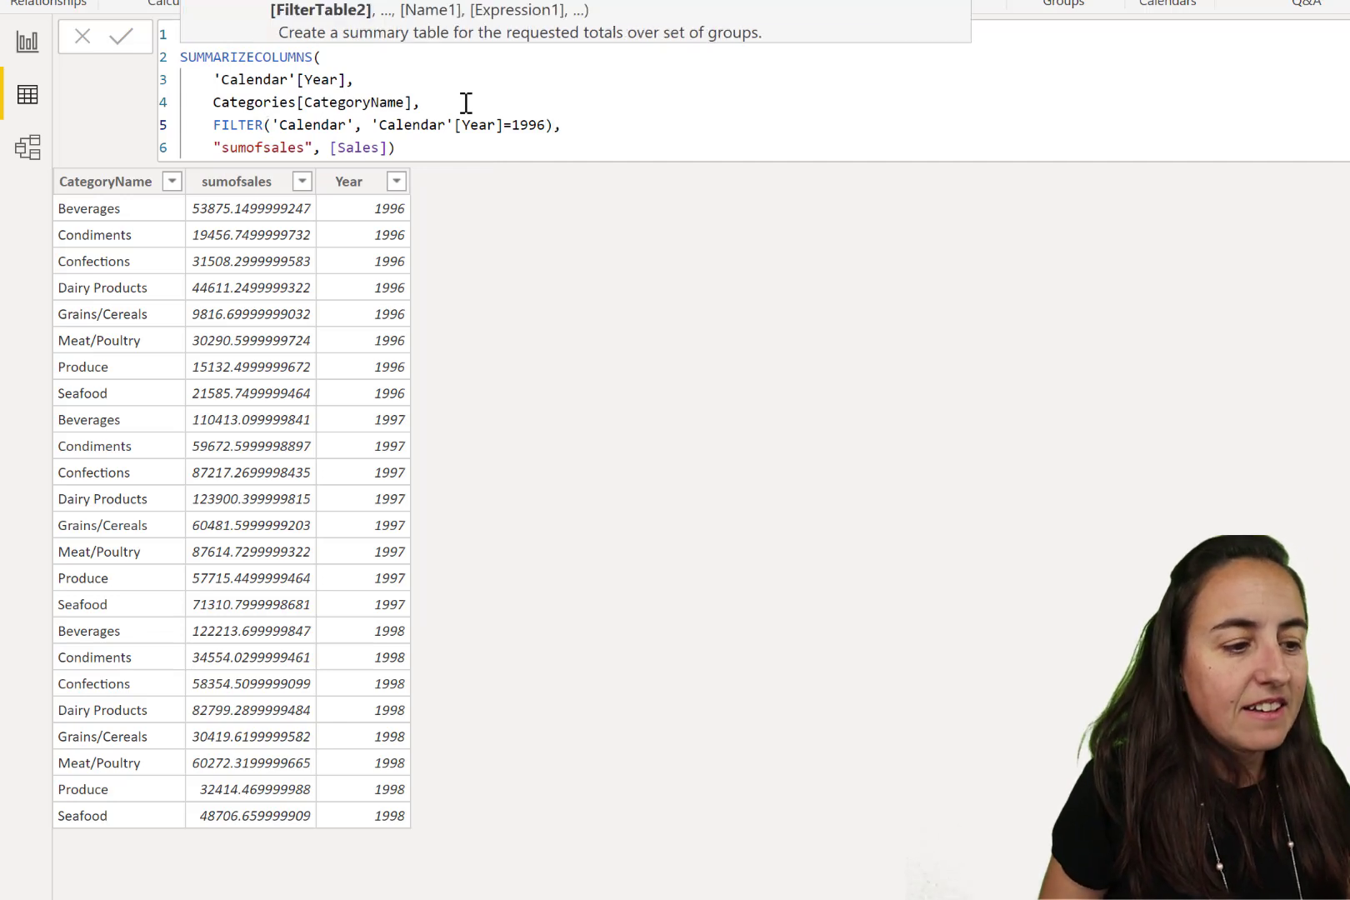
key(Right)
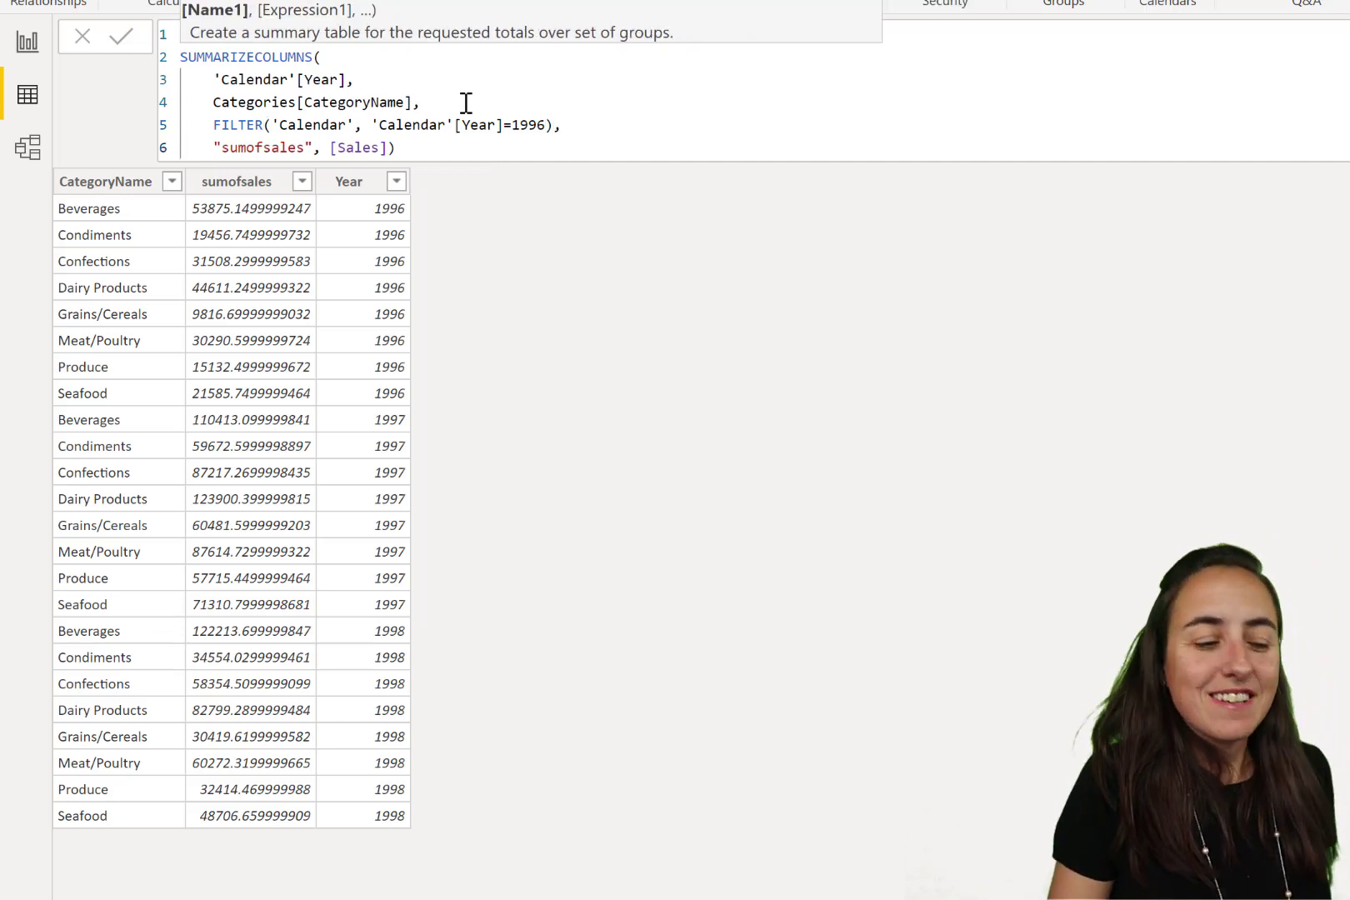
key(End)
key(Return)
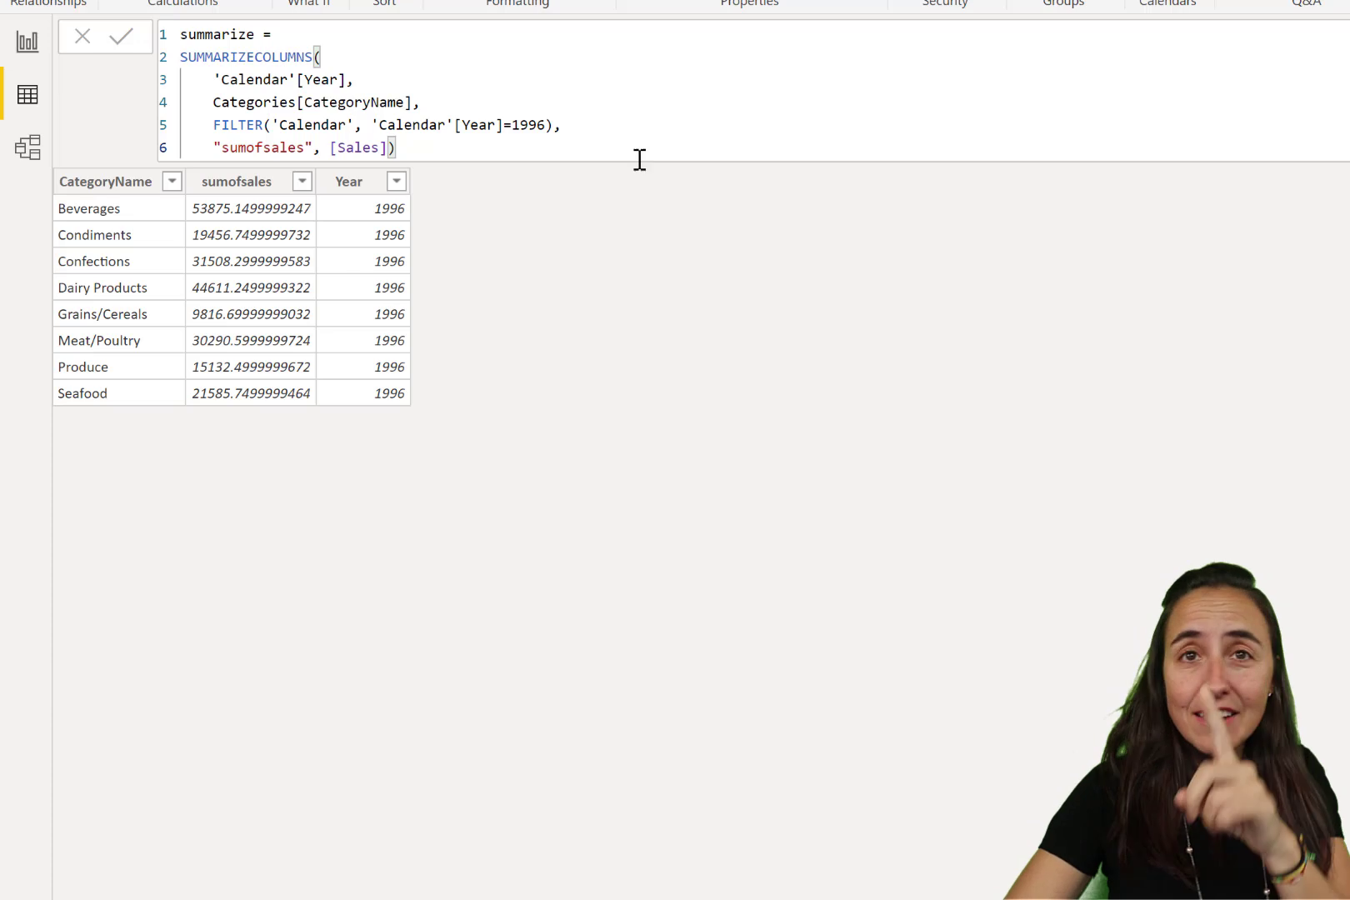
- Add FILTER(Categories, Categories[CategoryName]="Beverages") for a single 1996 row, then go to the canvas
click(661, 126)
key(Return)
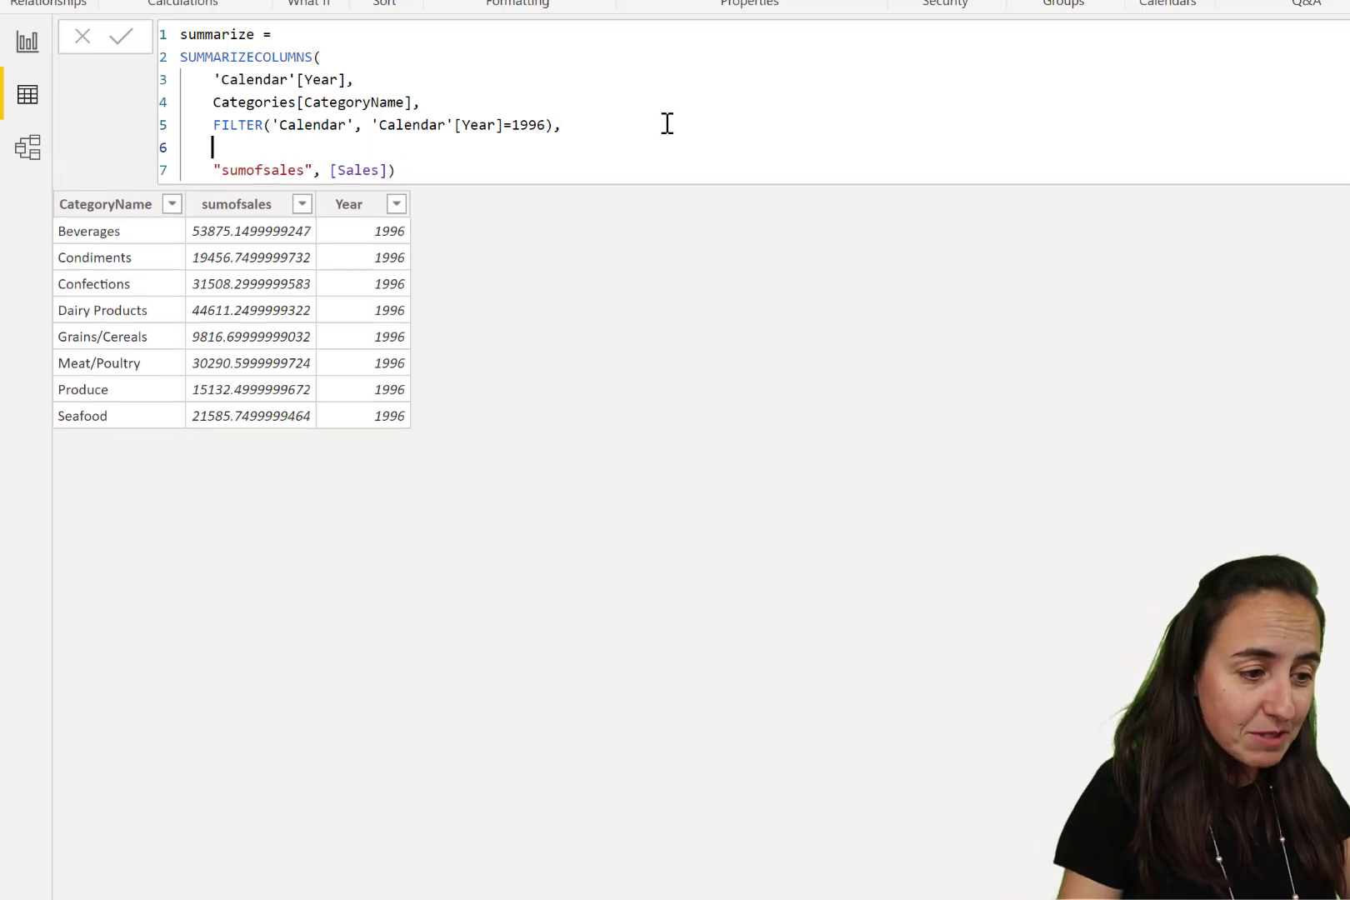
text(FILTER()
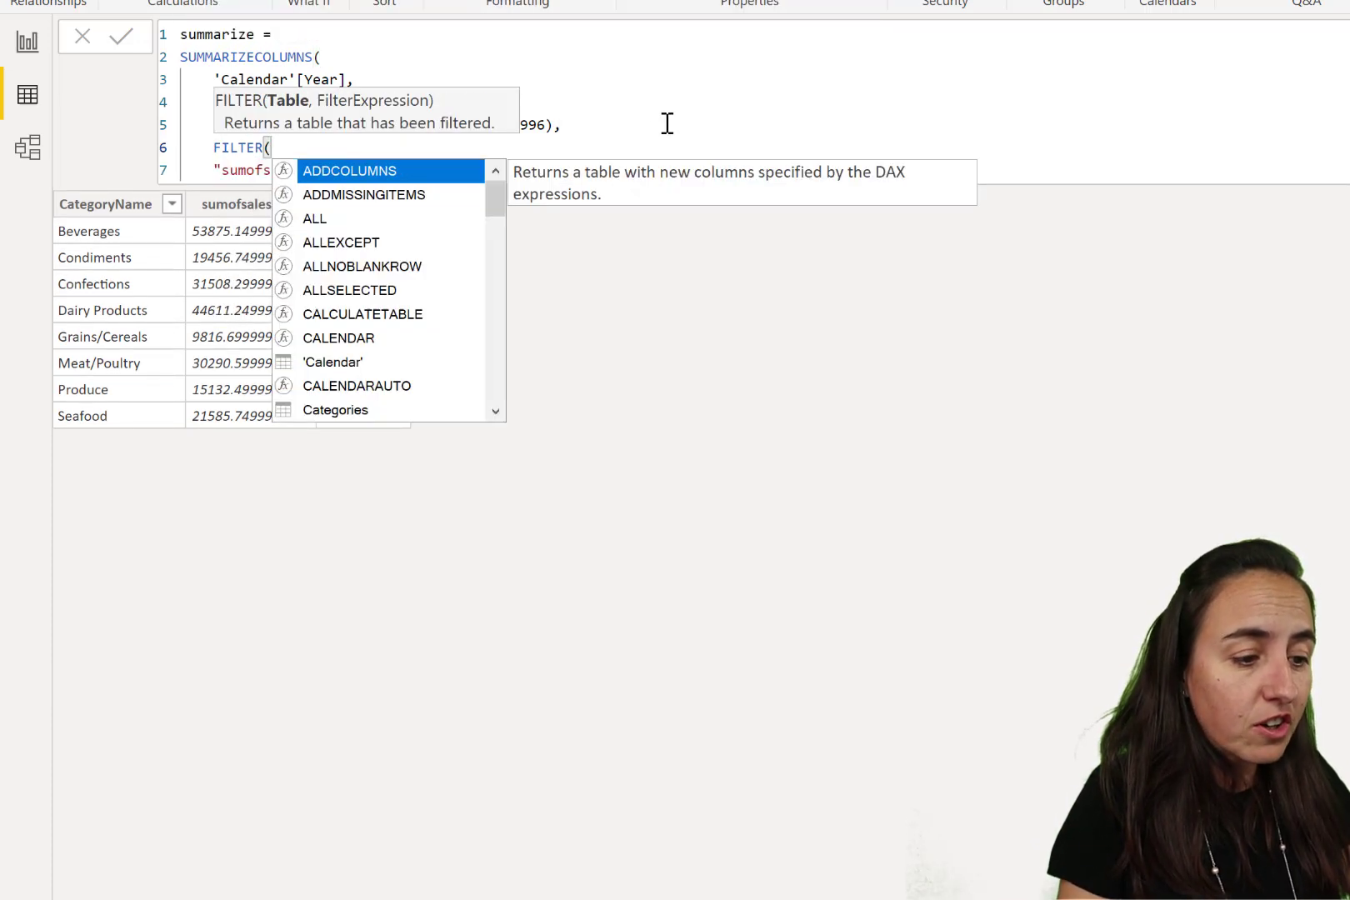
text(cat)
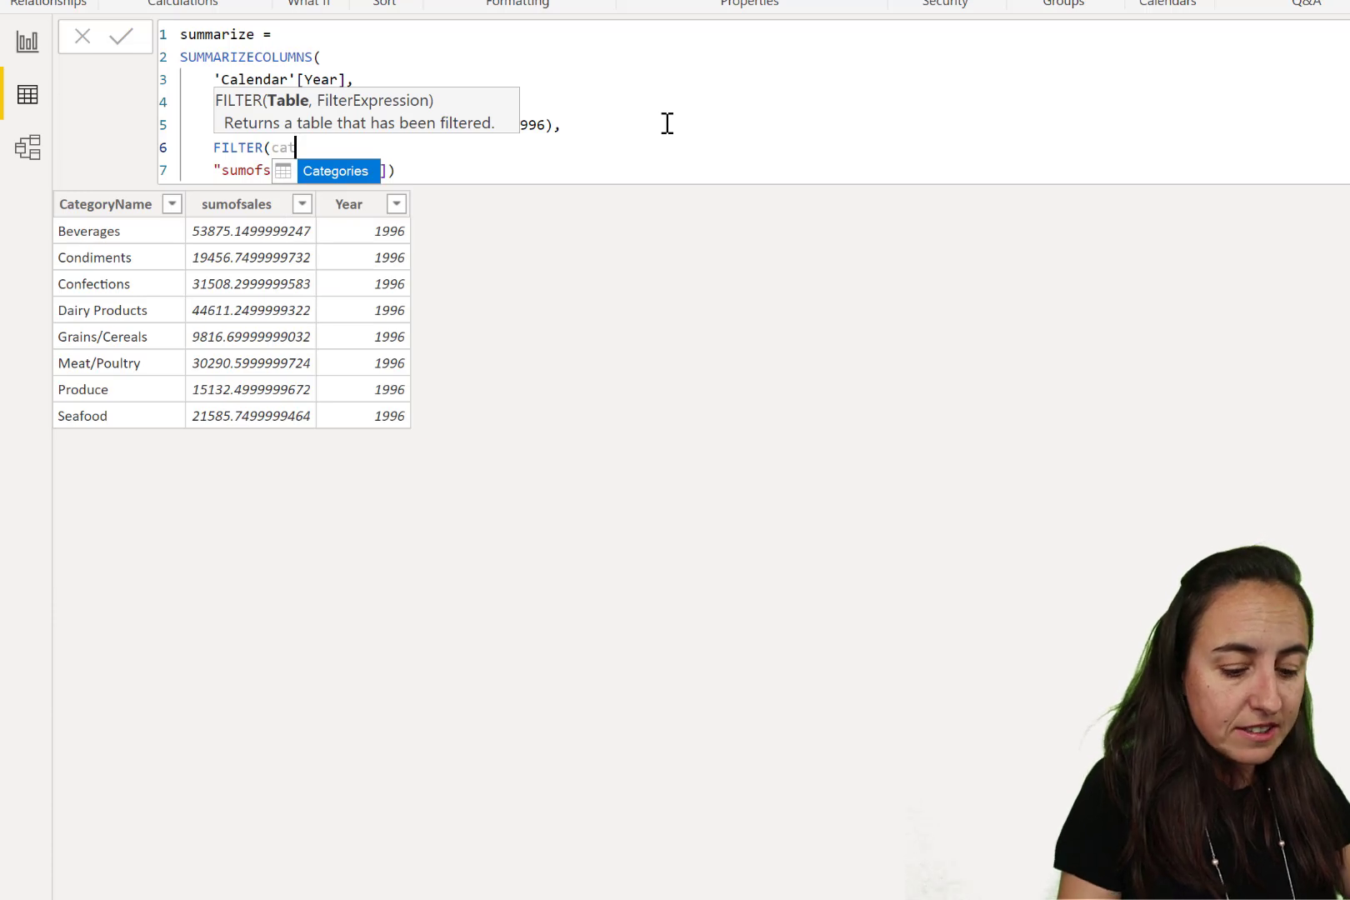
key(Tab)
text(, ca)
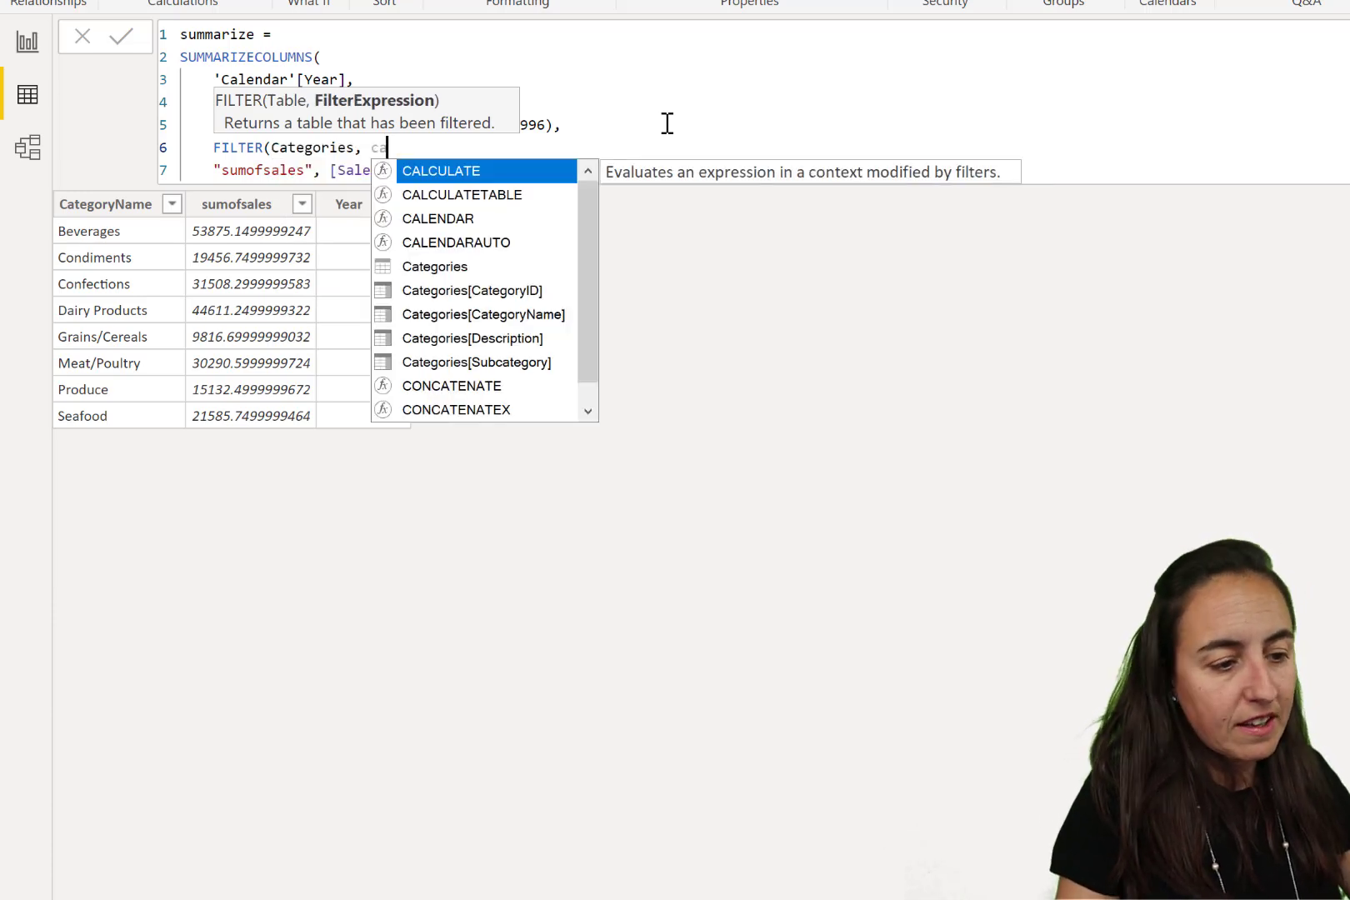
text(te)
key(Down)
key(Down)
key(Tab)
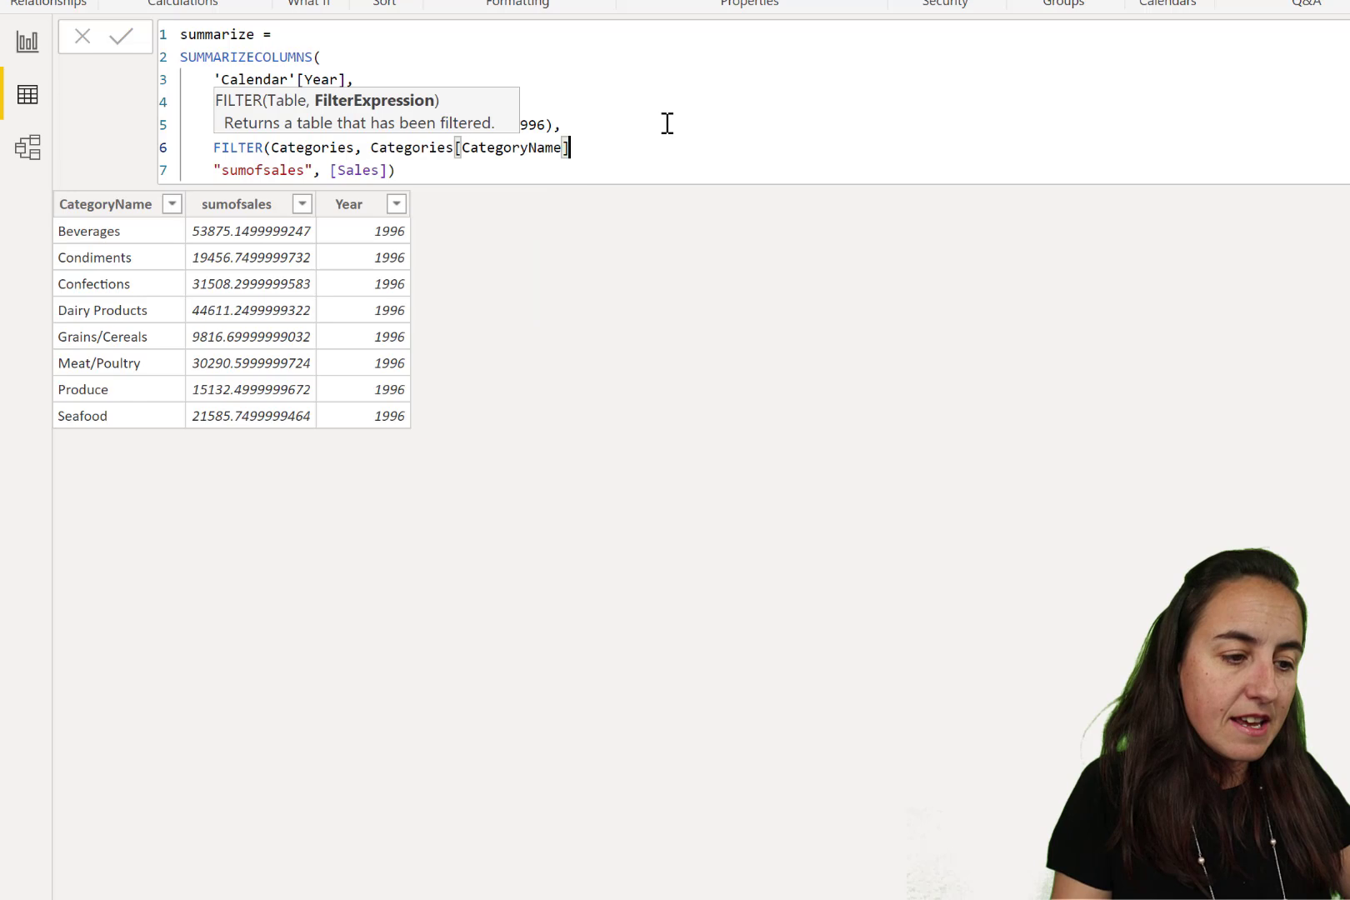
text(="Be)
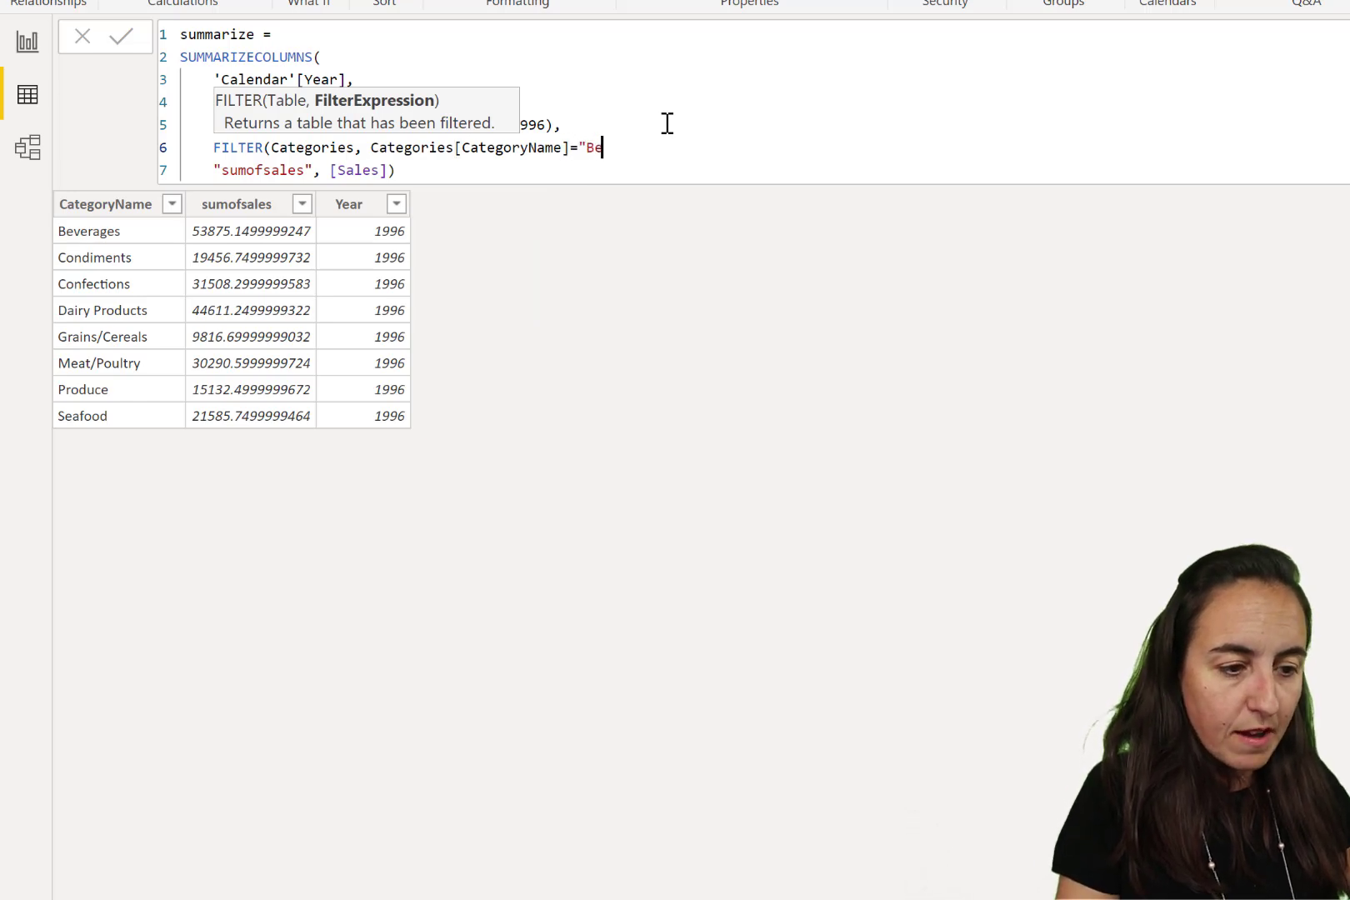
text(verages)
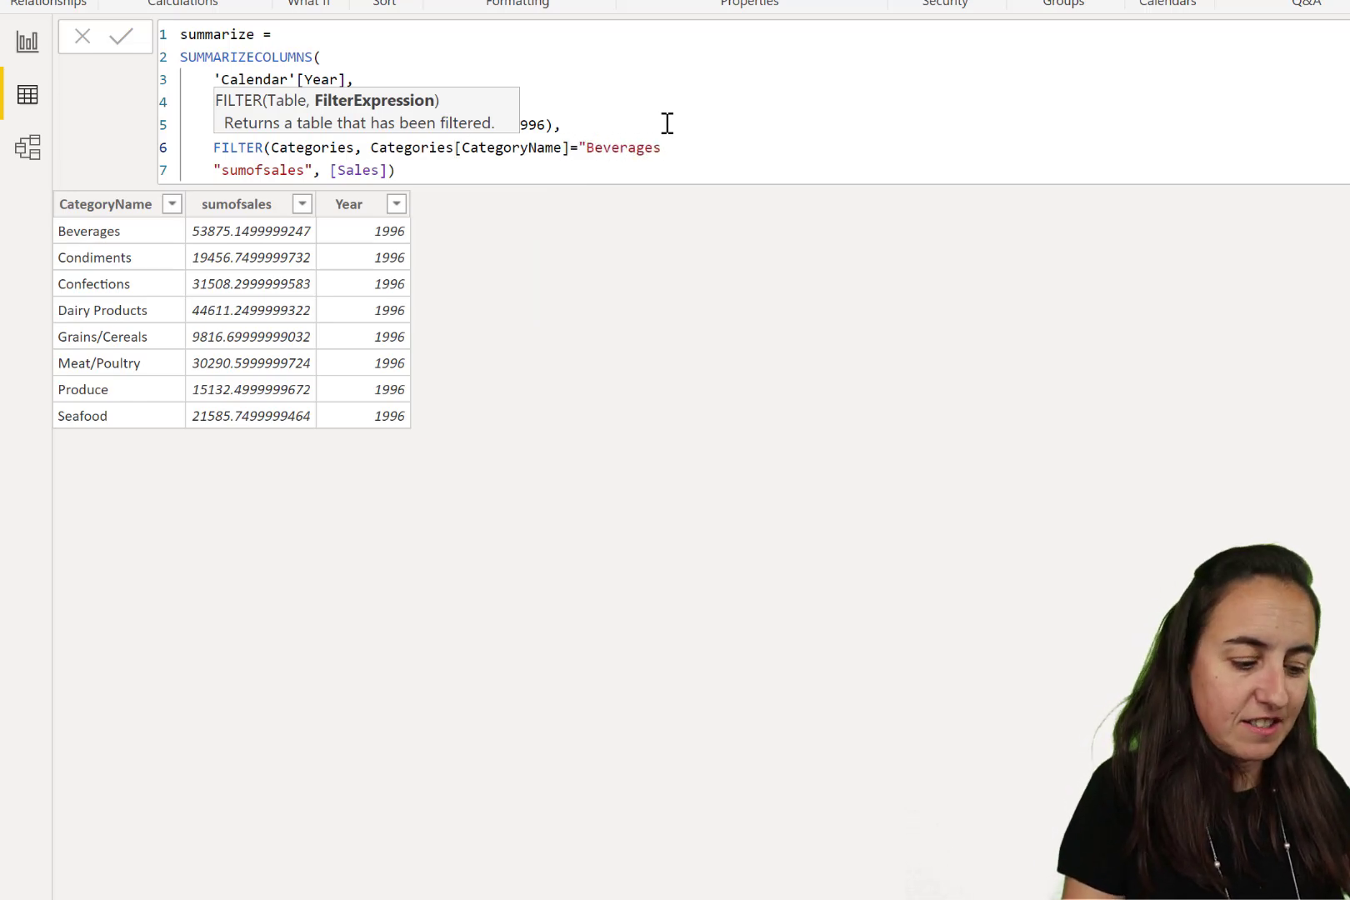
text("),)
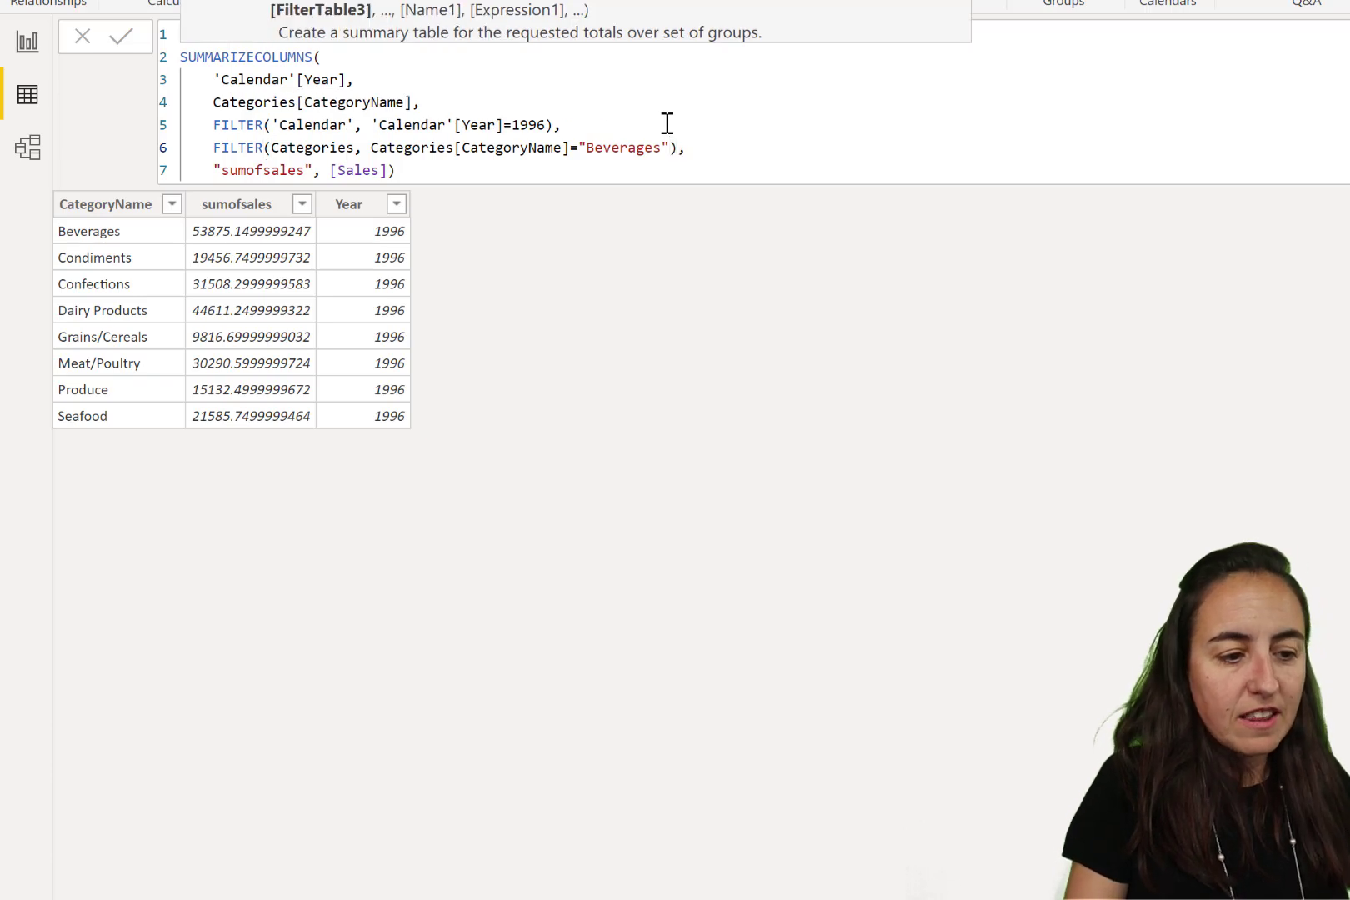
key(Return)
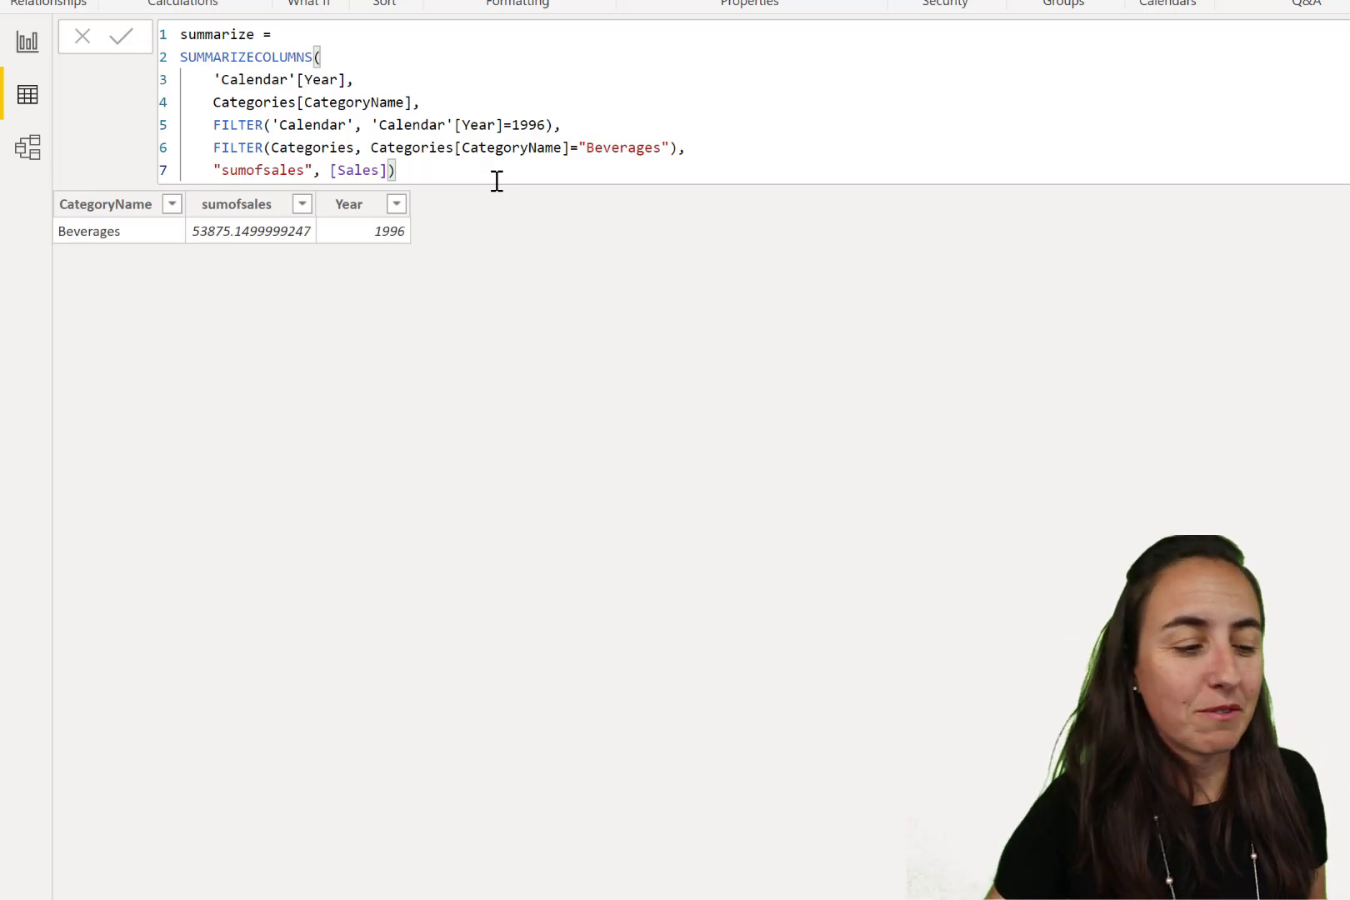
click(27, 41)
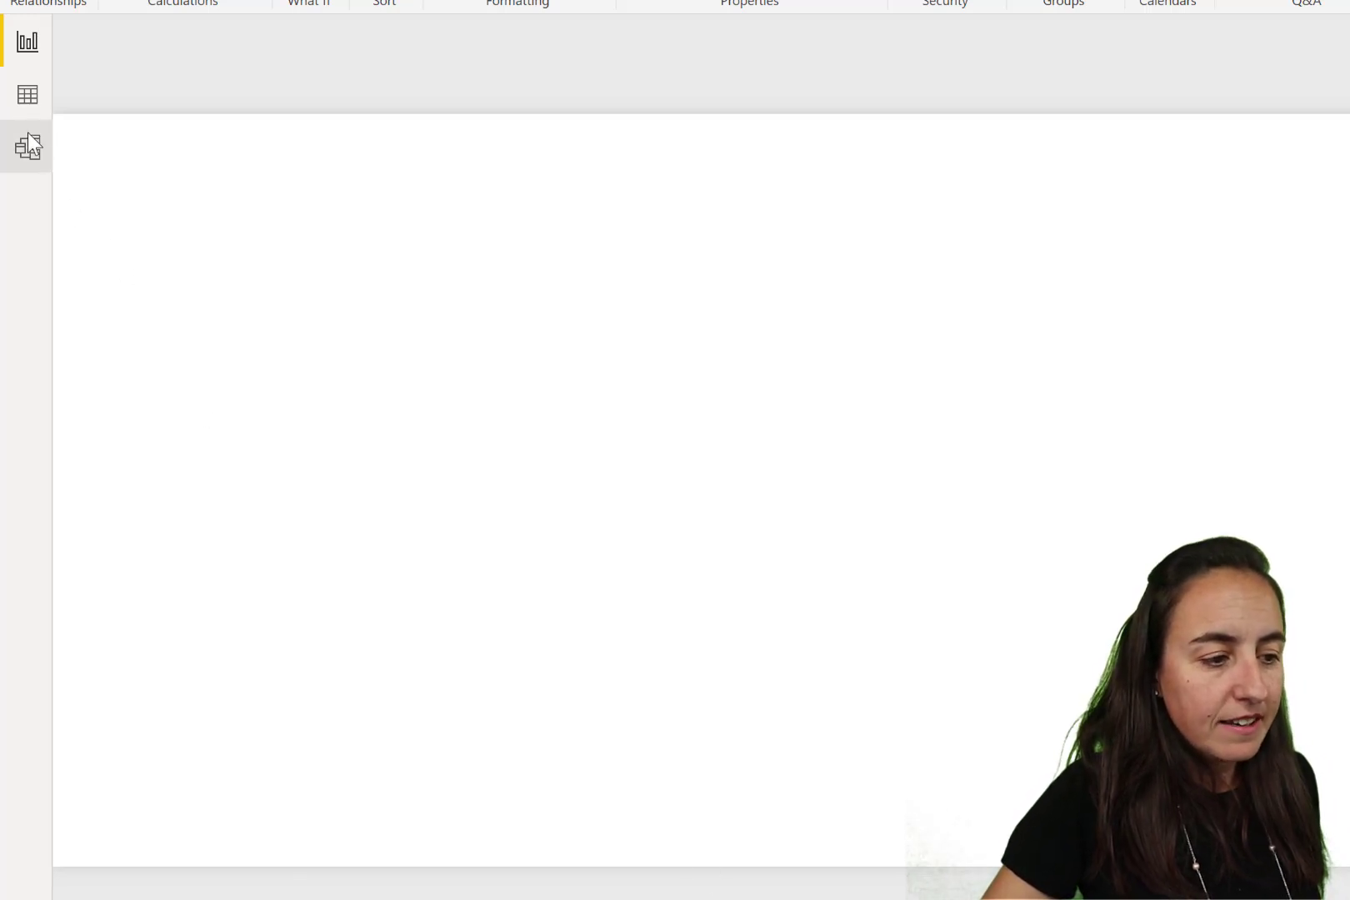
- Back in Data view, delete both FILTER lines and the empty line, restoring all 24 rows
click(29, 97)
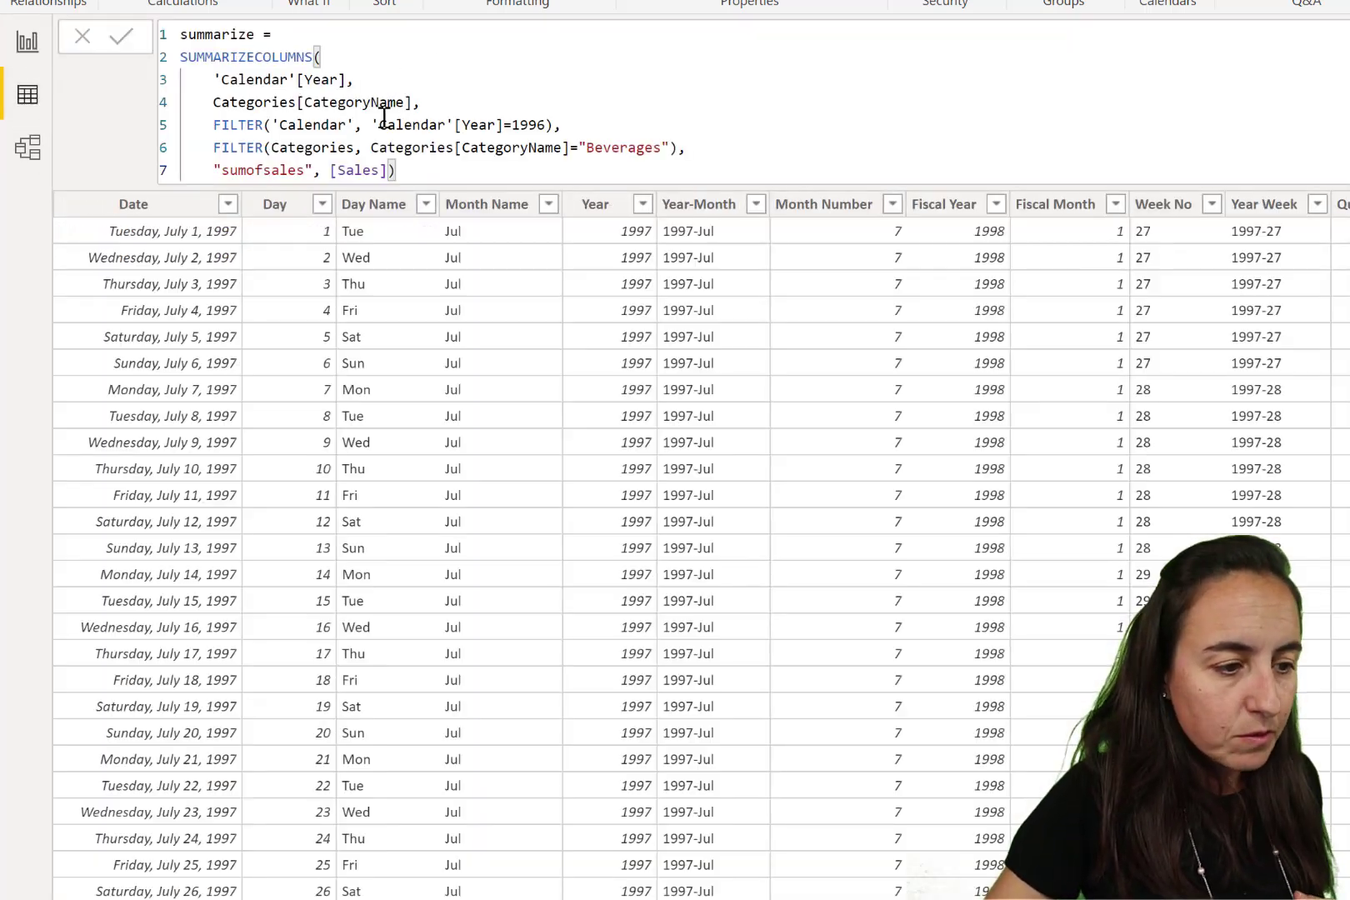
drag(685, 149, 209, 132)
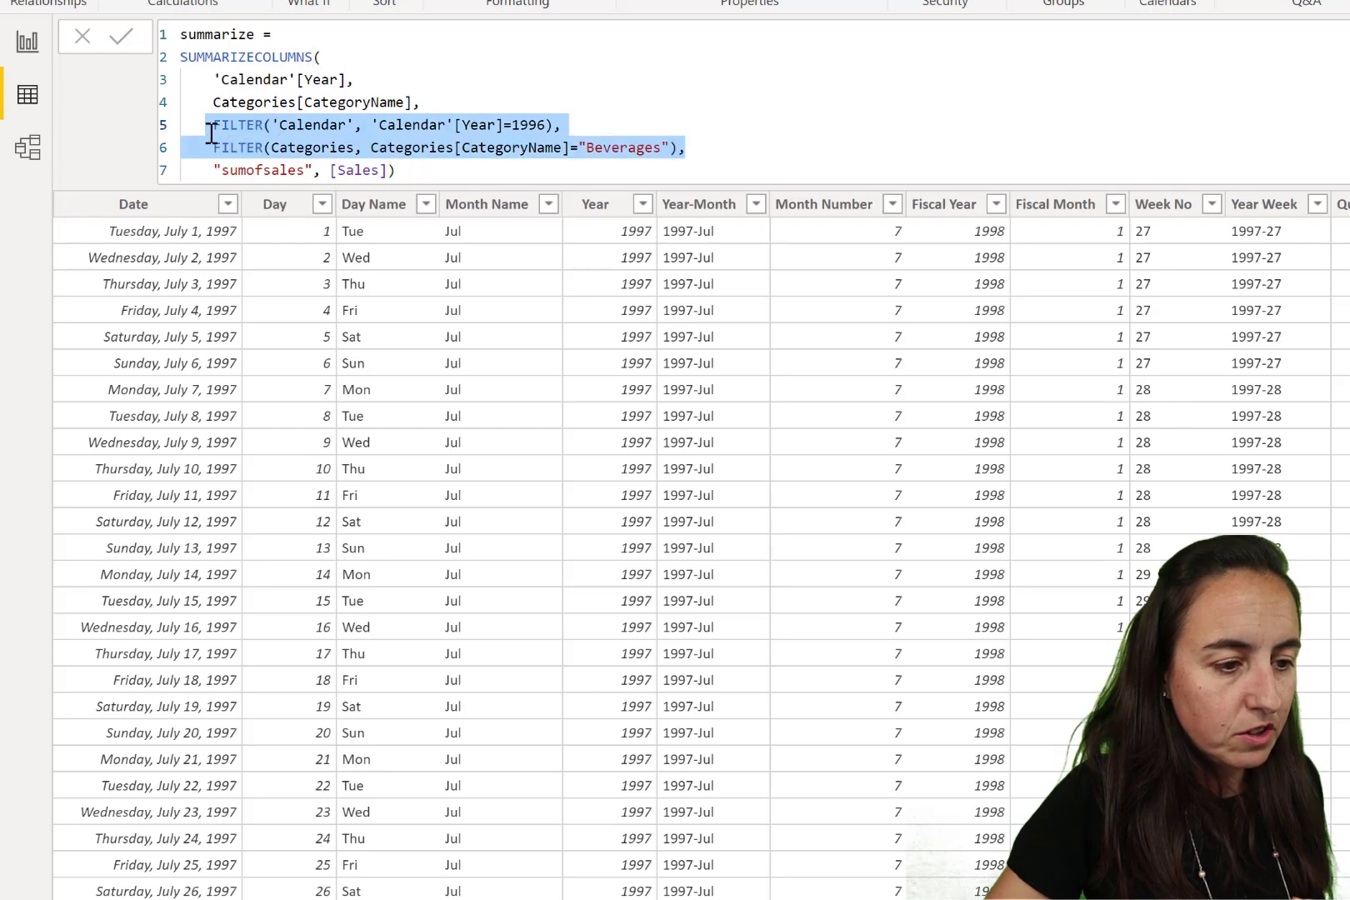
key(BackSpace)
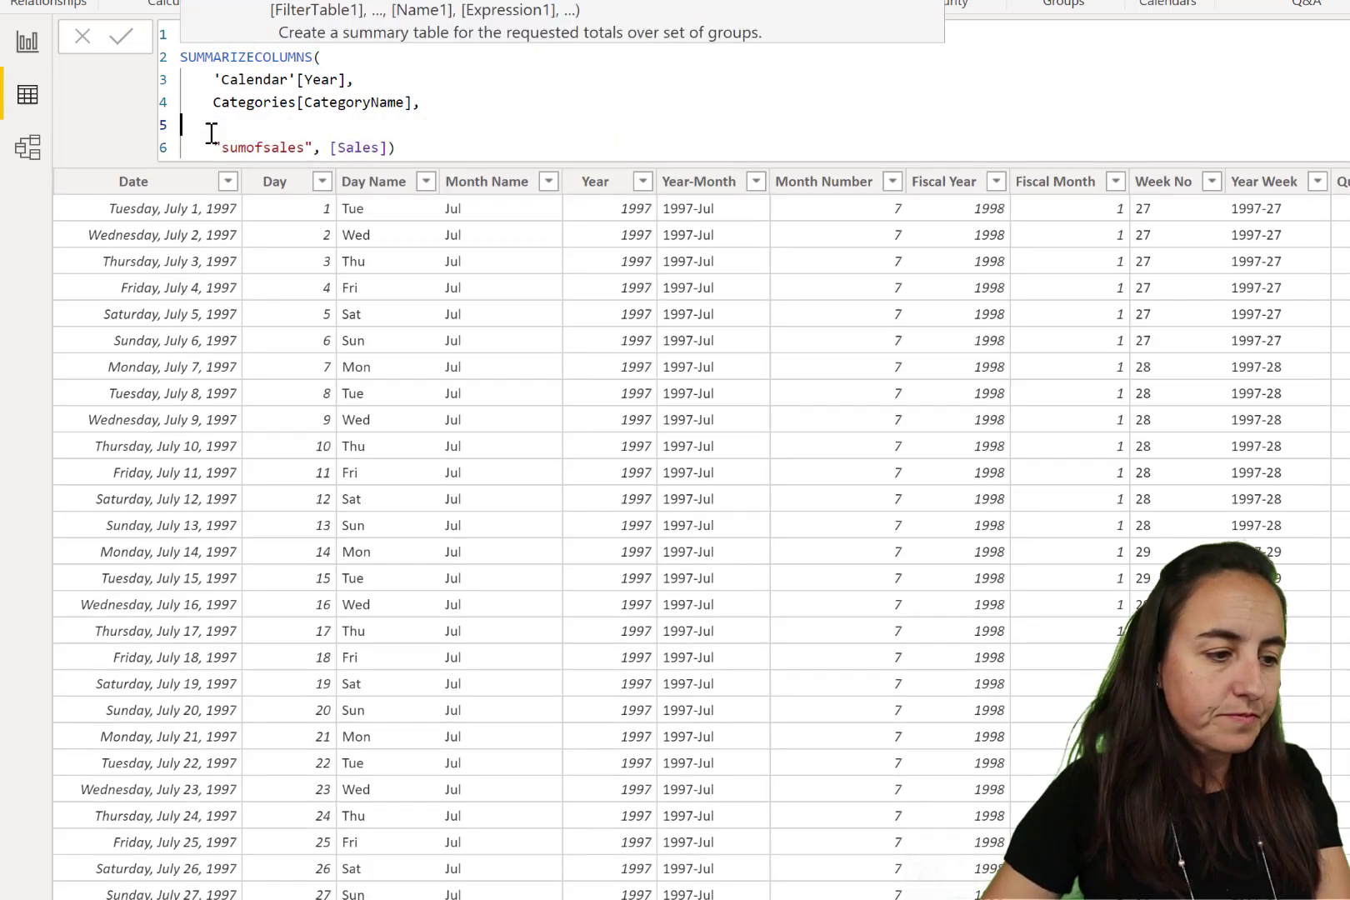
key(BackSpace)
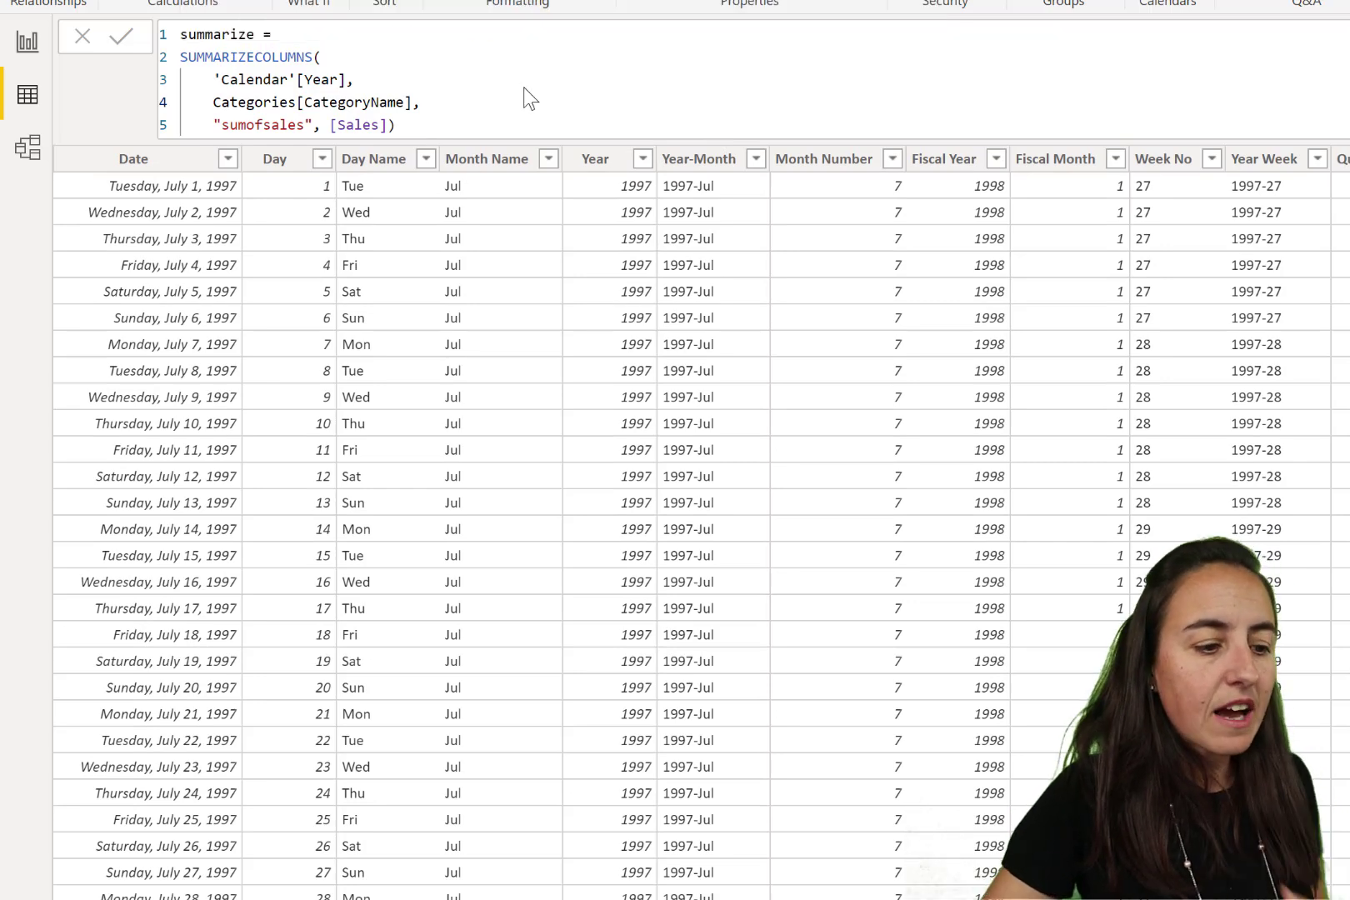
key(Return)
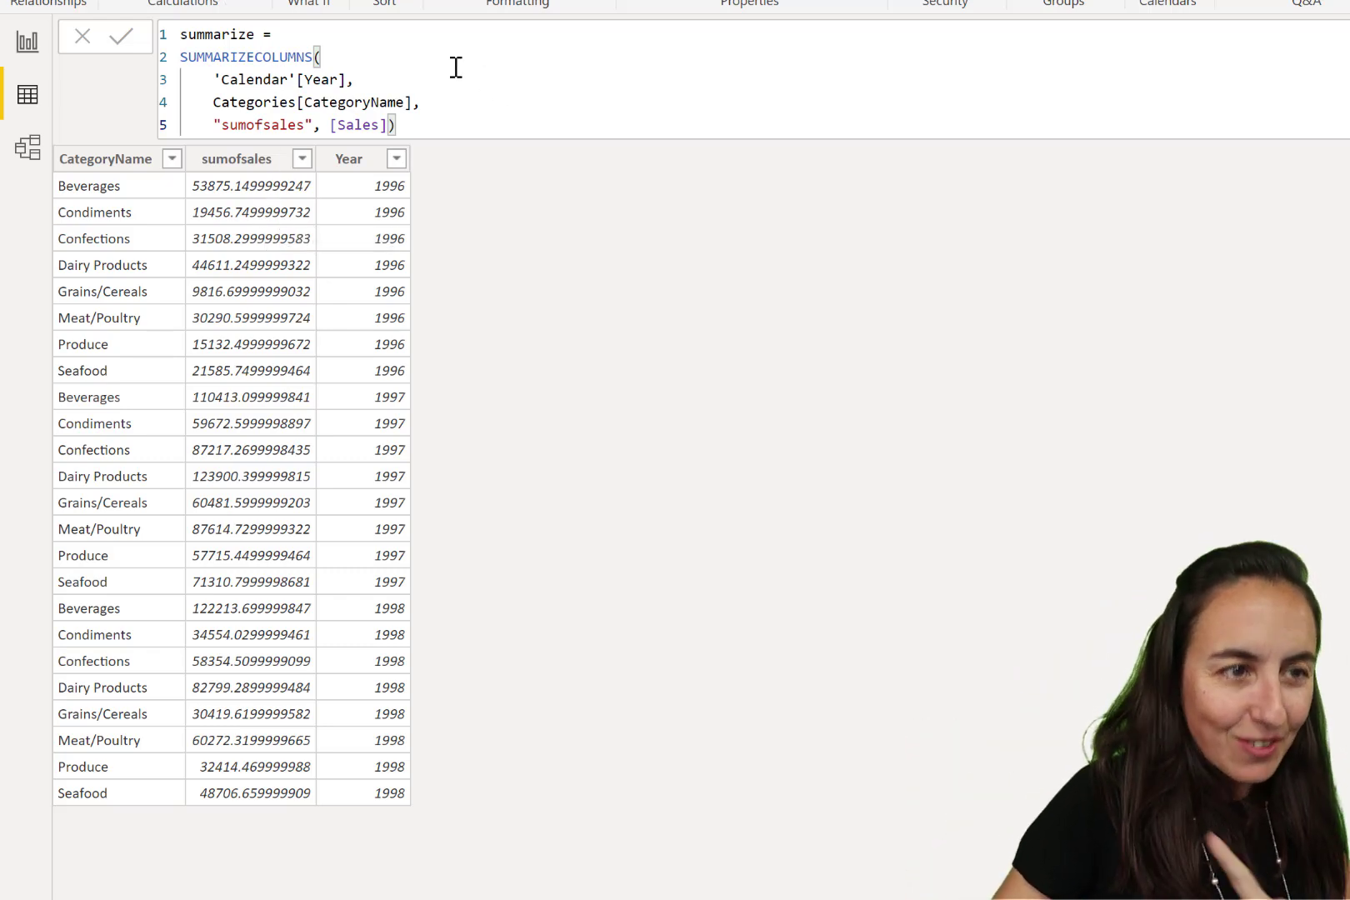
- Copy the SUMMARIZECOLUMNS expression and start the 'sales over 87k' measure with COUNTROWS
drag(410, 127, 172, 55)
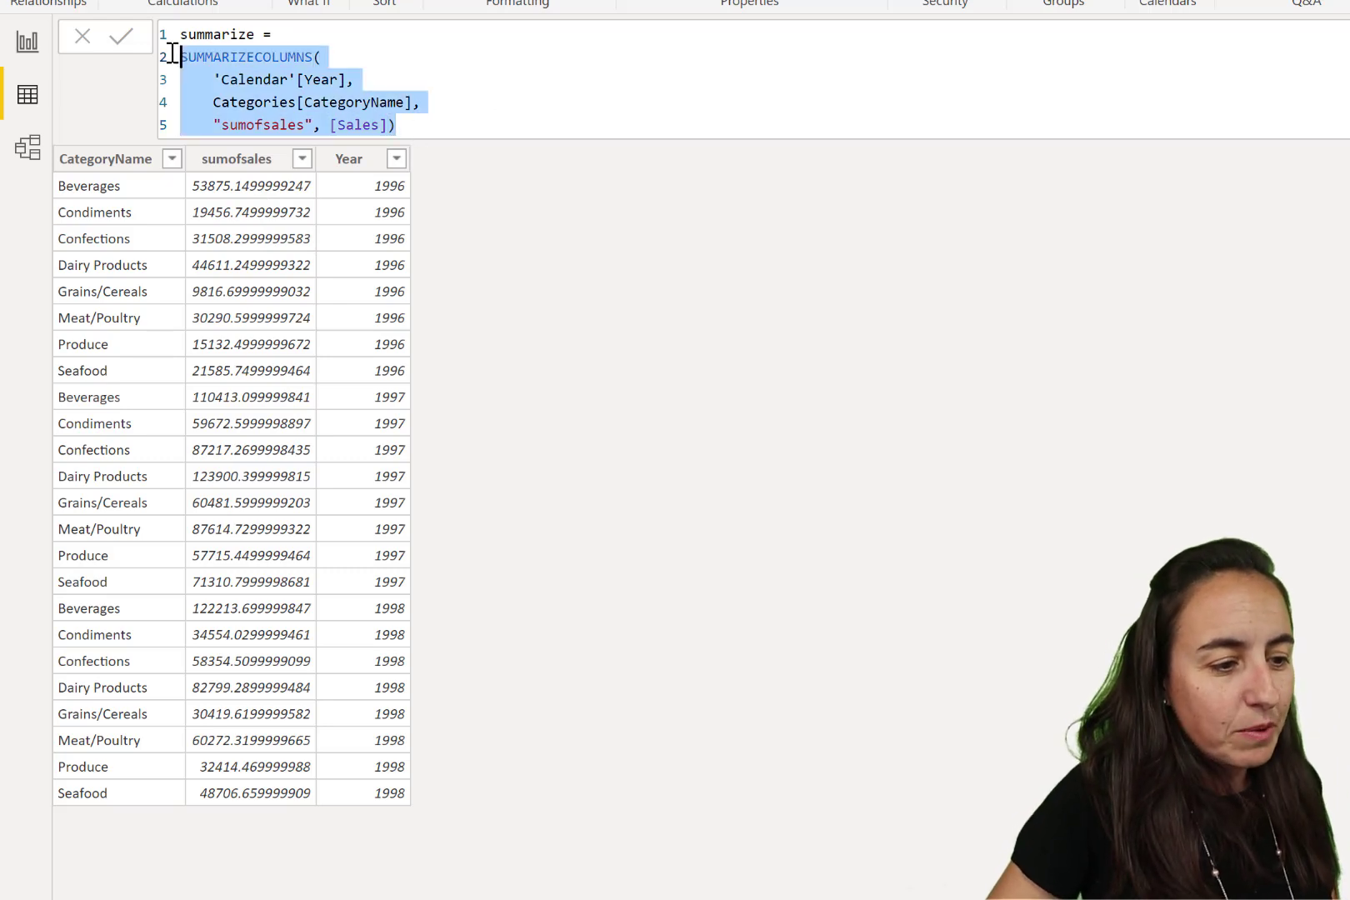
click(30, 43)
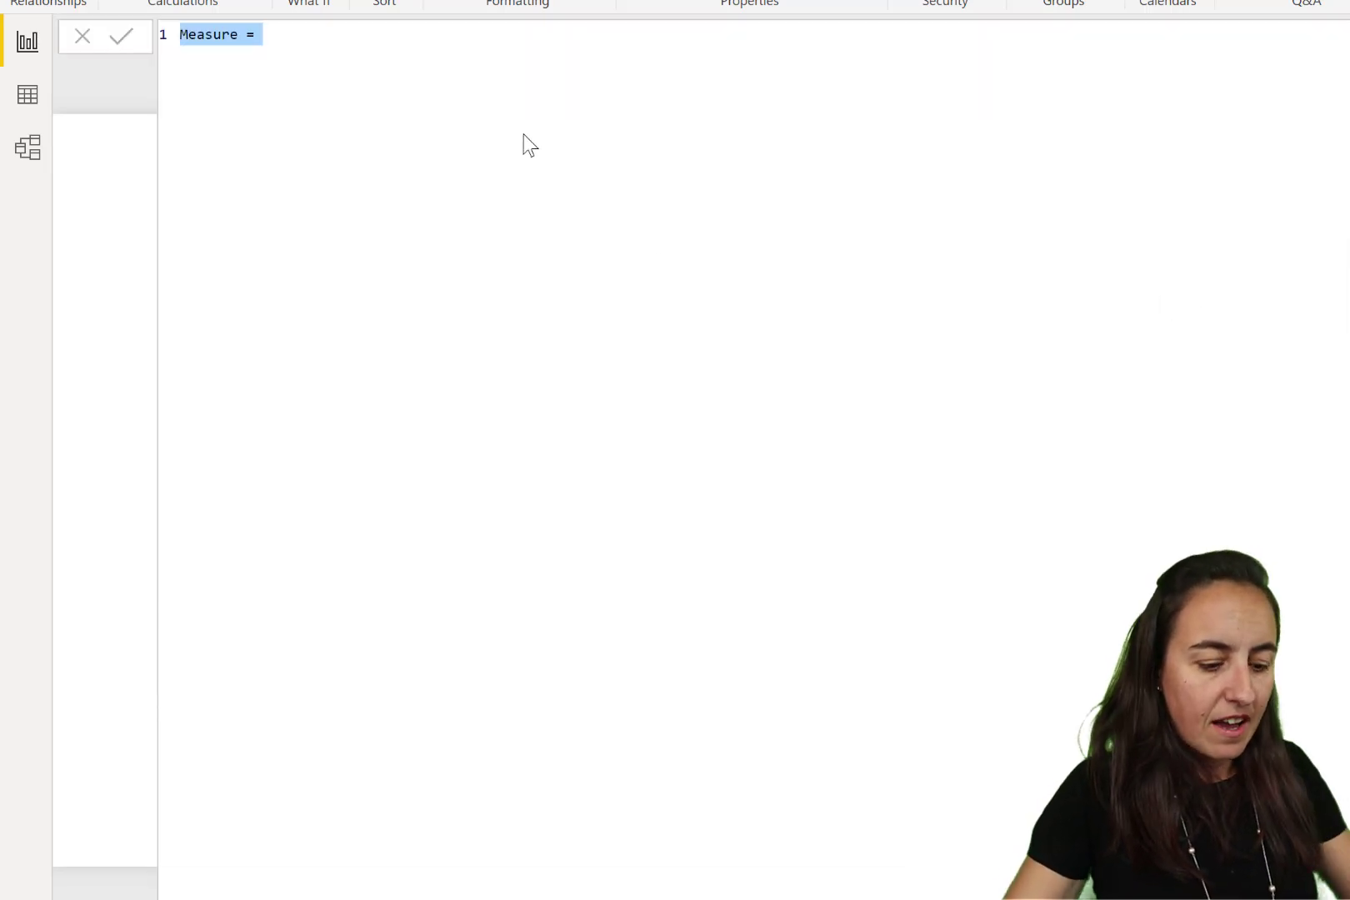
text(sales over )
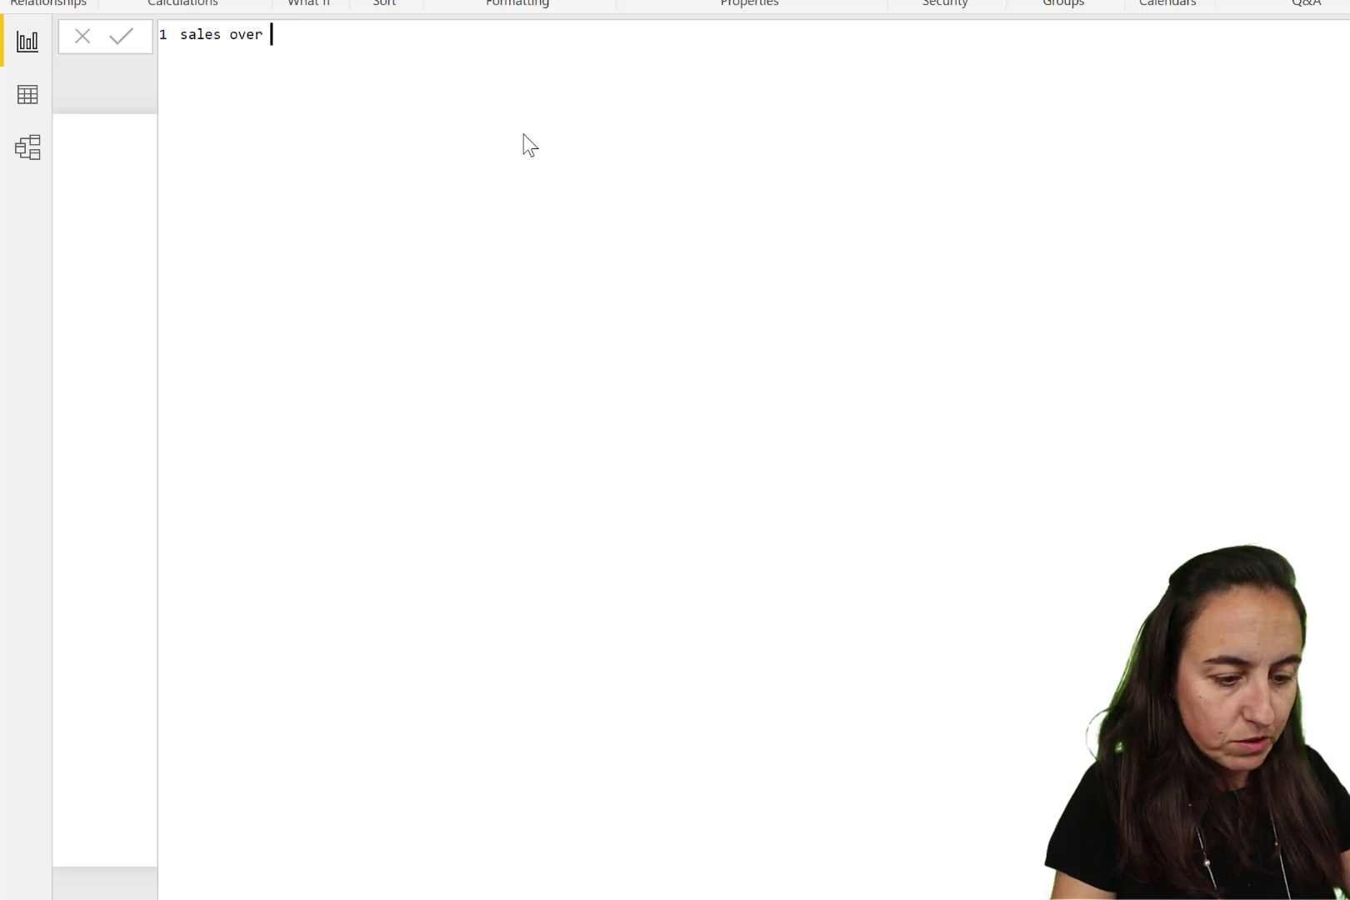
text(87k)
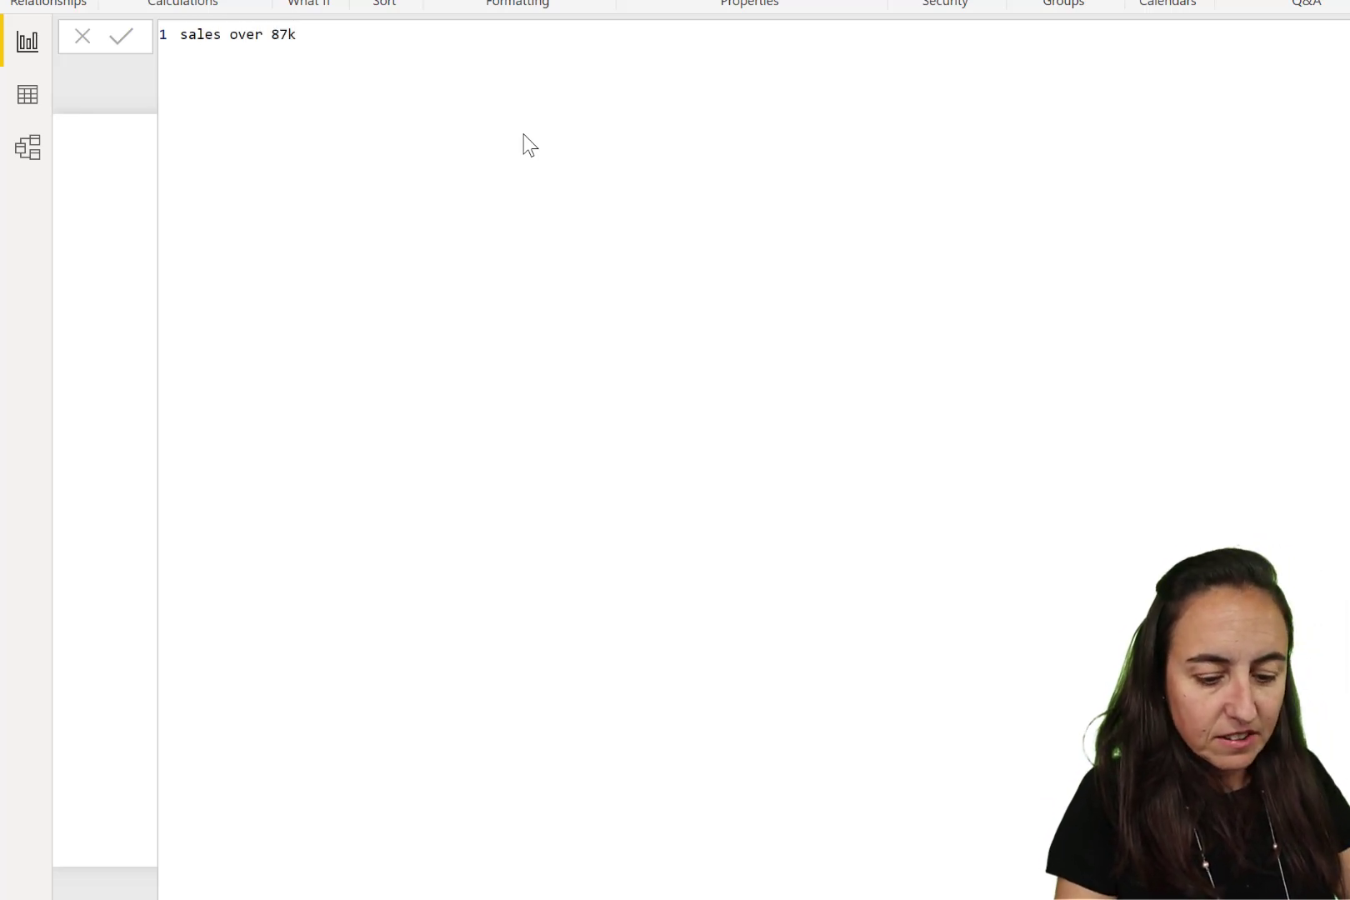
text(=)
key(shift+Return)
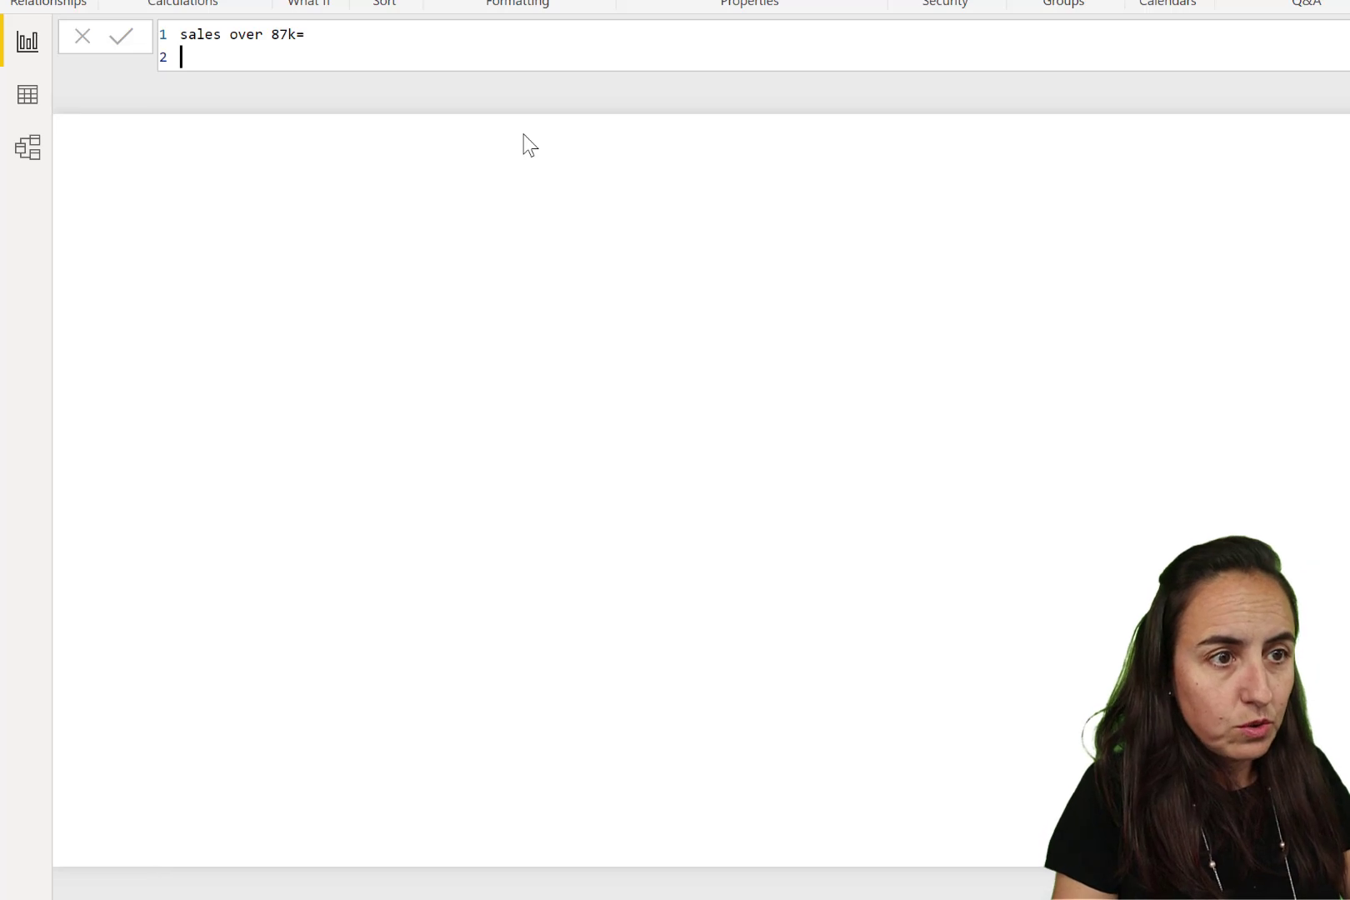
text(cpu)
key(BackSpace)
key(BackSpace)
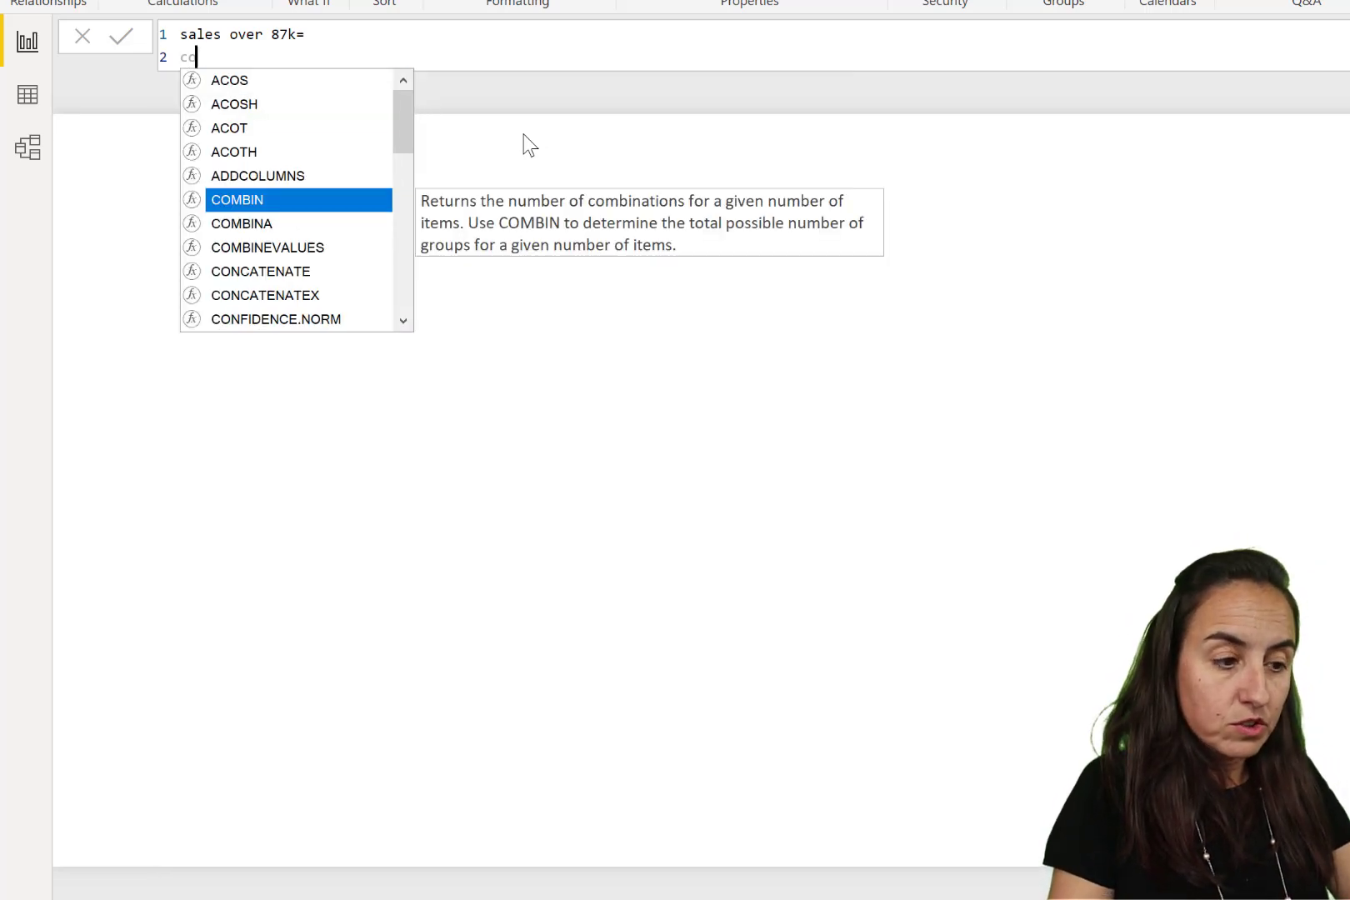
text(oun)
key(Tab)
key(BackSpace)
key(BackSpace)
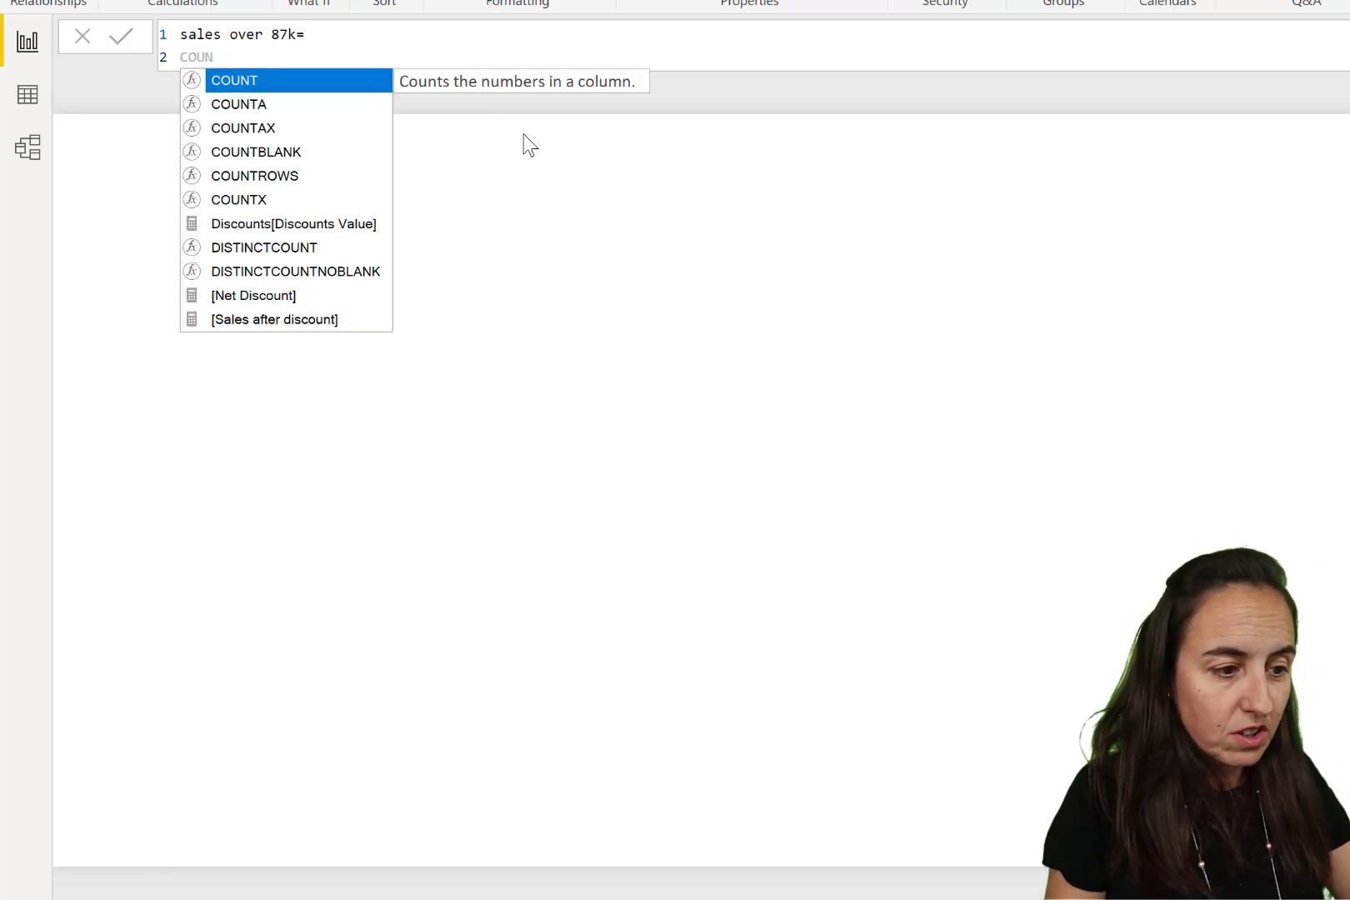
key(Down)
key(Down)
key(Down)
key(Down)
key(Tab)
- Add FILTER( inside COUNTROWS and paste the SUMMARIZECOLUMNS table expression into it
key(shift+Return)
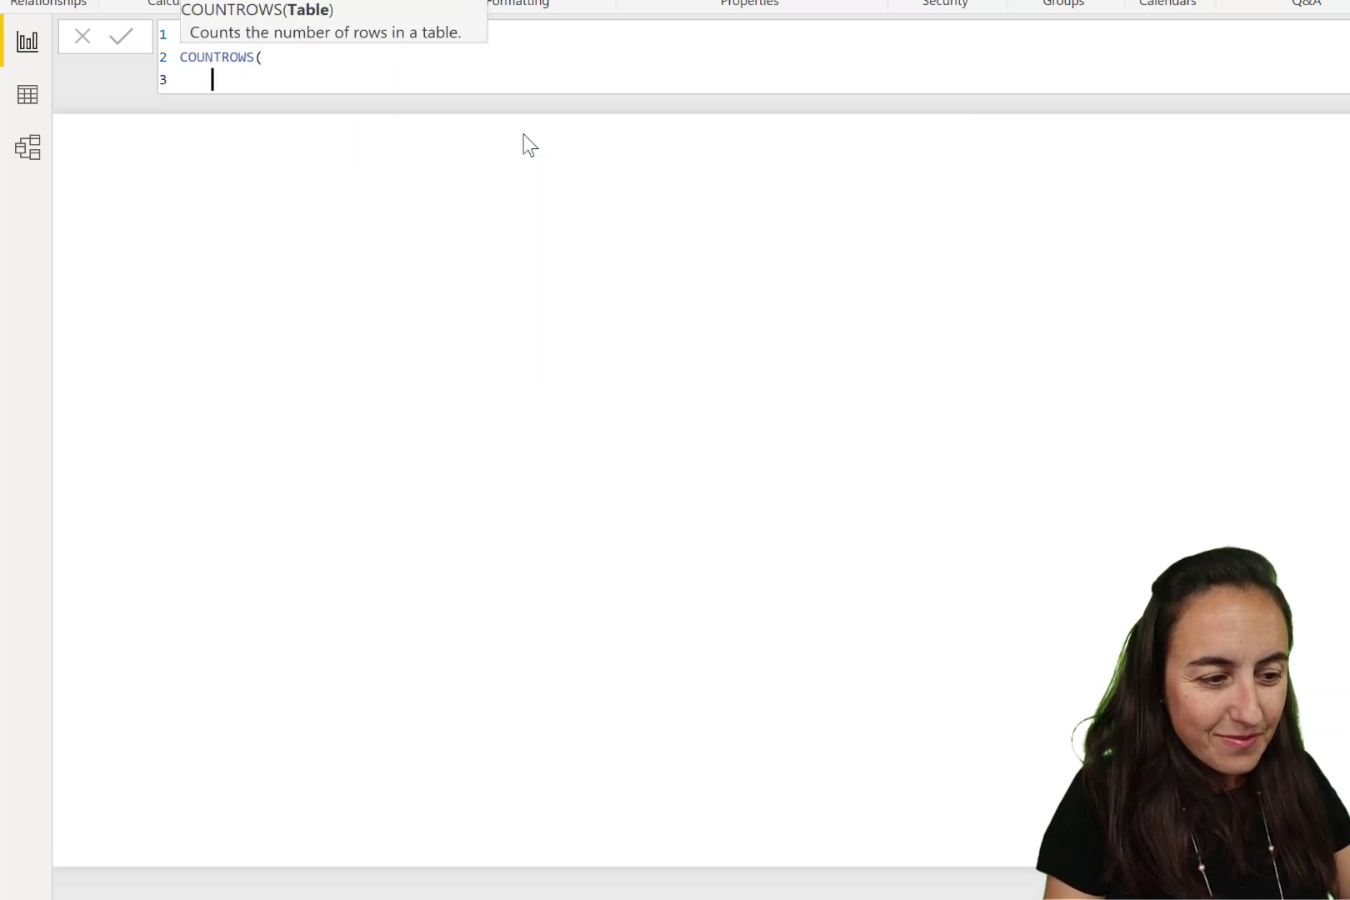
text(fit)
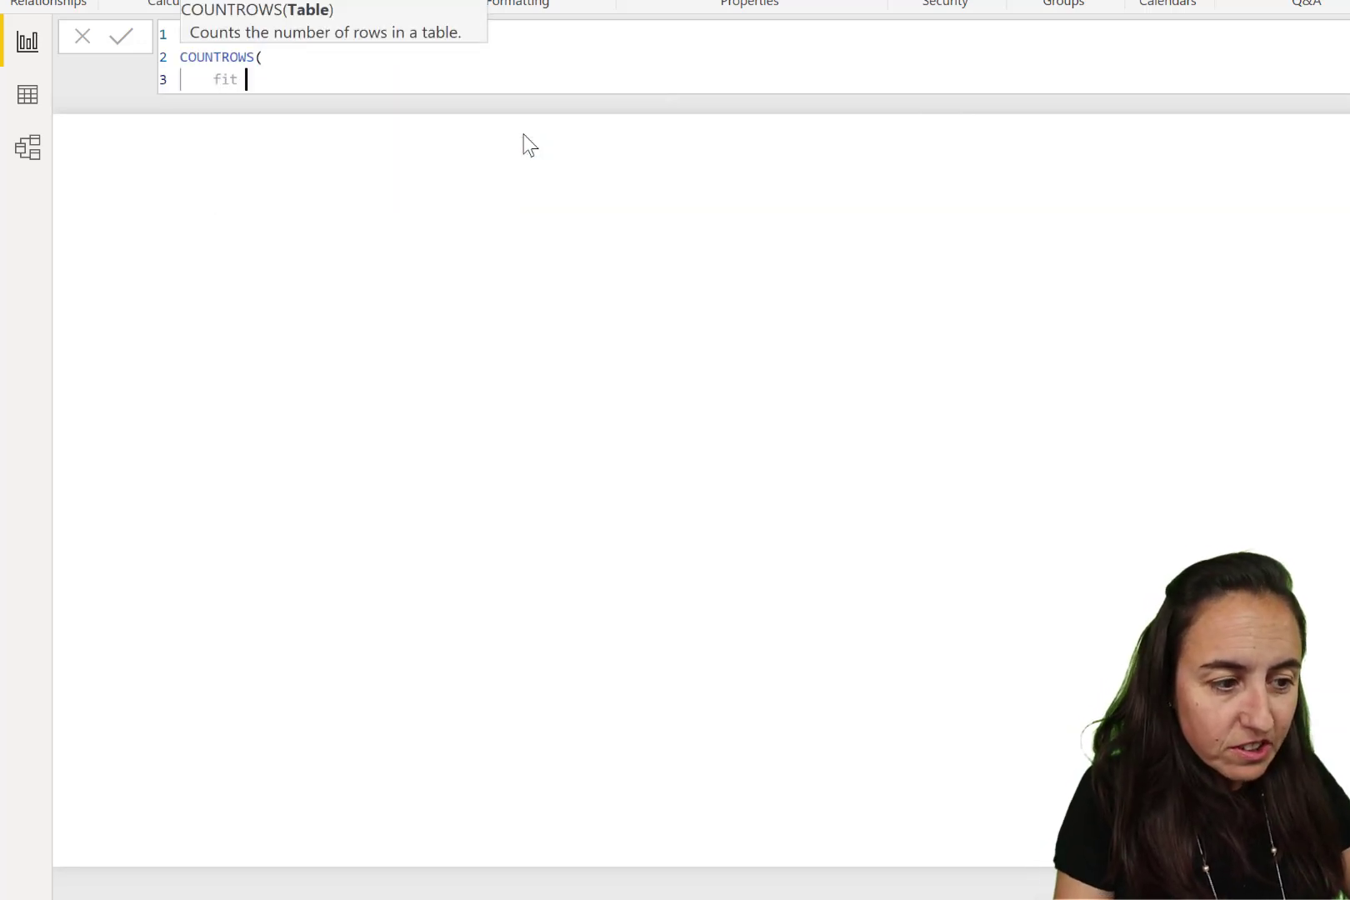
key(BackSpace)
key(BackSpace)
key(BackSpace)
key(BackSpace)
text(FILTER()
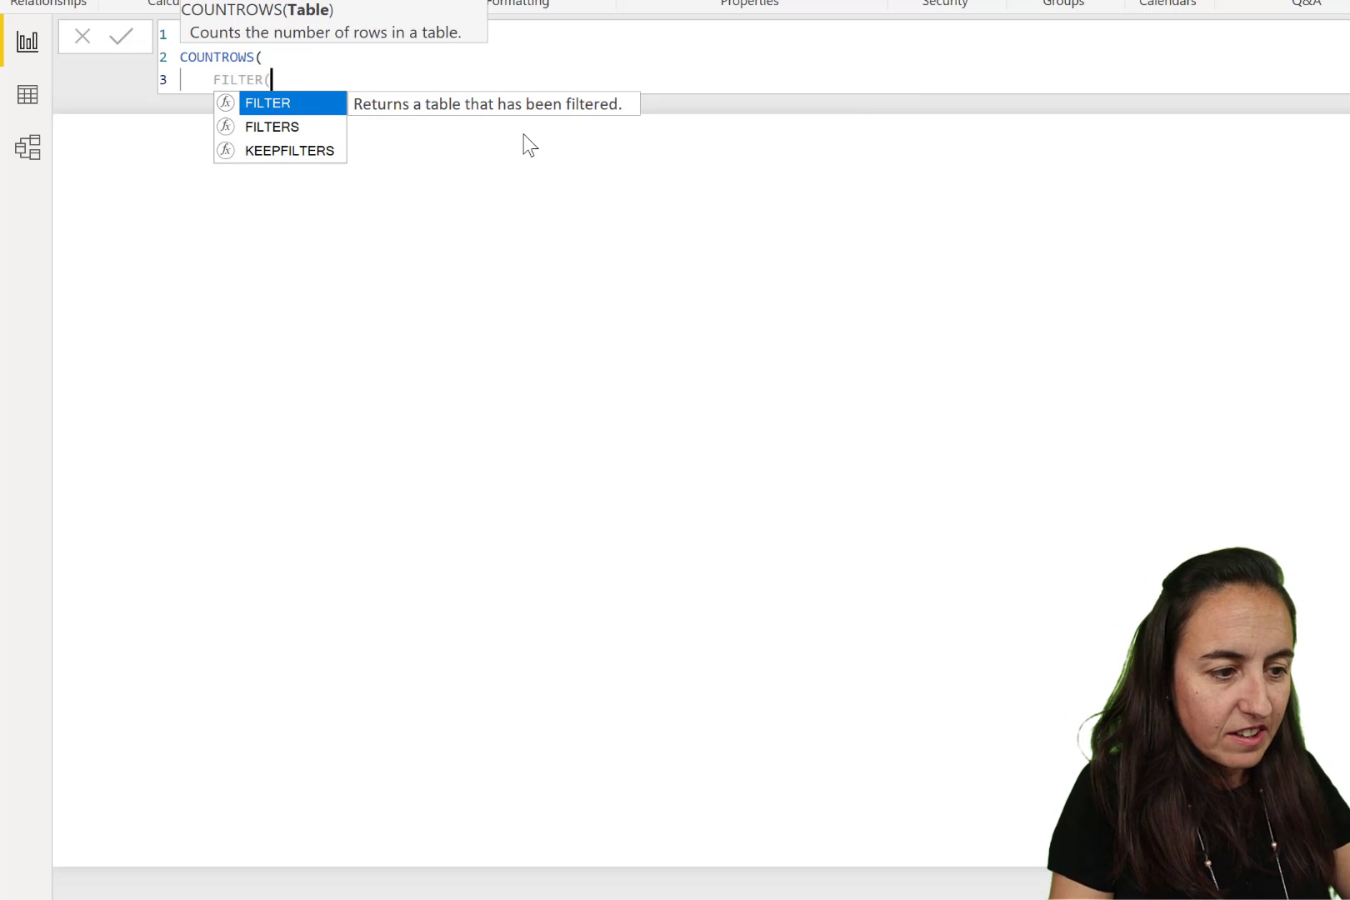
key(shift+Return)
text(SUMMARIZECOLUMNS(     'Calendar'[Year],     Categories[CategoryName],     "sumofsales", [Sales]))
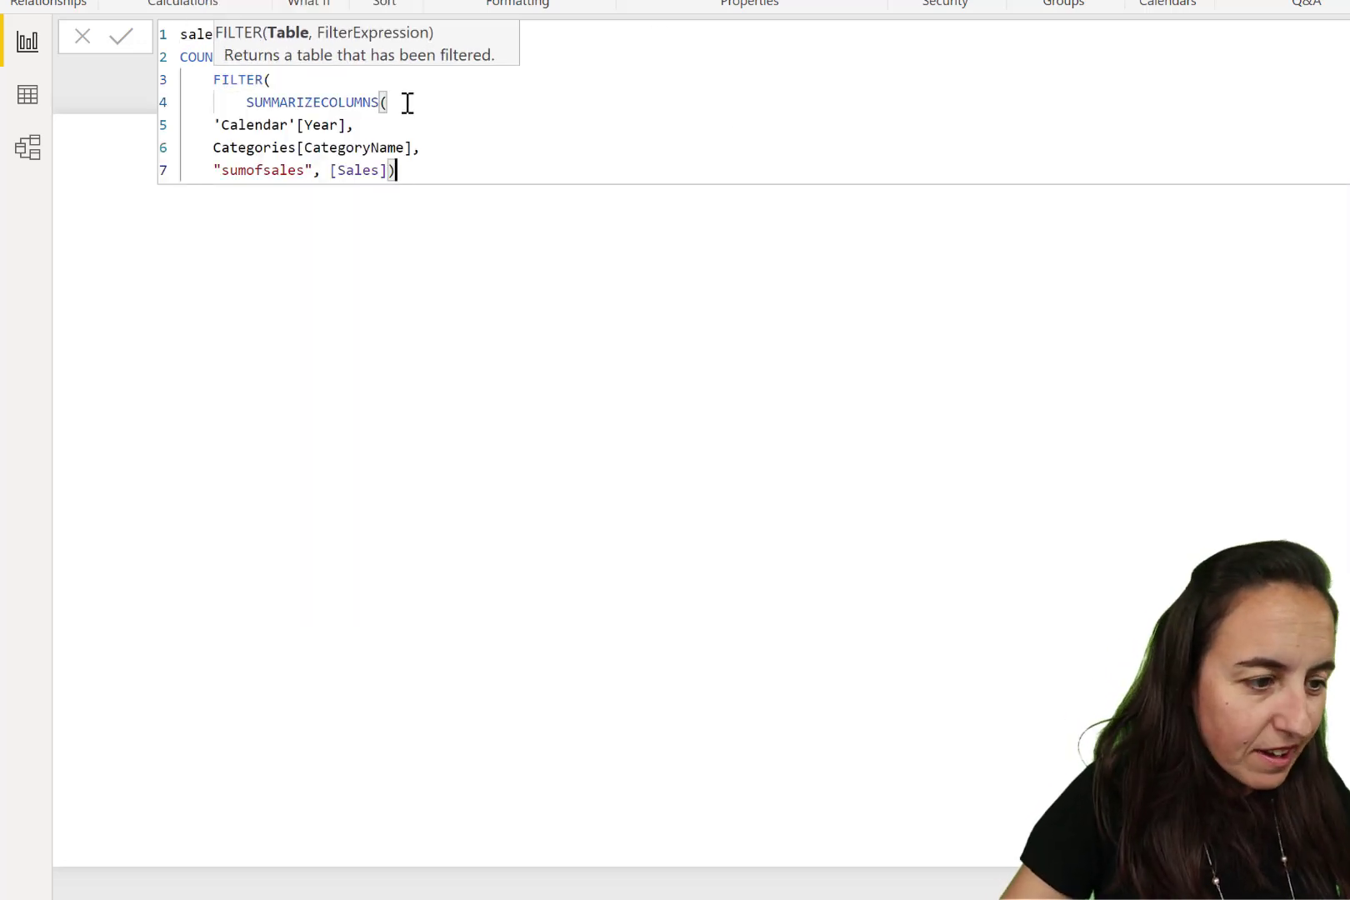
- Indent lines 5 to 7 of the pasted SUMMARIZECOLUMNS expression to align the arguments
click(216, 125)
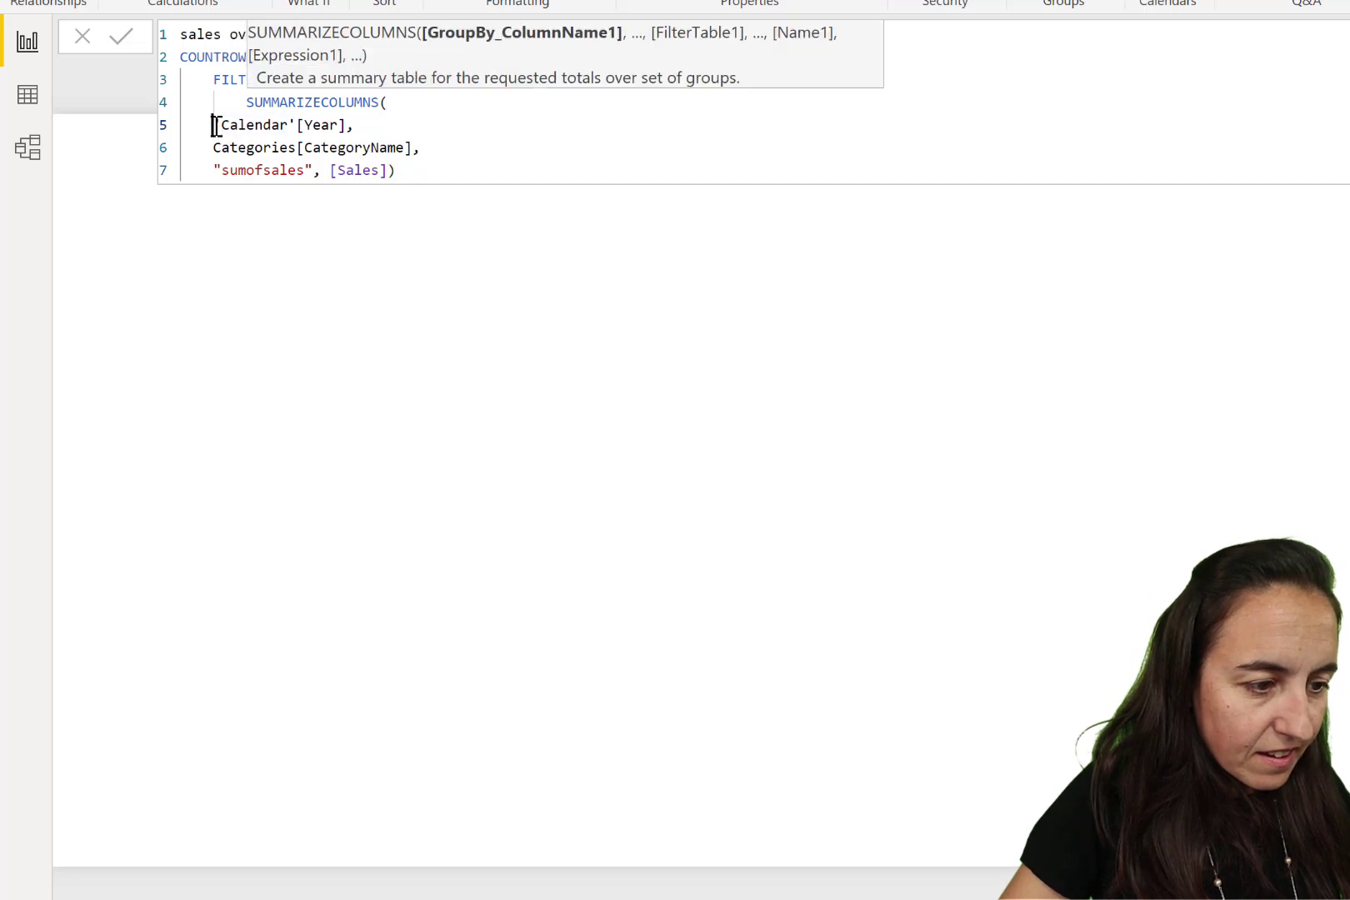
key(Tab)
click(209, 147)
key(Tab)
click(209, 169)
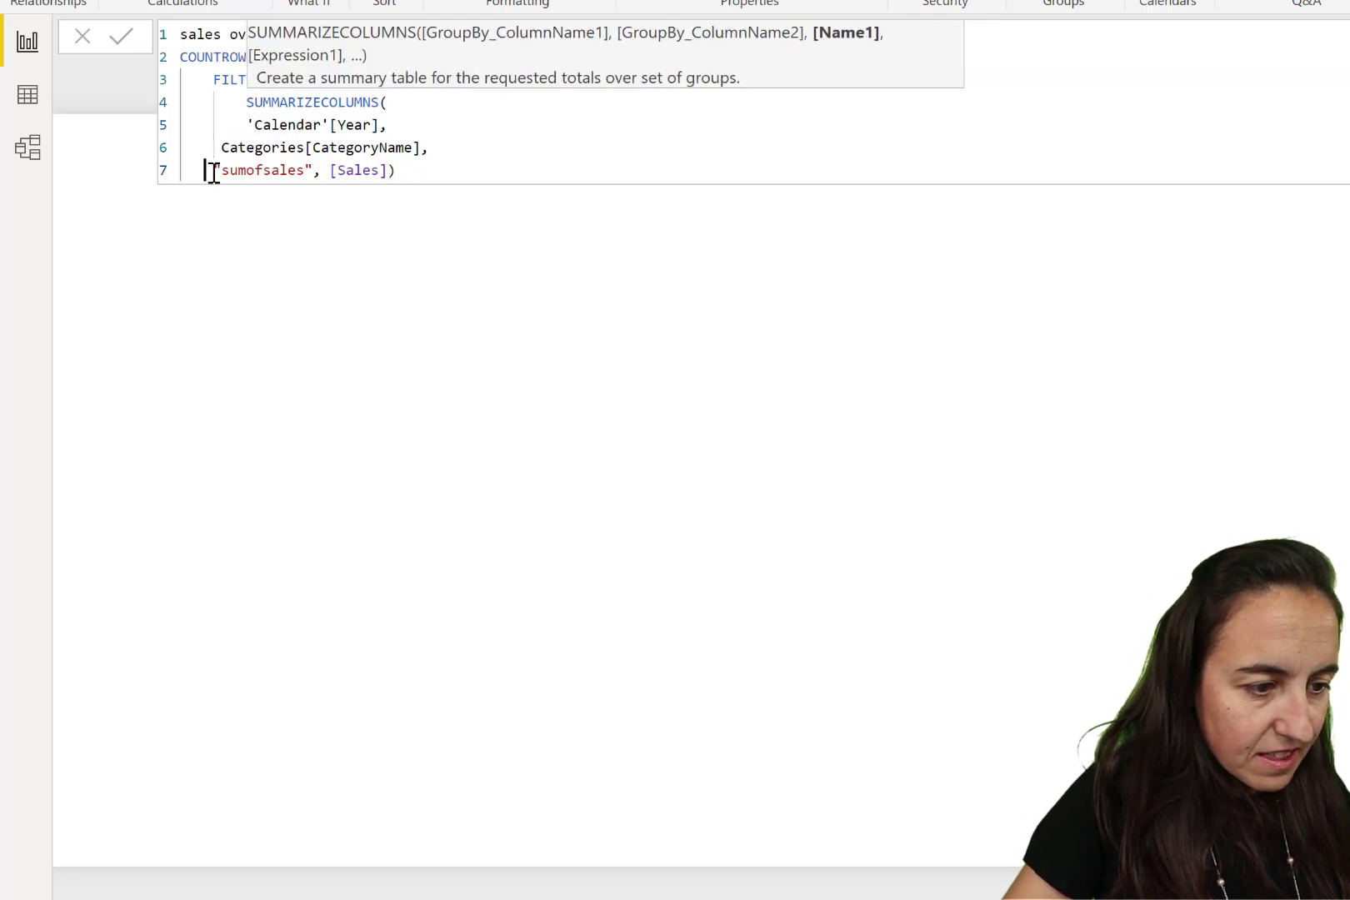
click(220, 146)
key(Tab)
click(218, 169)
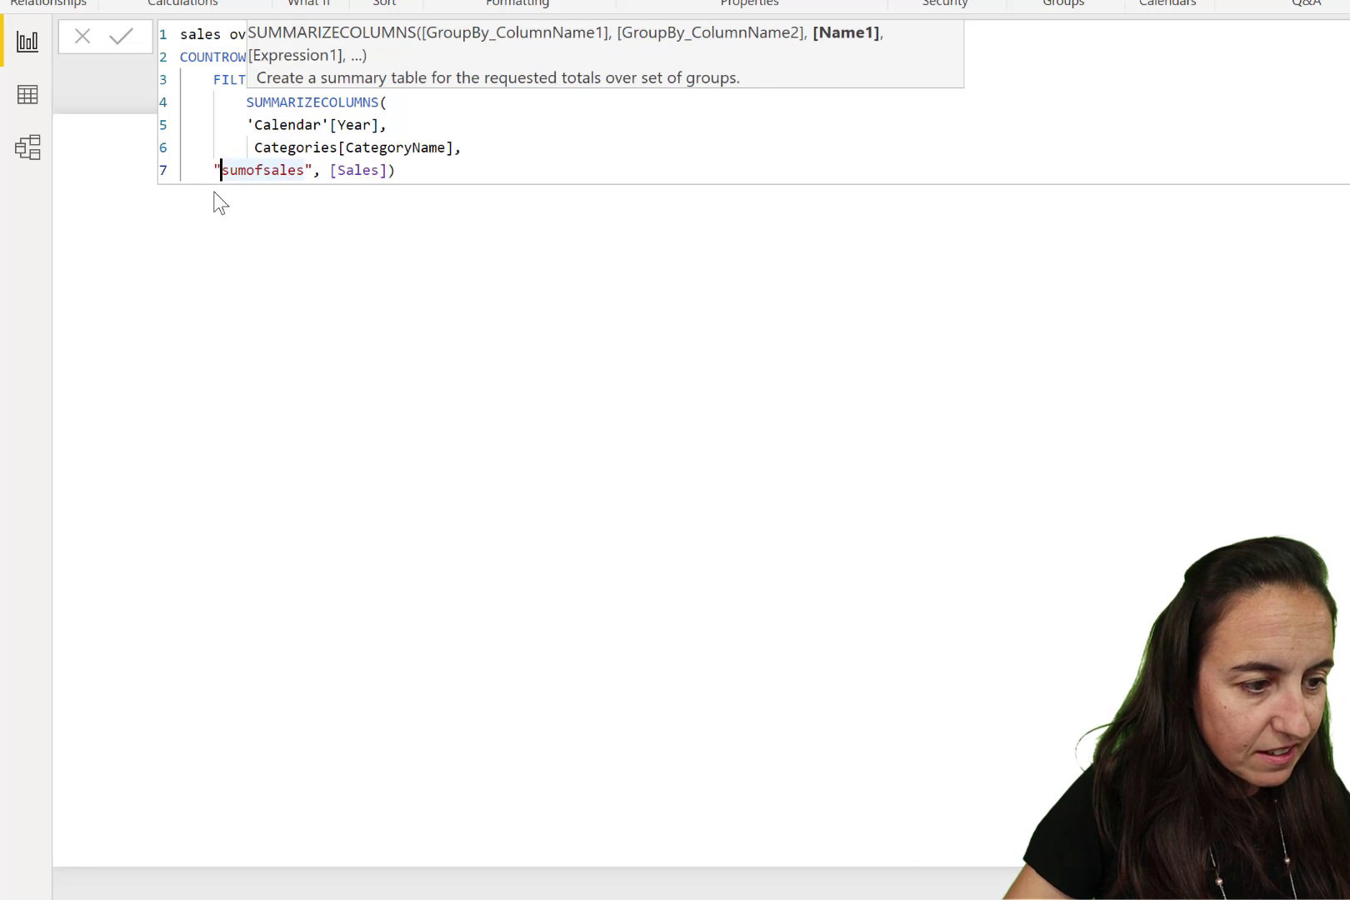
key(Tab)
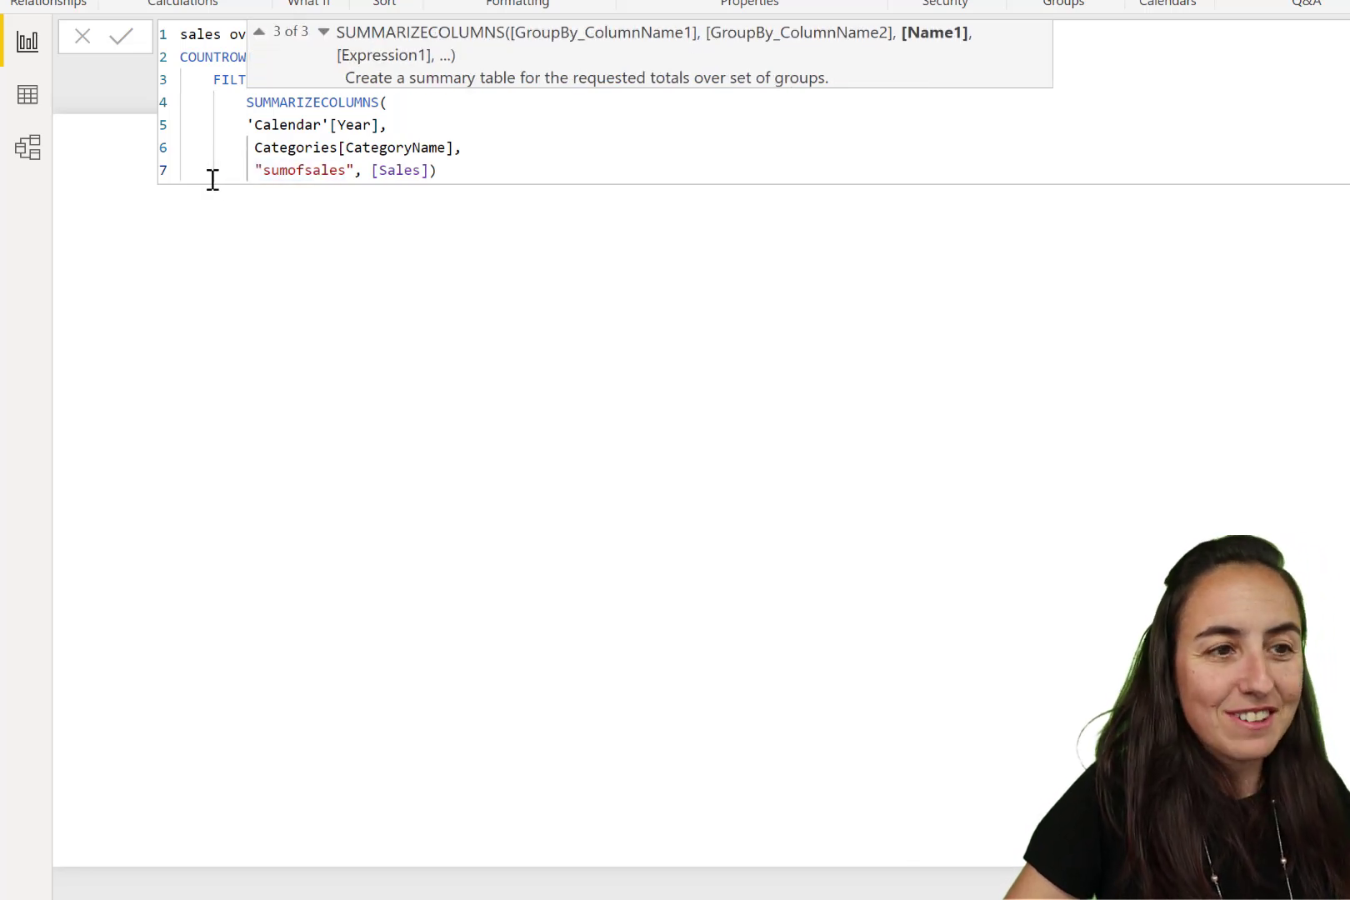
- Finish the filter condition [sumofsales]>870000, close the parentheses, and commit the measure
click(468, 173)
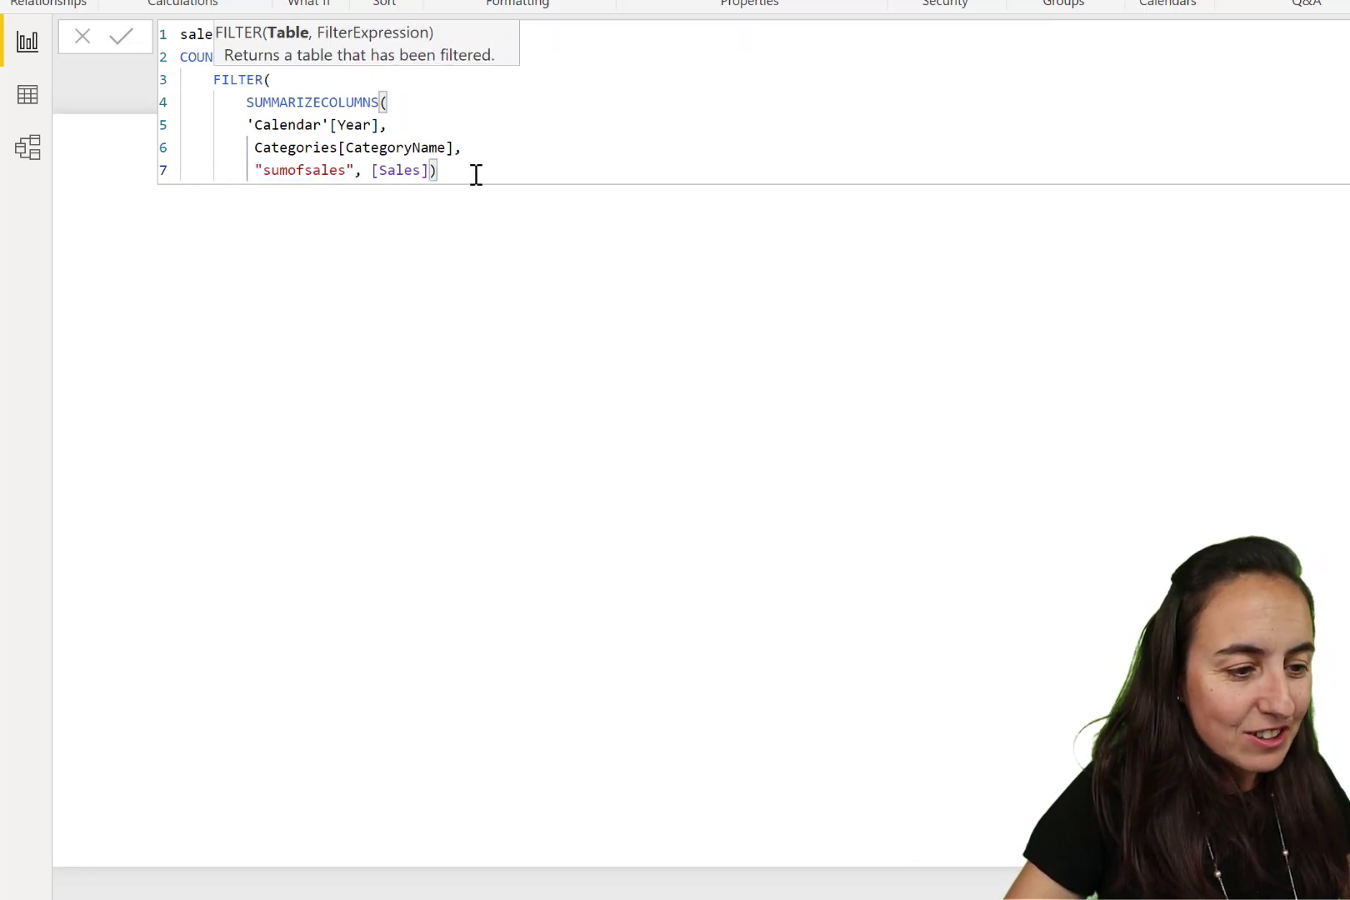
text(,)
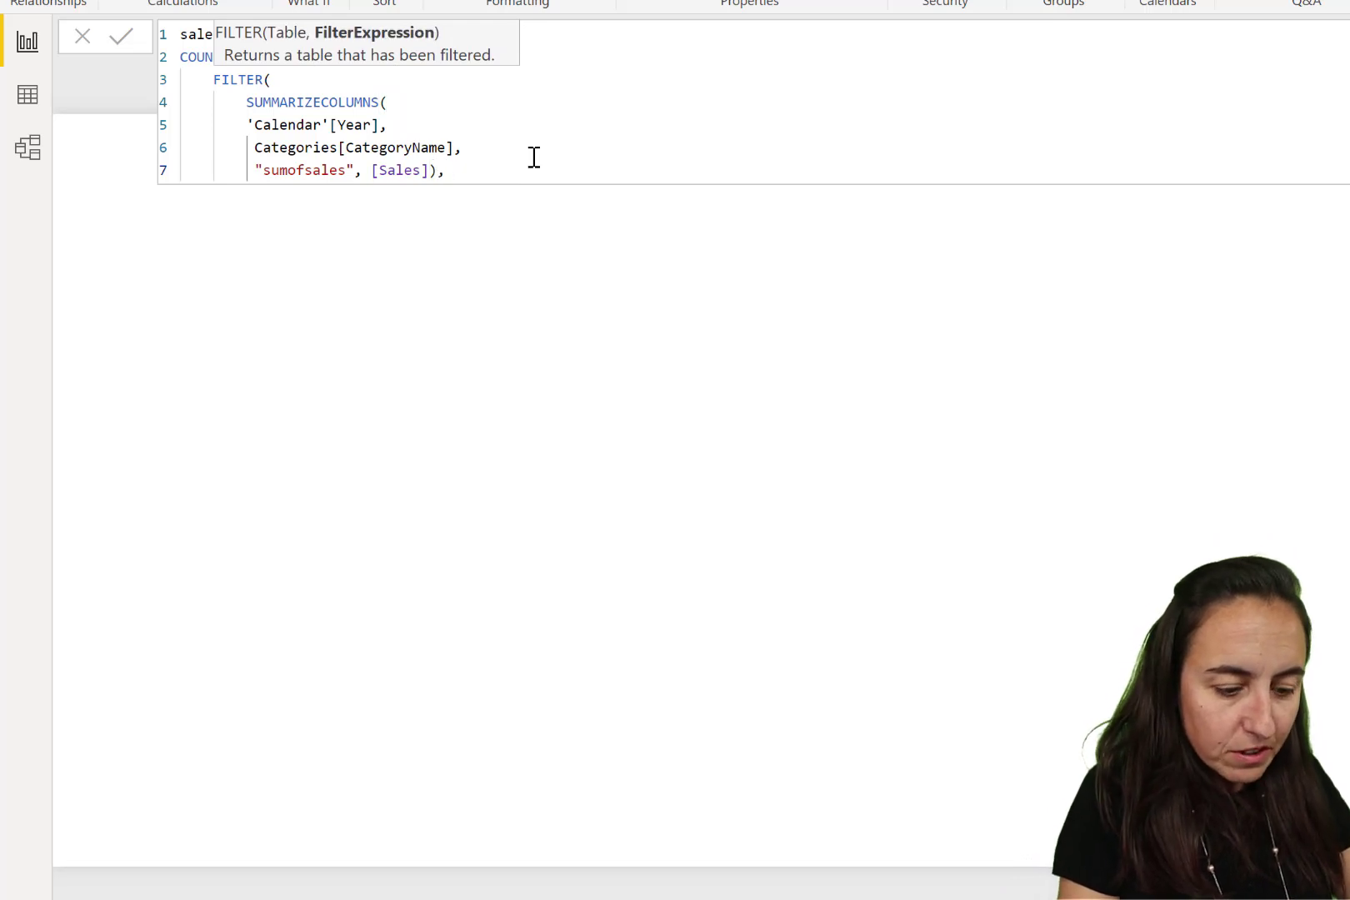
text([su)
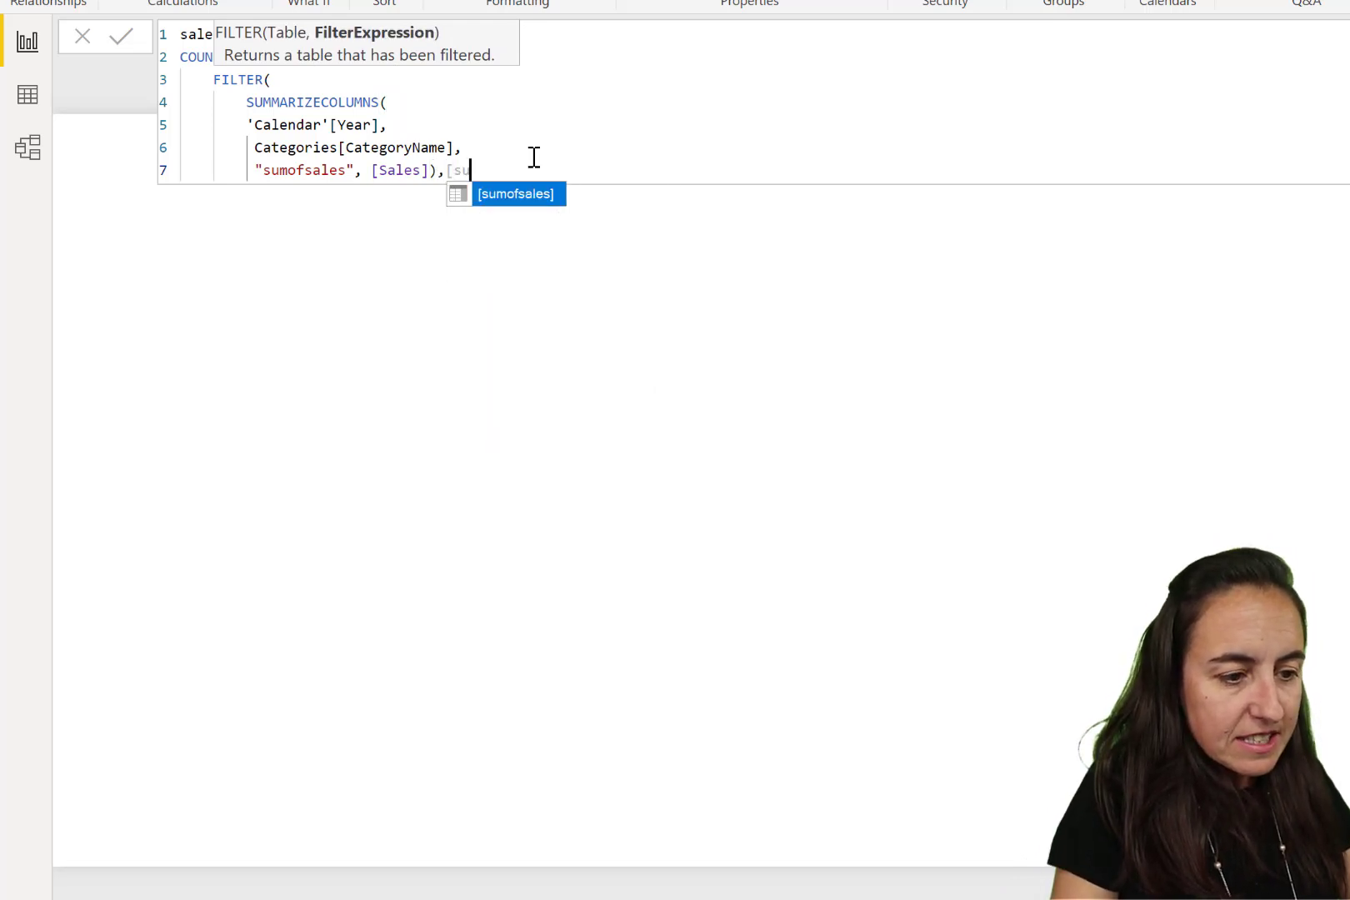
key(Tab)
text(<)
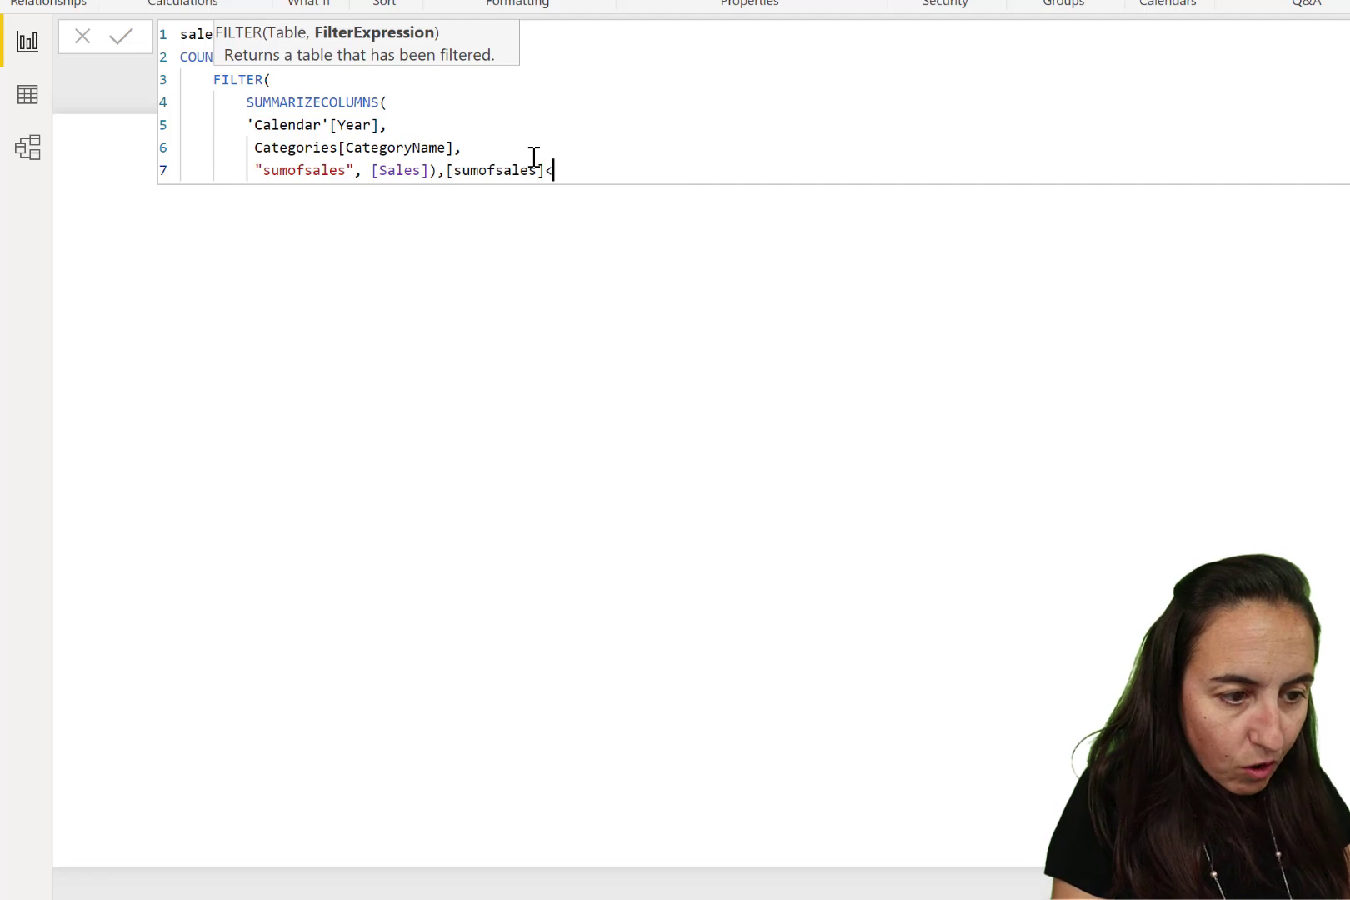
key(BackSpace)
text(>8)
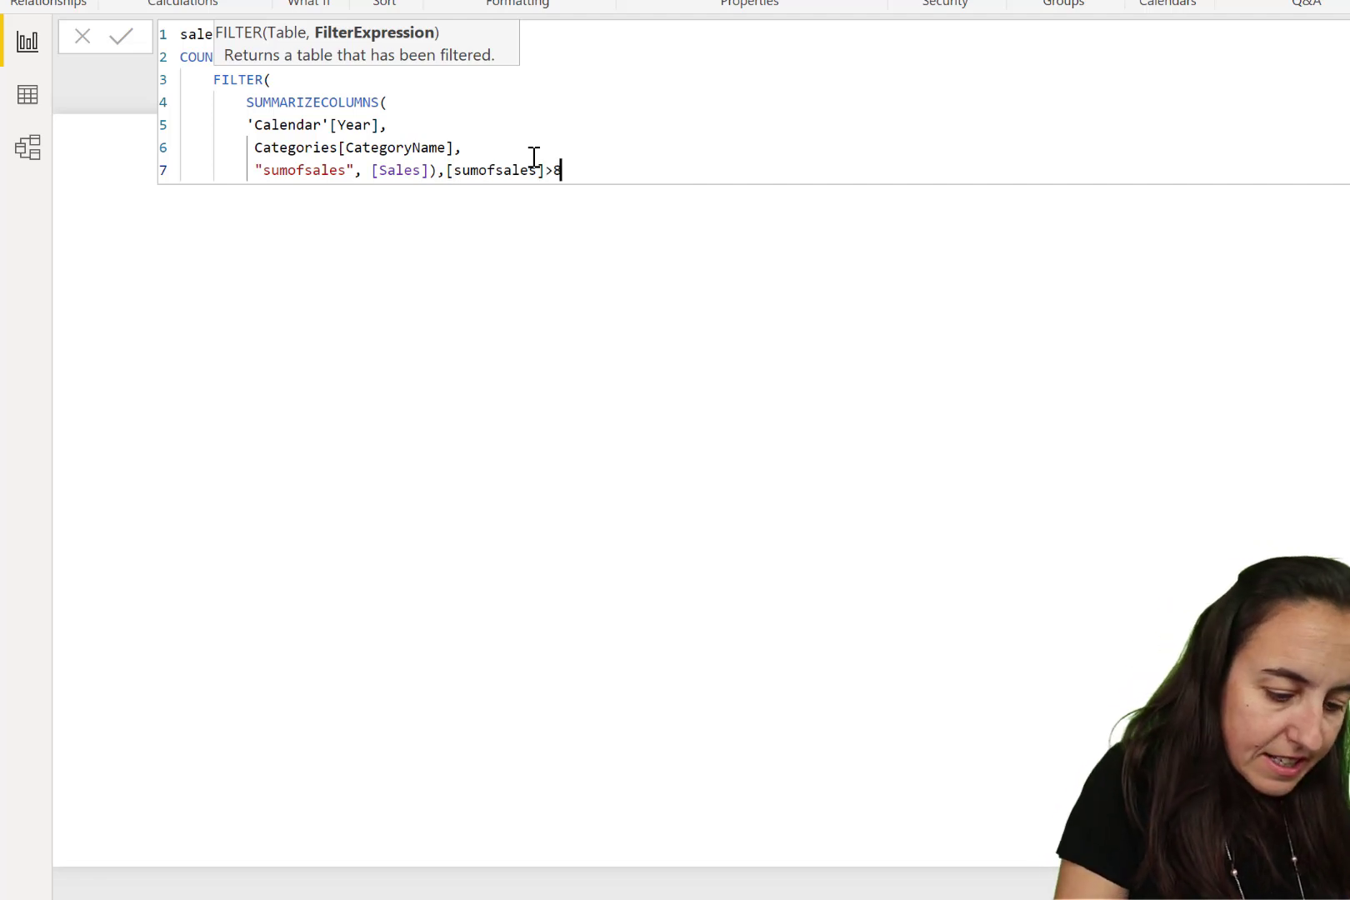
text(70000))
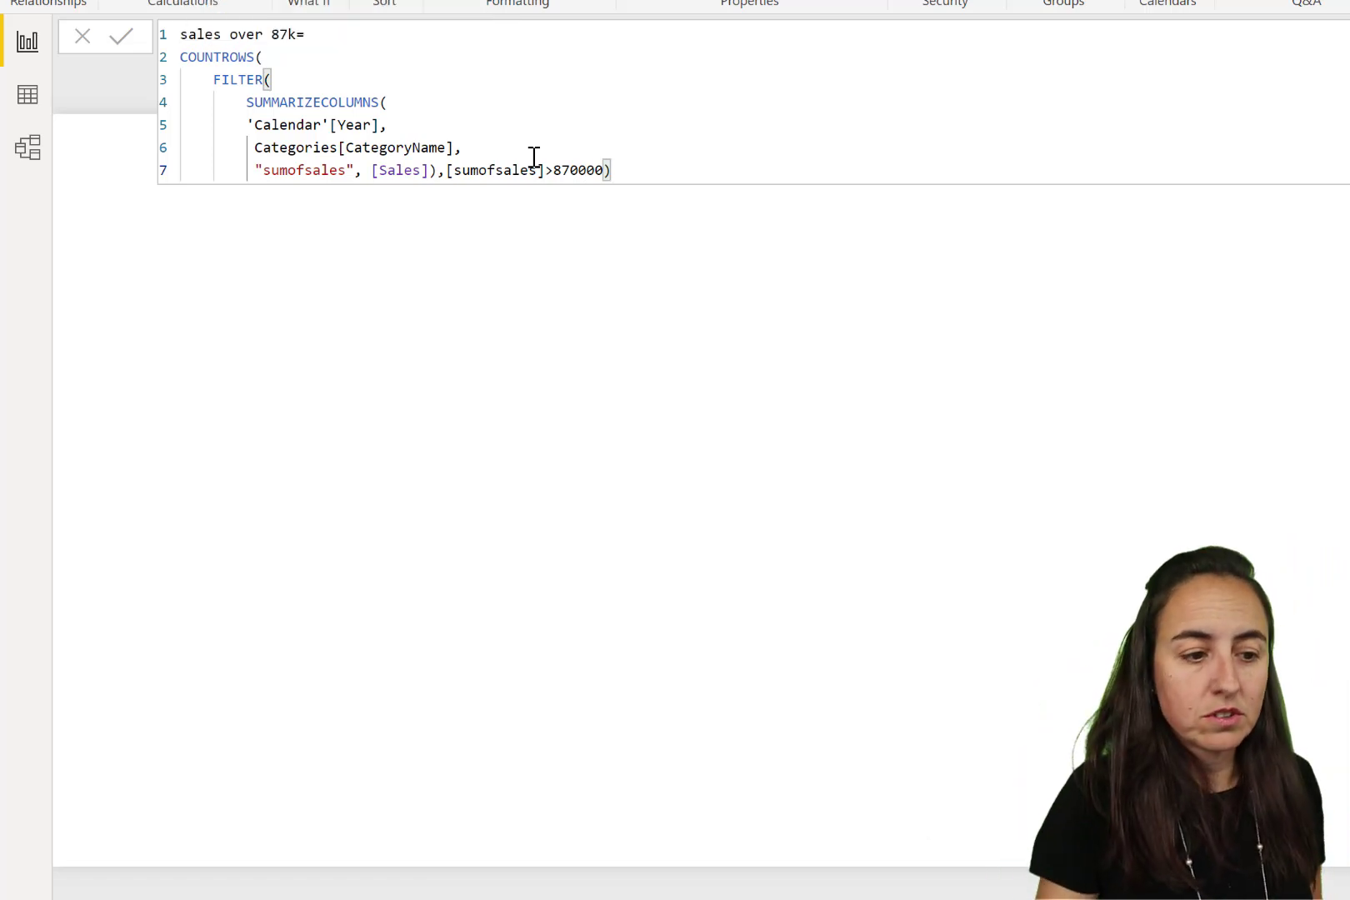
text())
key(Return)
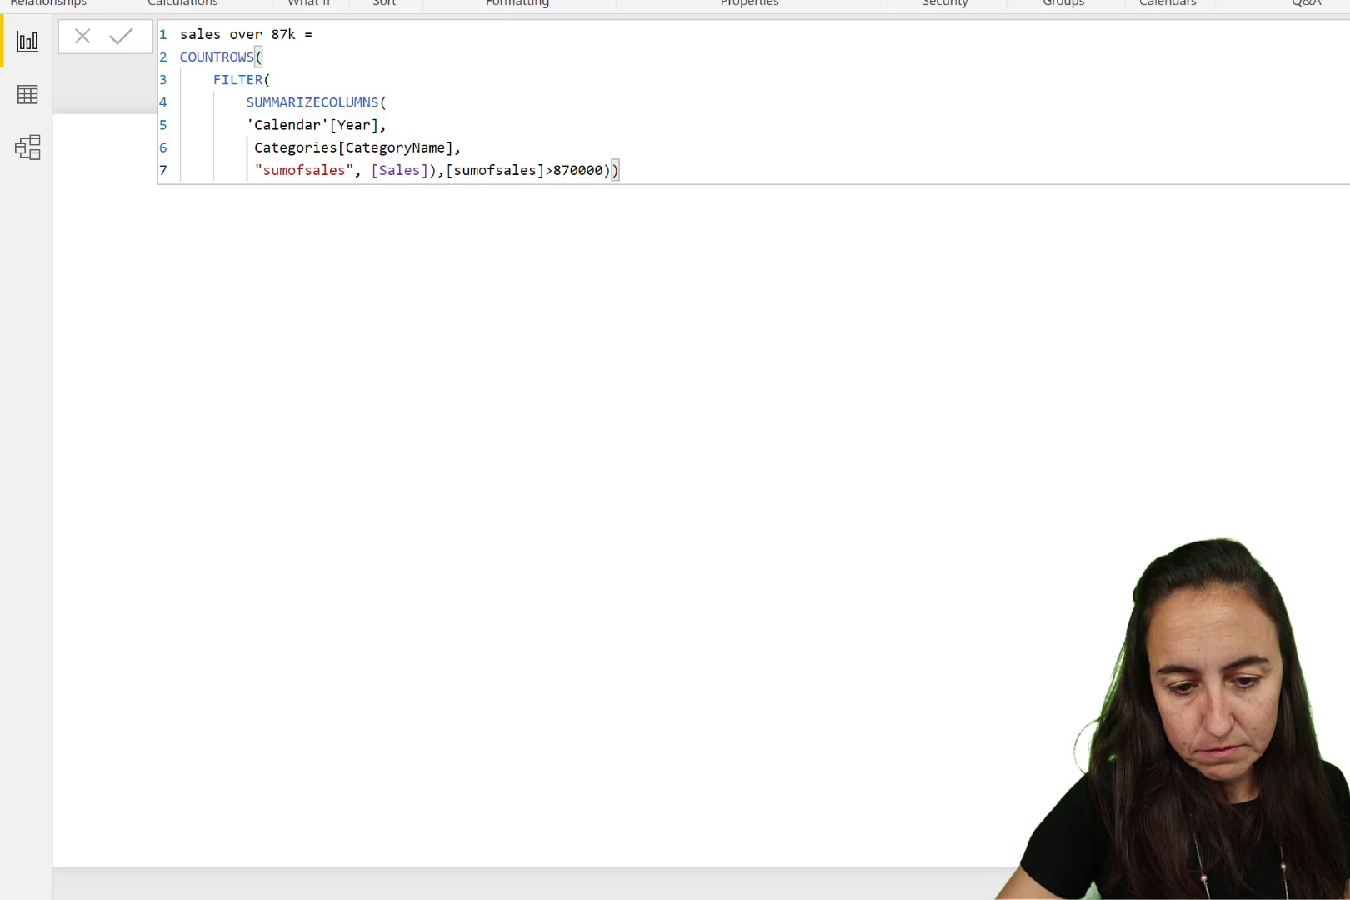
- Show sales over 87k as a card and lower its threshold from 870000 to 87000
drag(1342, 520, 983, 421)
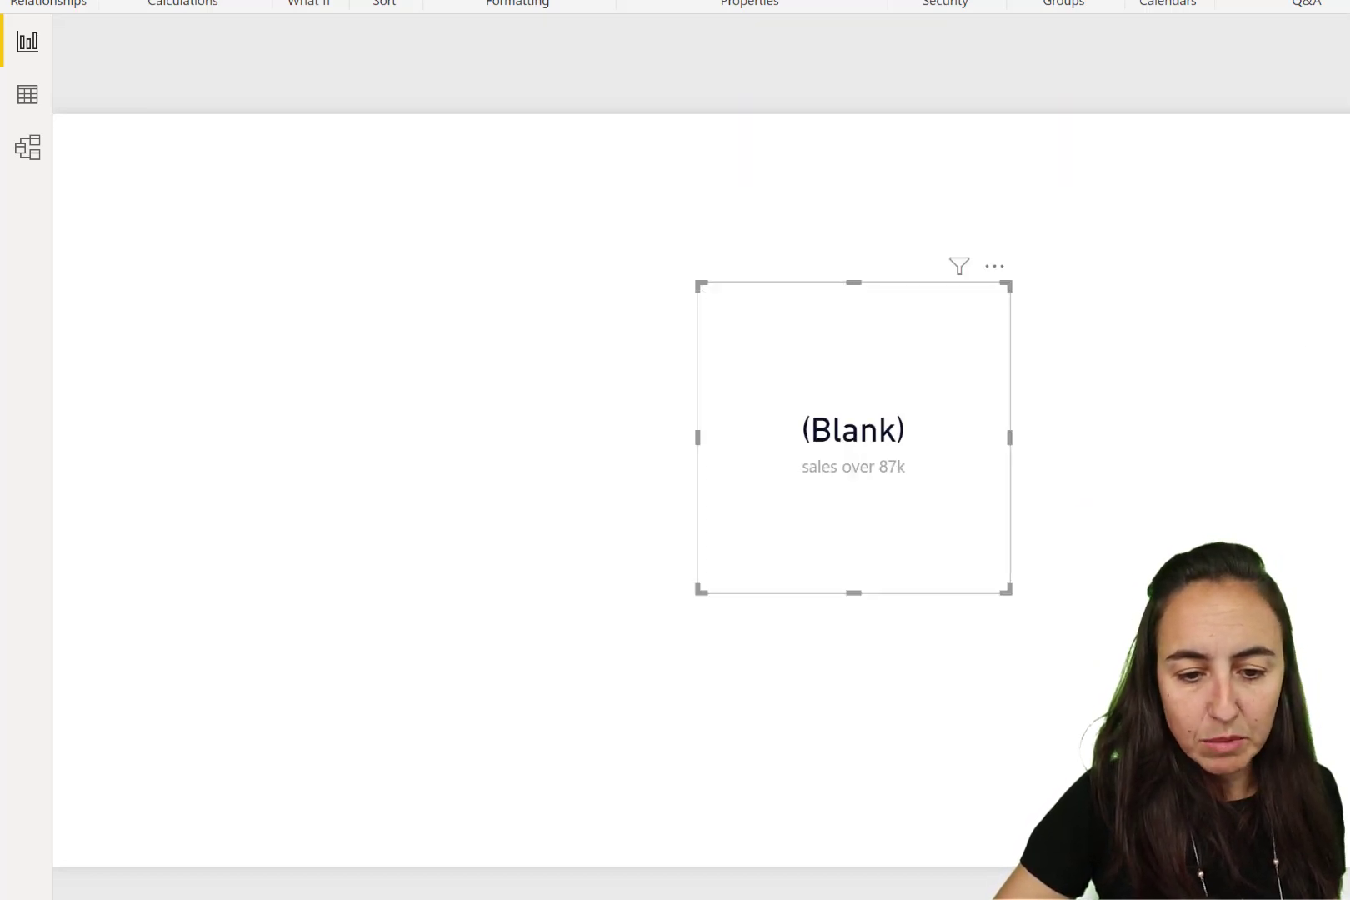
click(1342, 522)
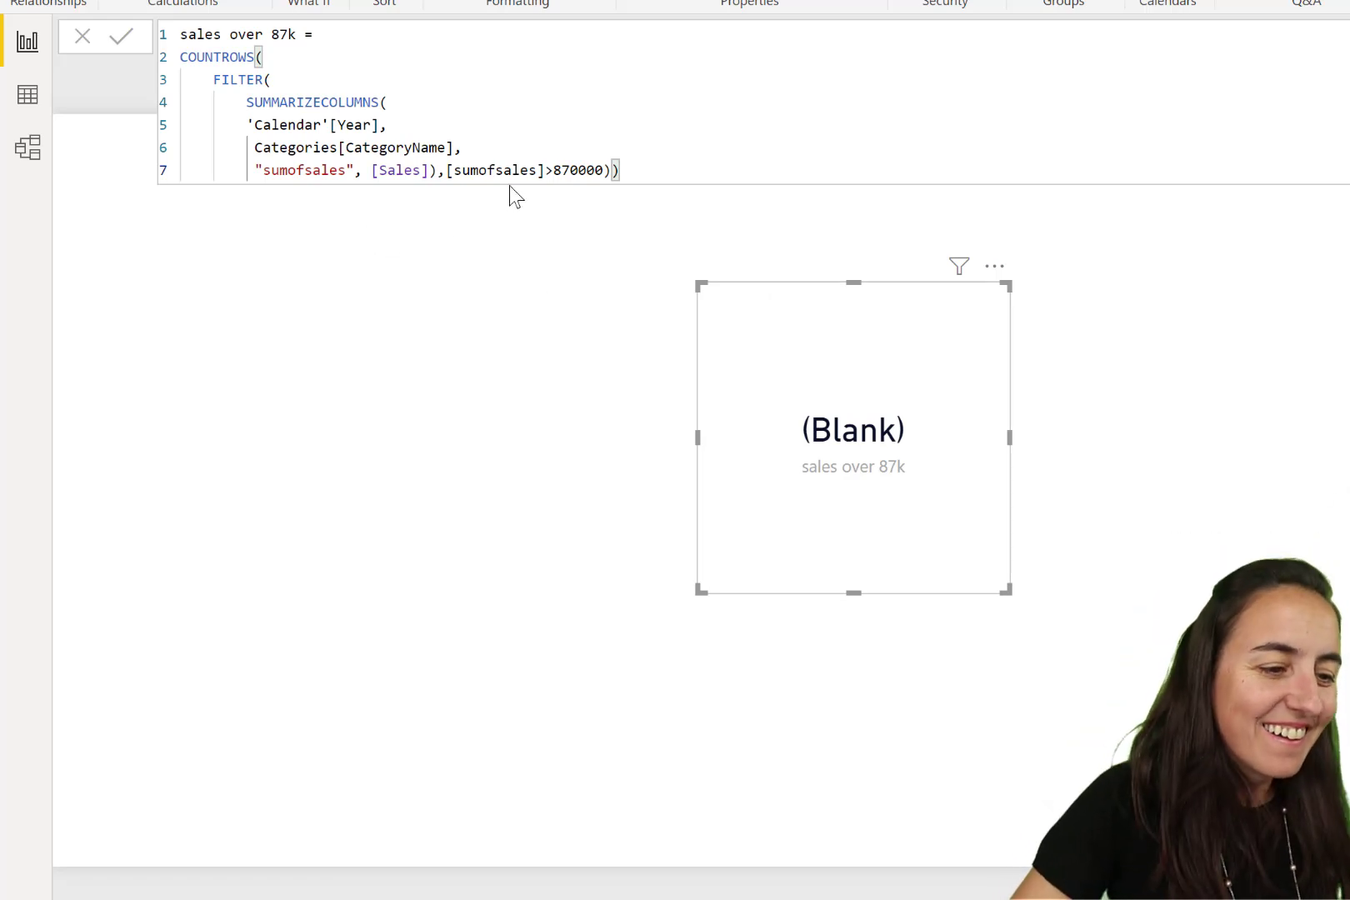
click(594, 170)
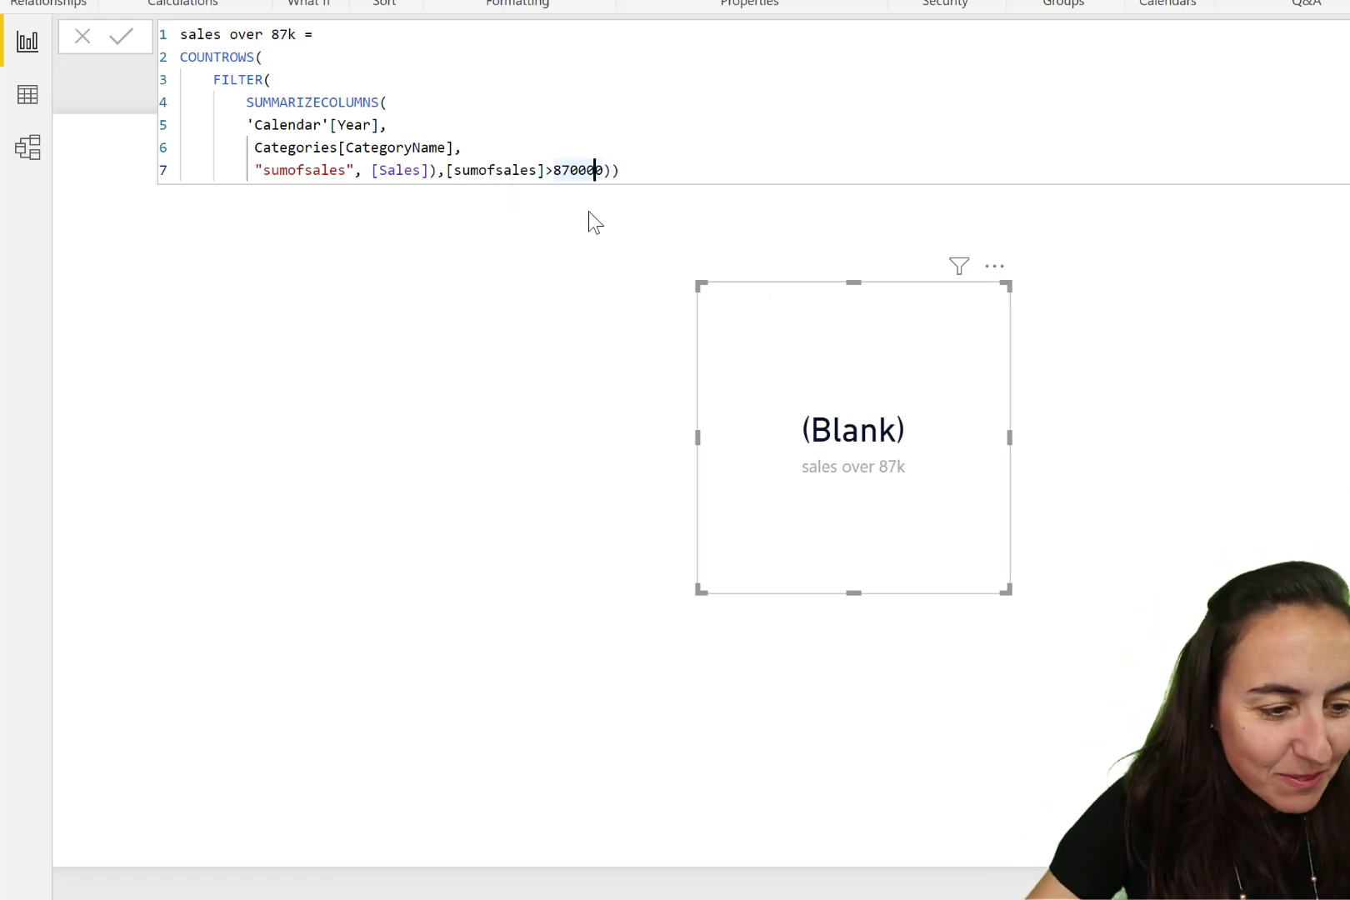
key(BackSpace)
key(Return)
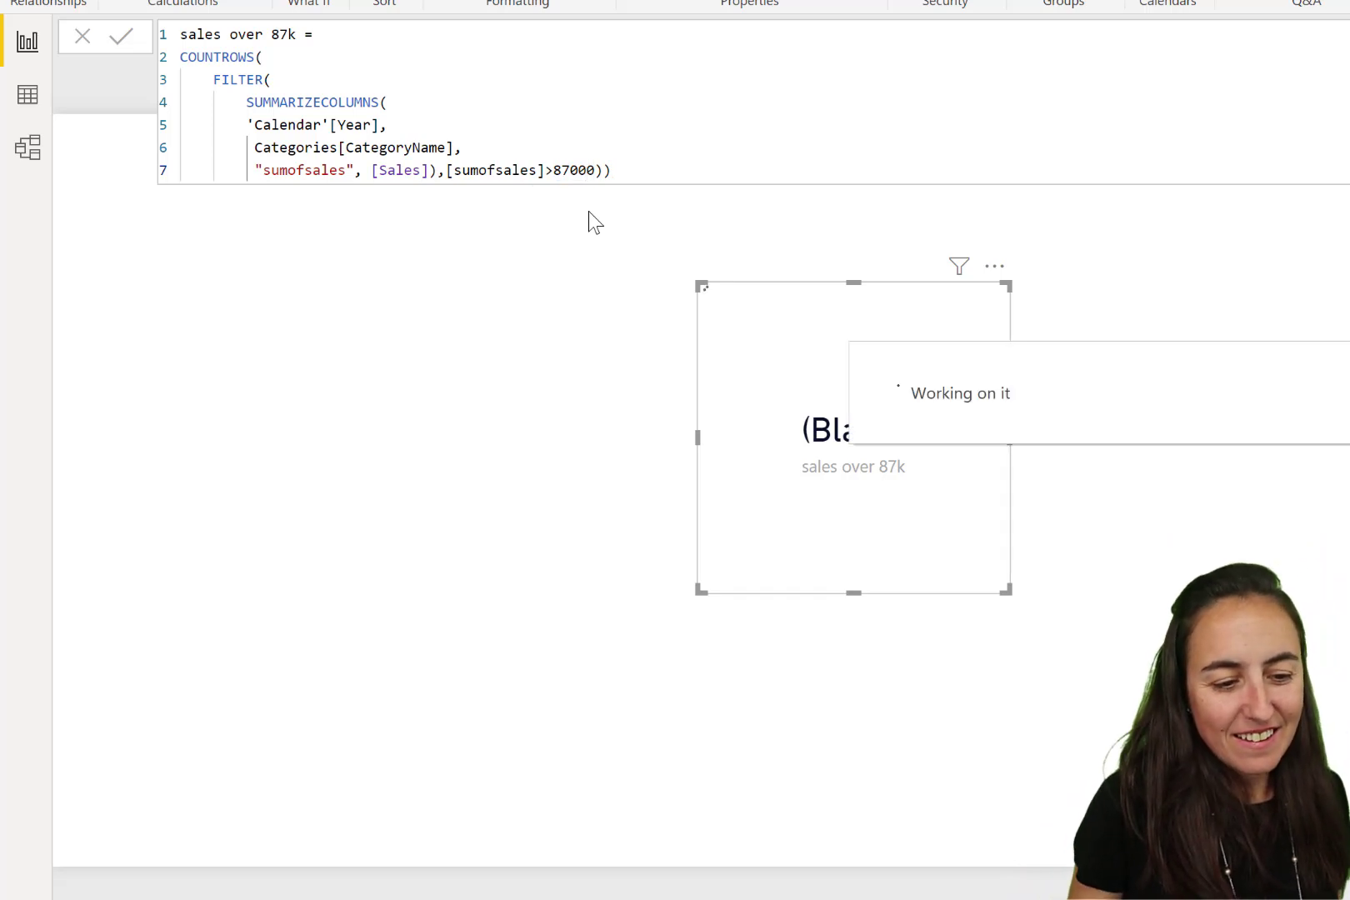